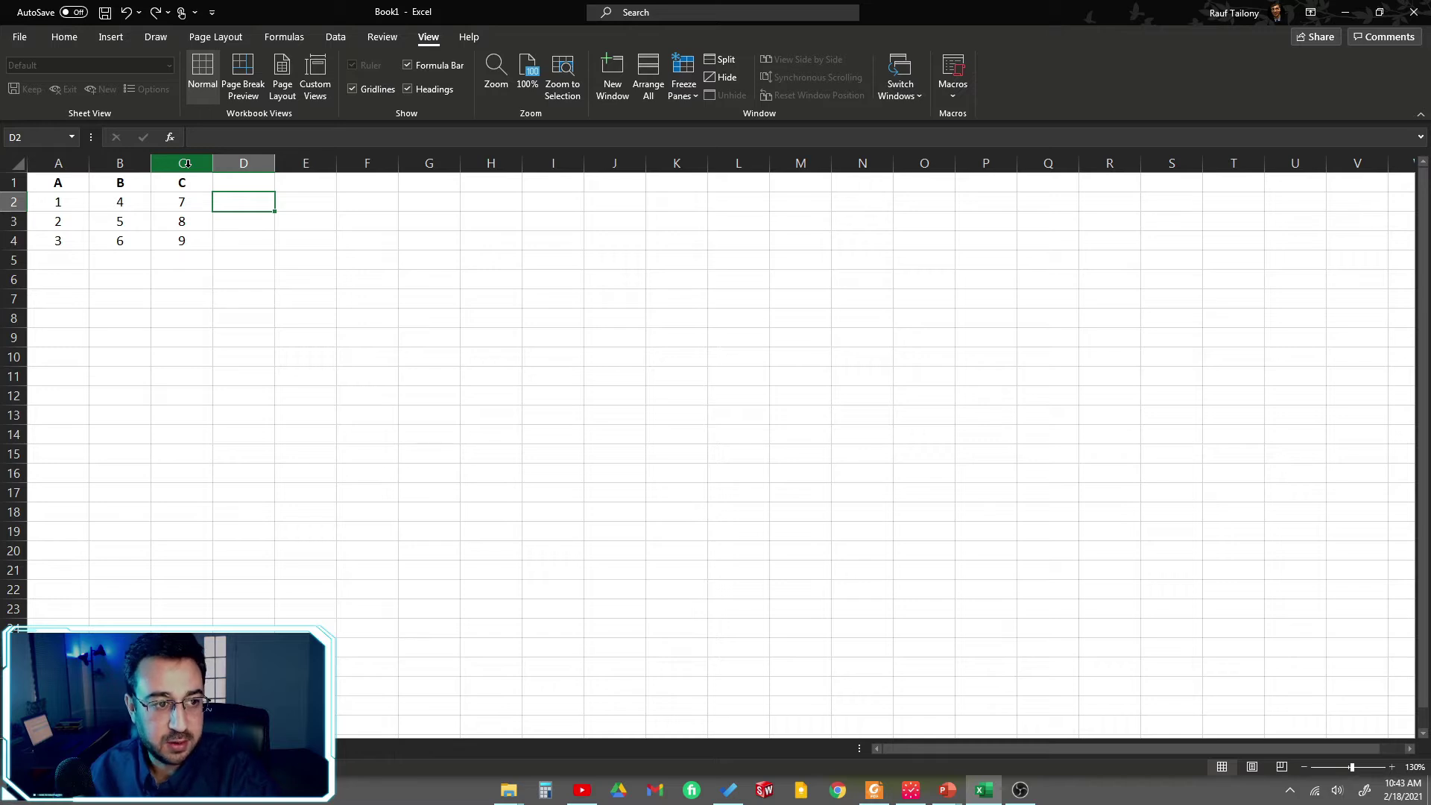
Step: Hide the entire column C of the data table
click(186, 164)
click(260, 276)
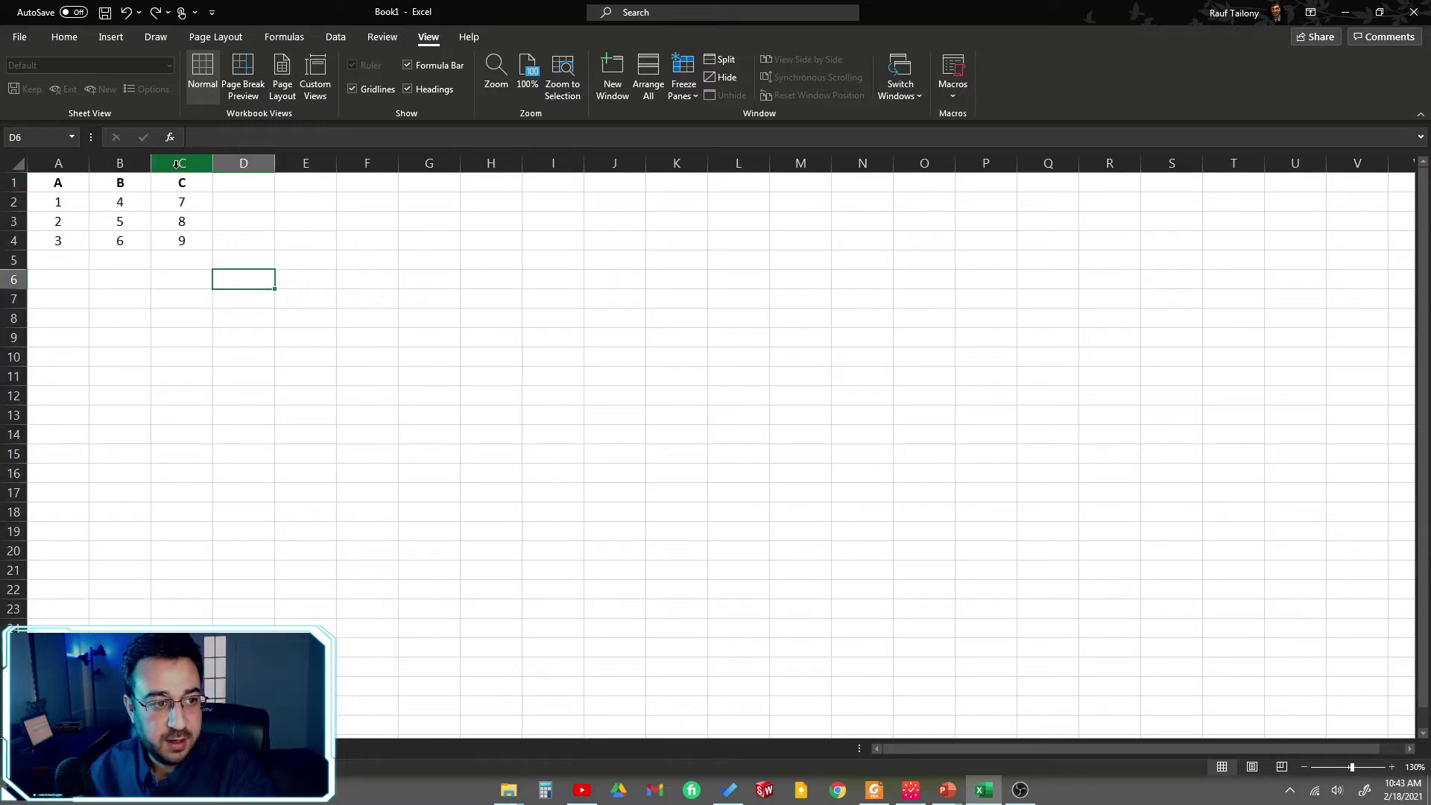
click(176, 164)
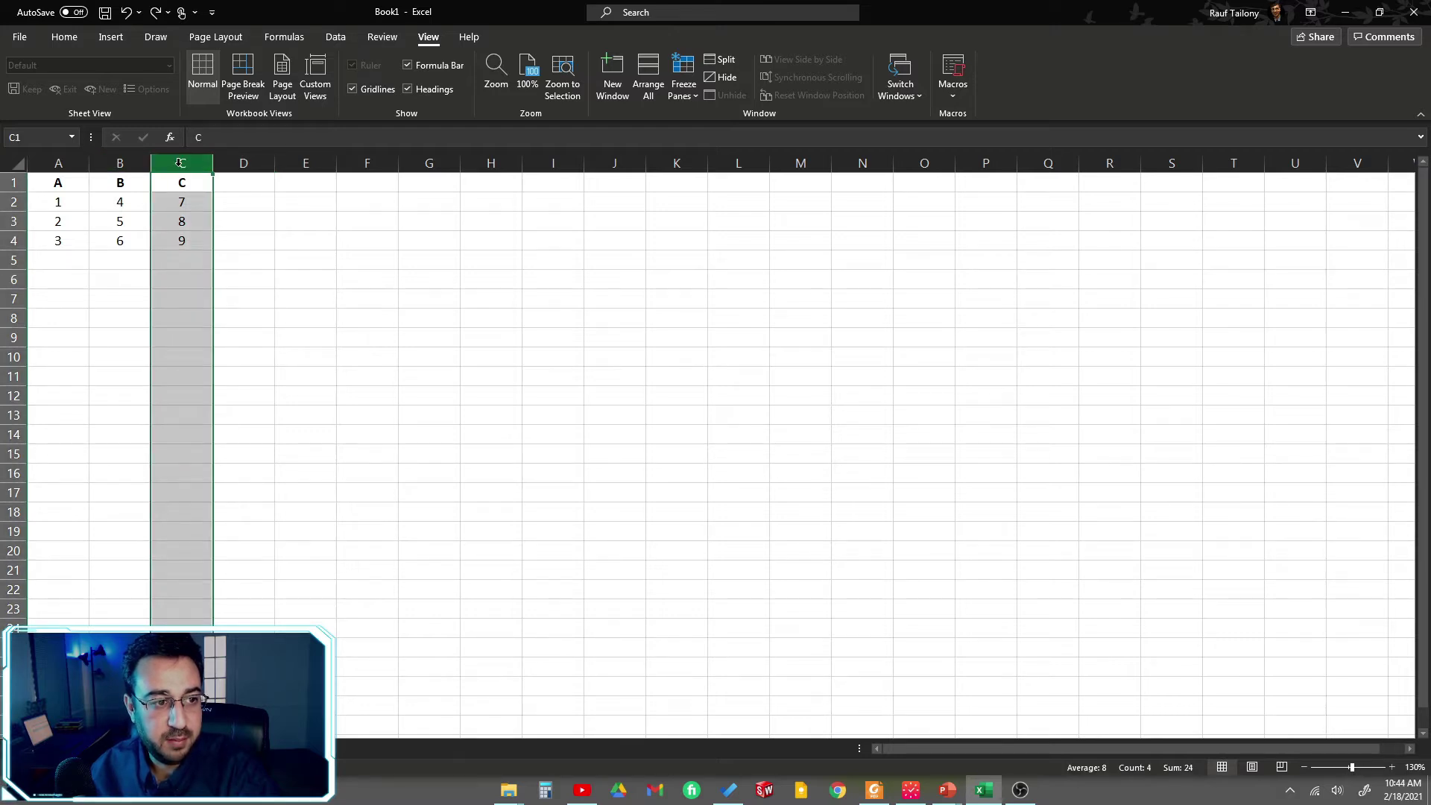
click(119, 163)
click(182, 166)
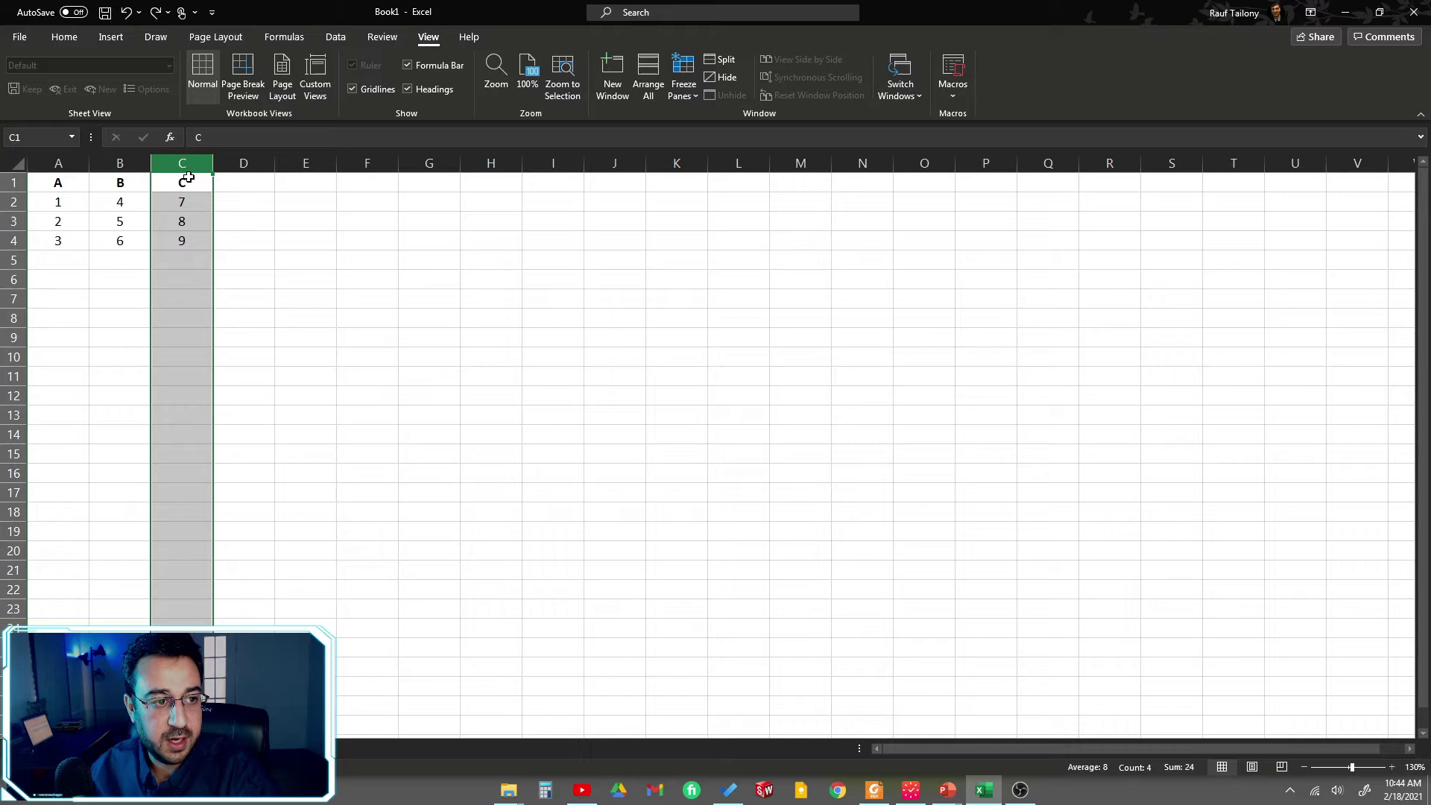
click(262, 166)
click(194, 165)
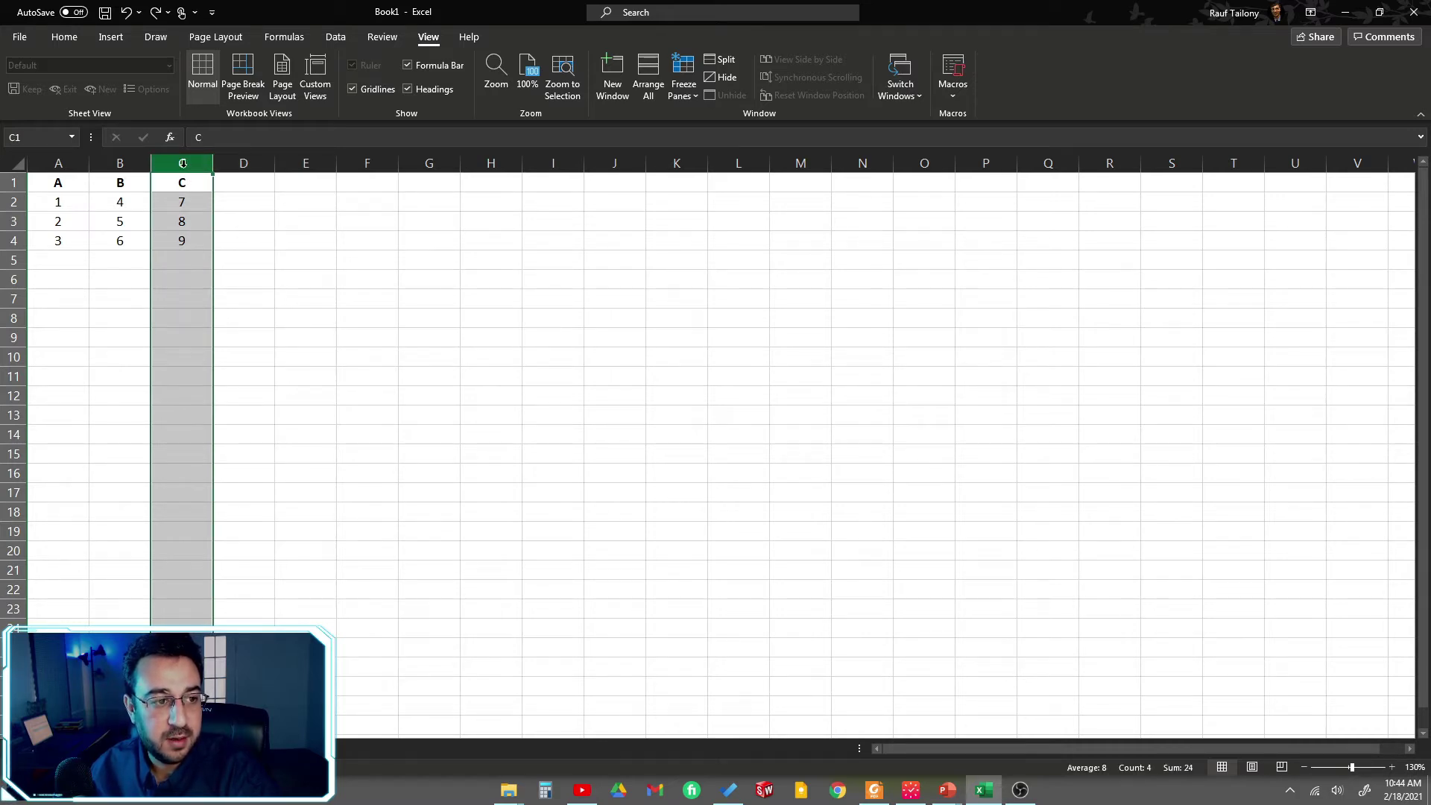
right_click(177, 163)
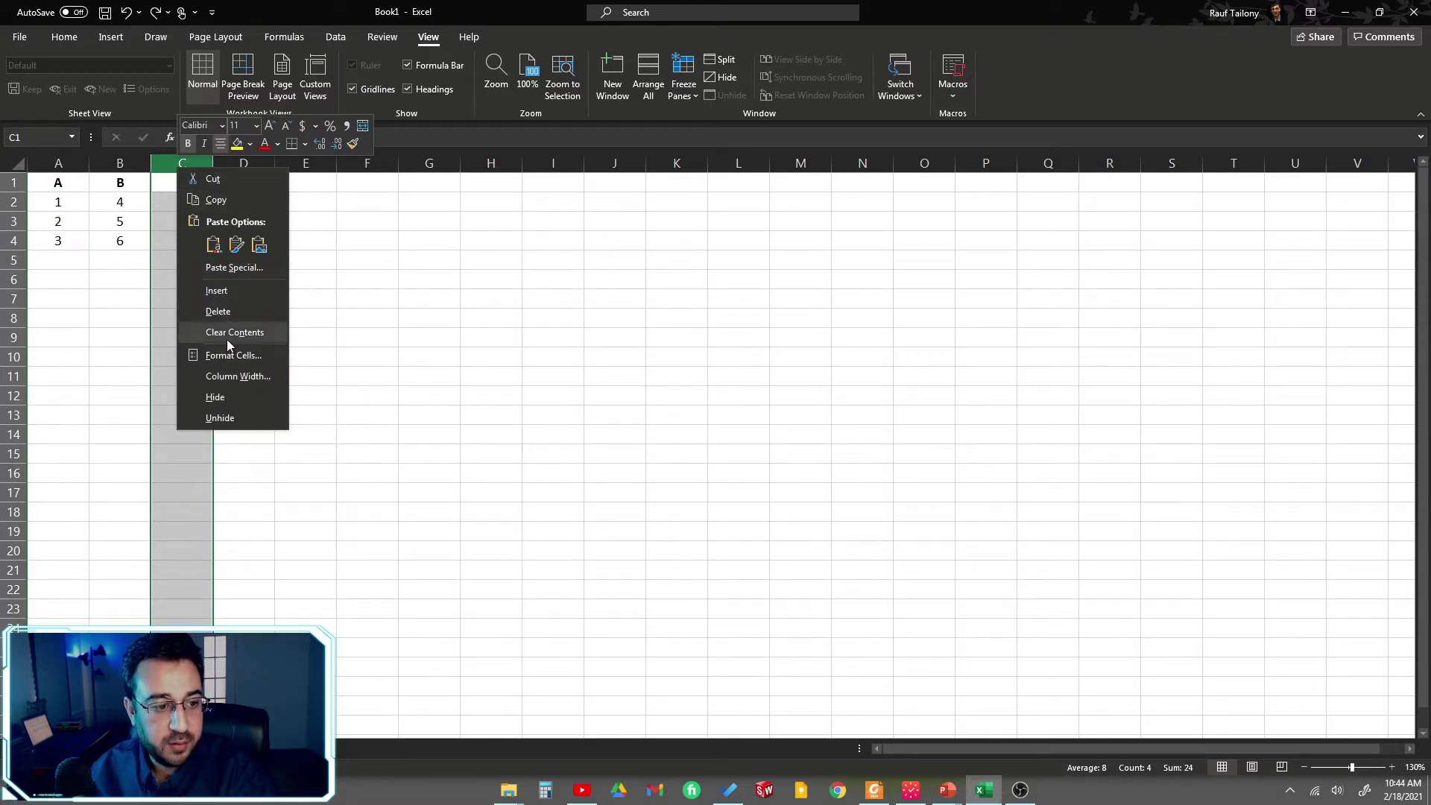
click(216, 398)
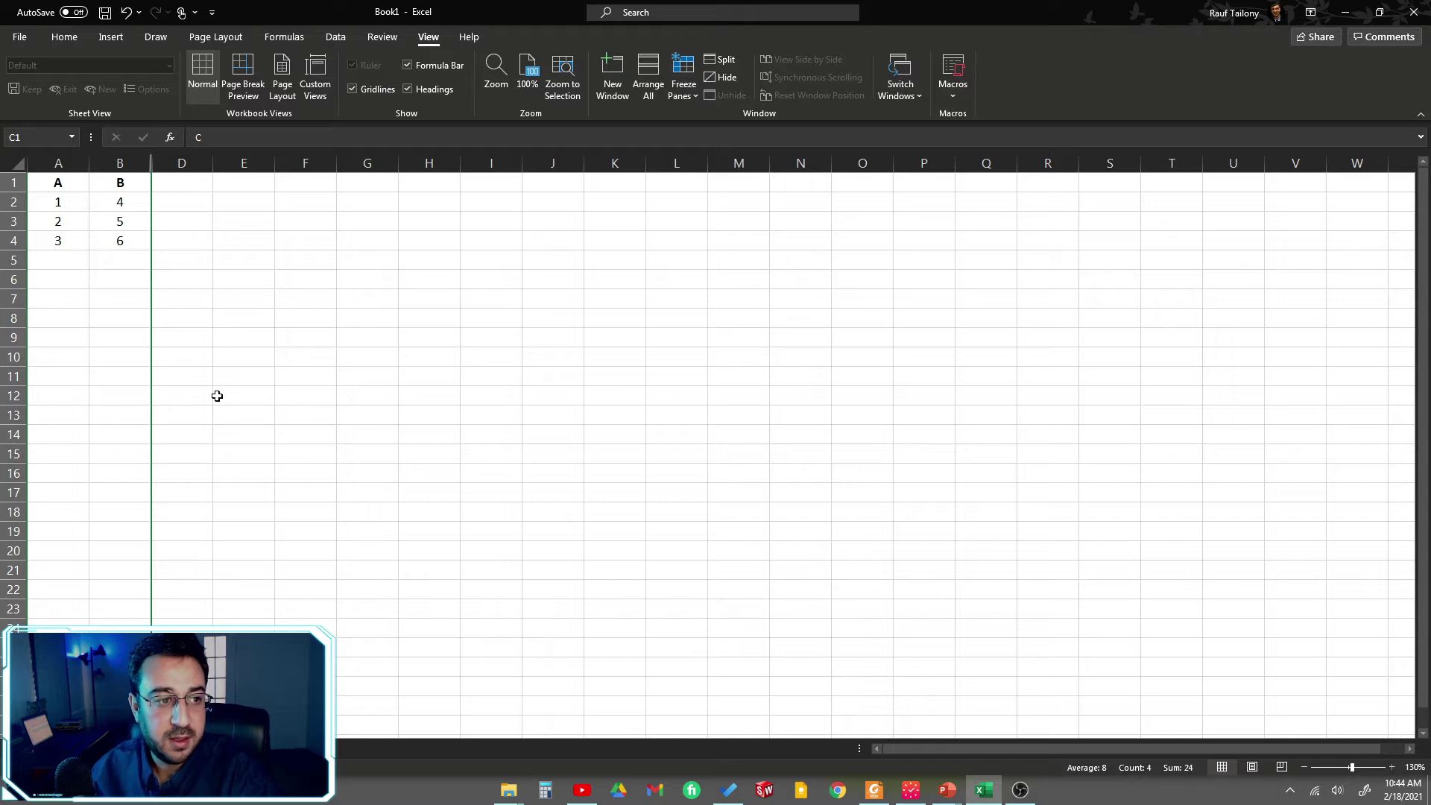
click(94, 371)
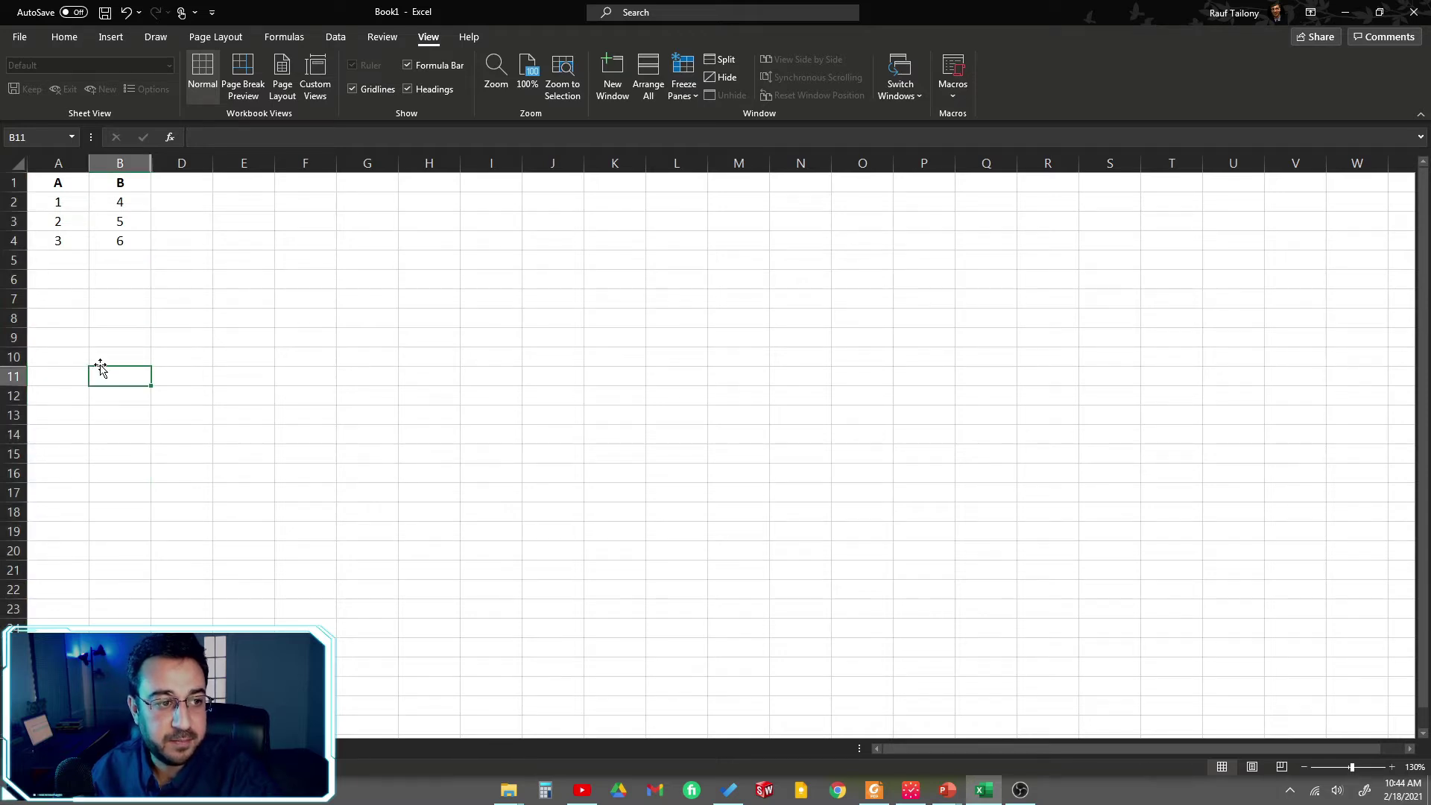
click(182, 273)
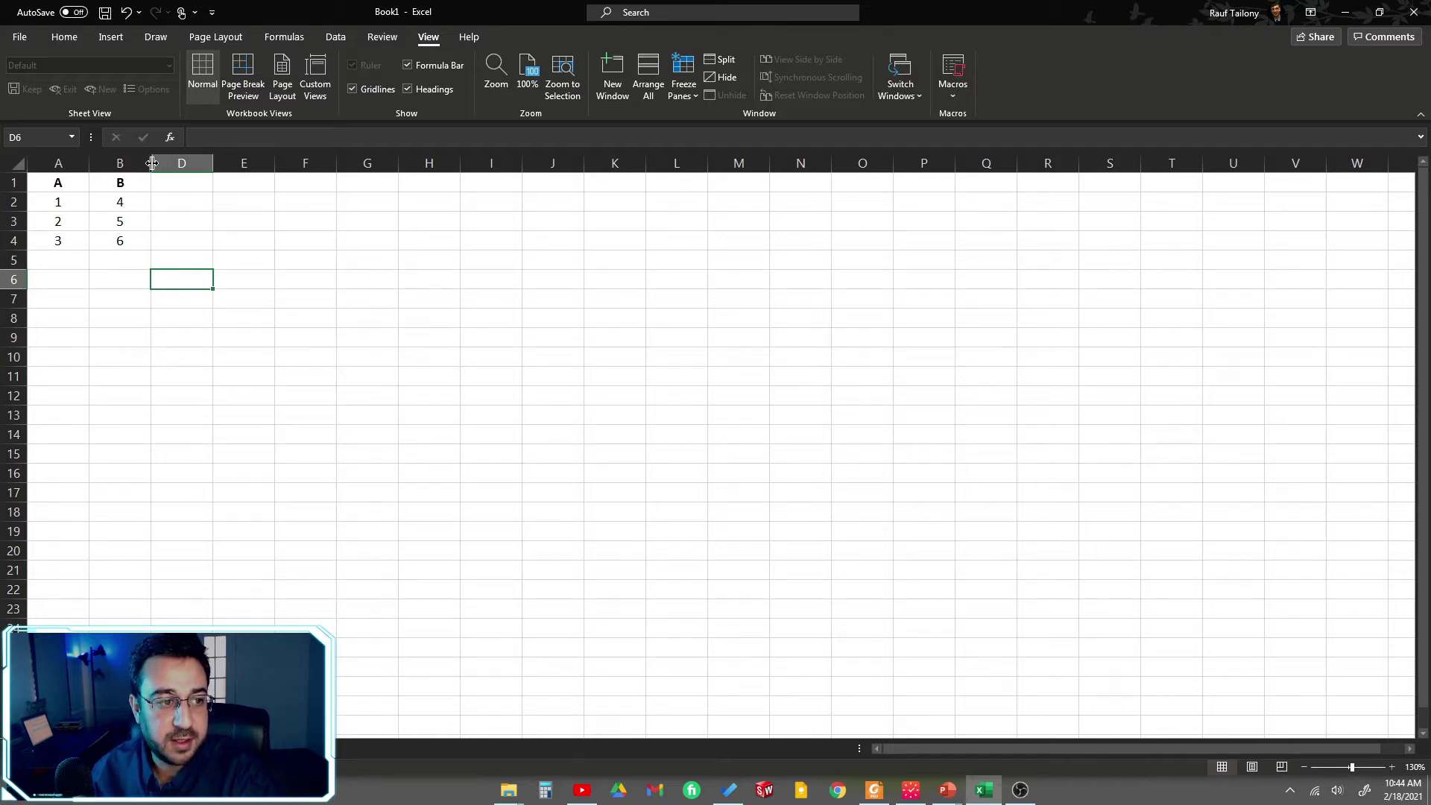
Step: Reveal the hidden column C by widening its collapsed edge between columns B and D, and undo that change
drag(152, 163, 216, 164)
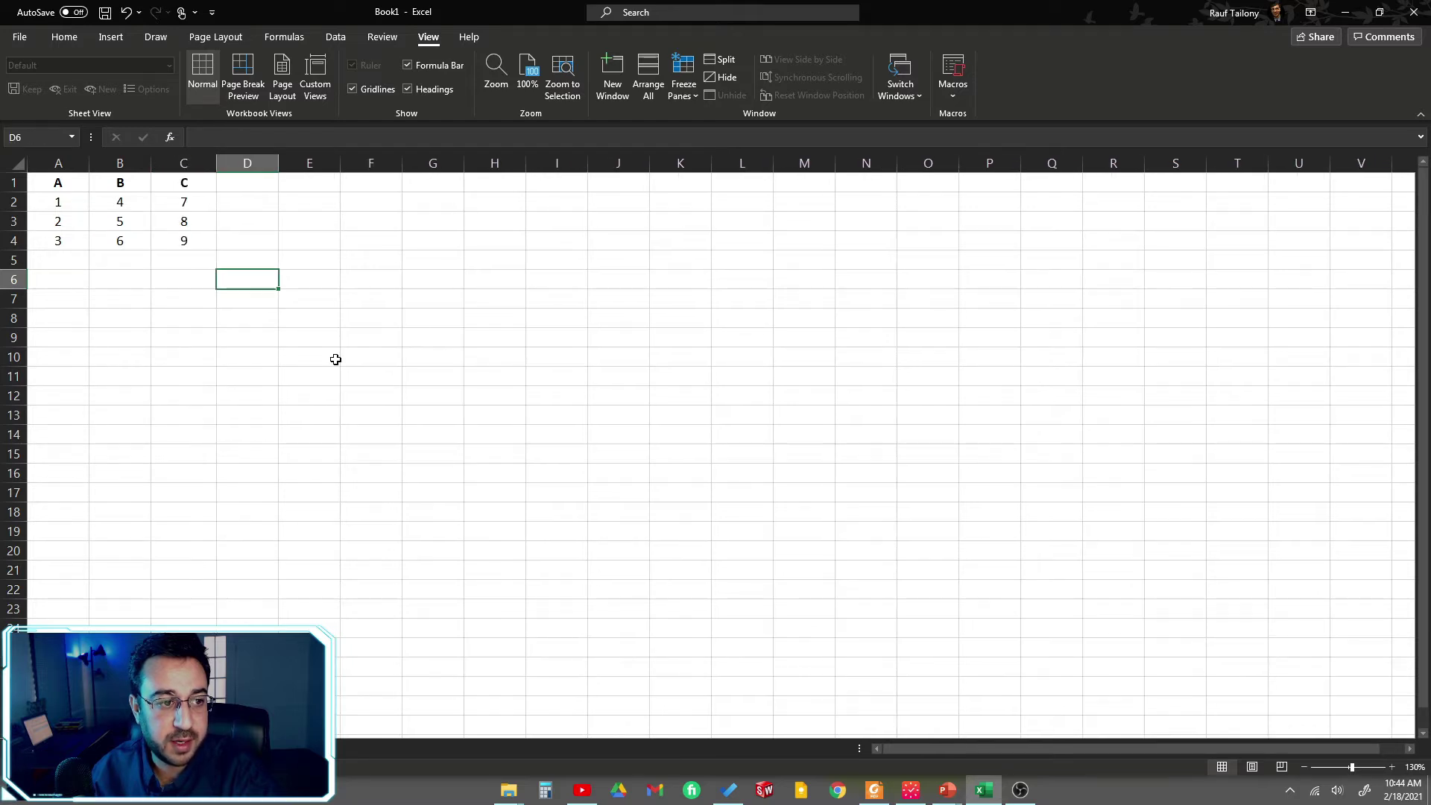
key(ctrl+z)
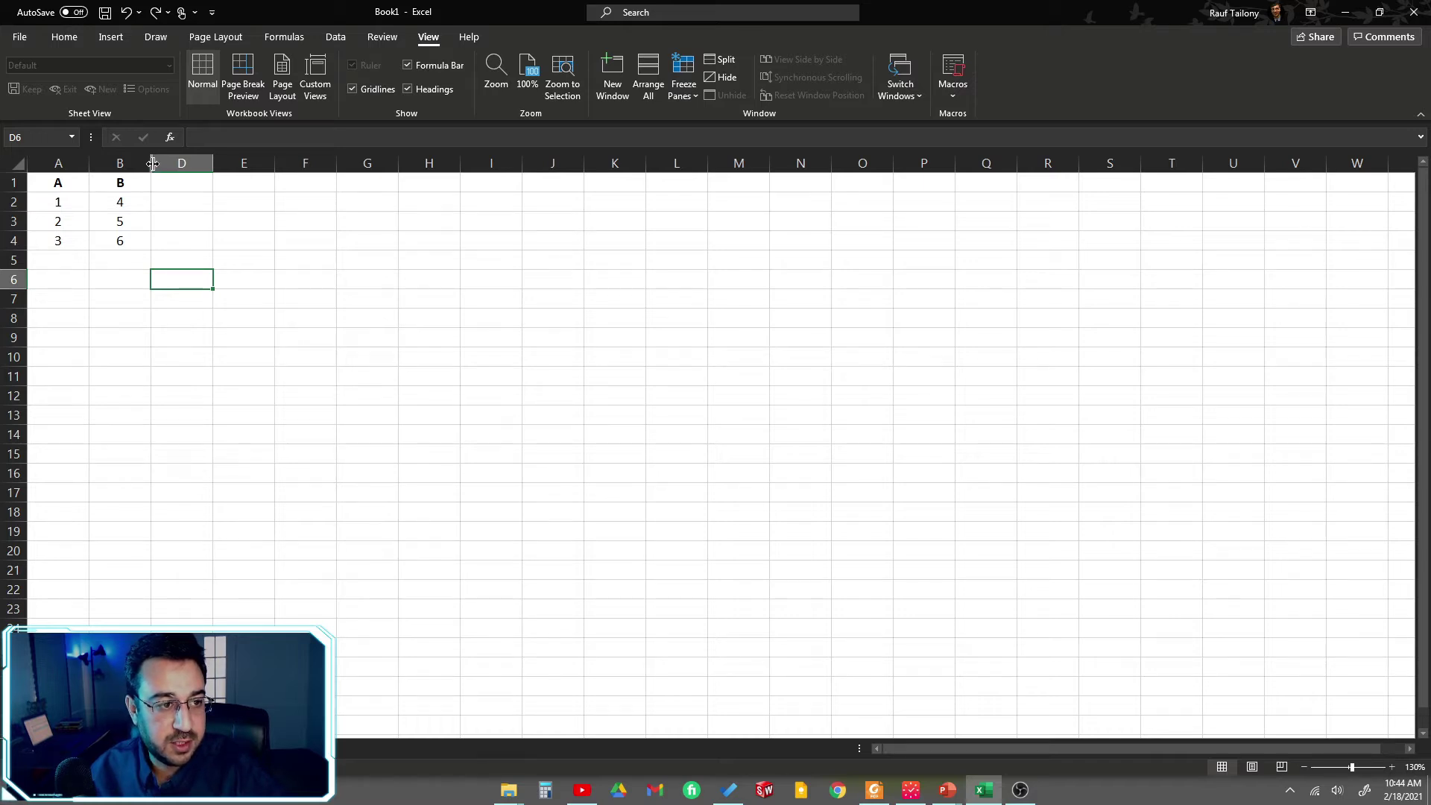
click(182, 162)
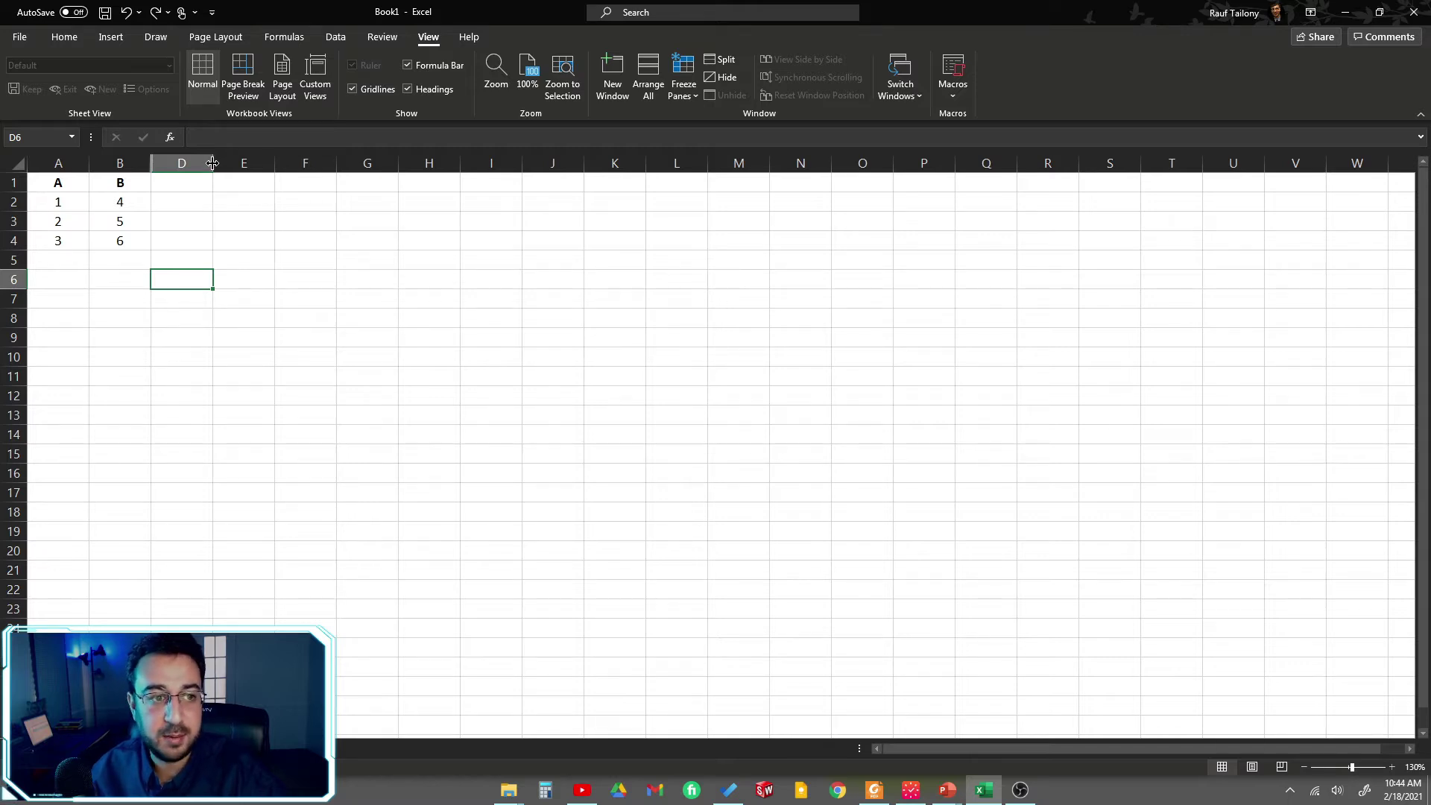
drag(212, 163, 212, 163)
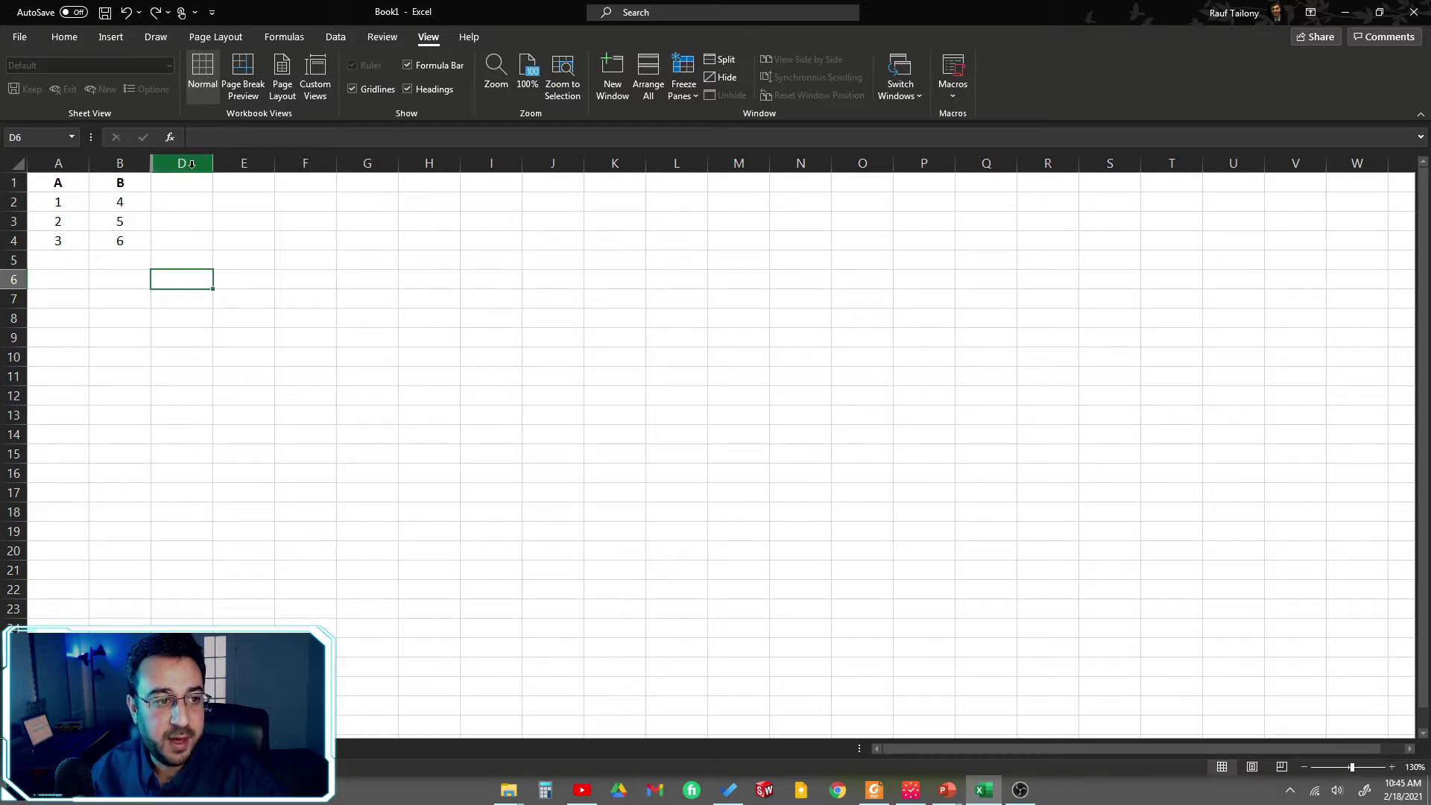
Step: Unhide column C from the boundary between columns B and D and clear the column selection
right_click(152, 163)
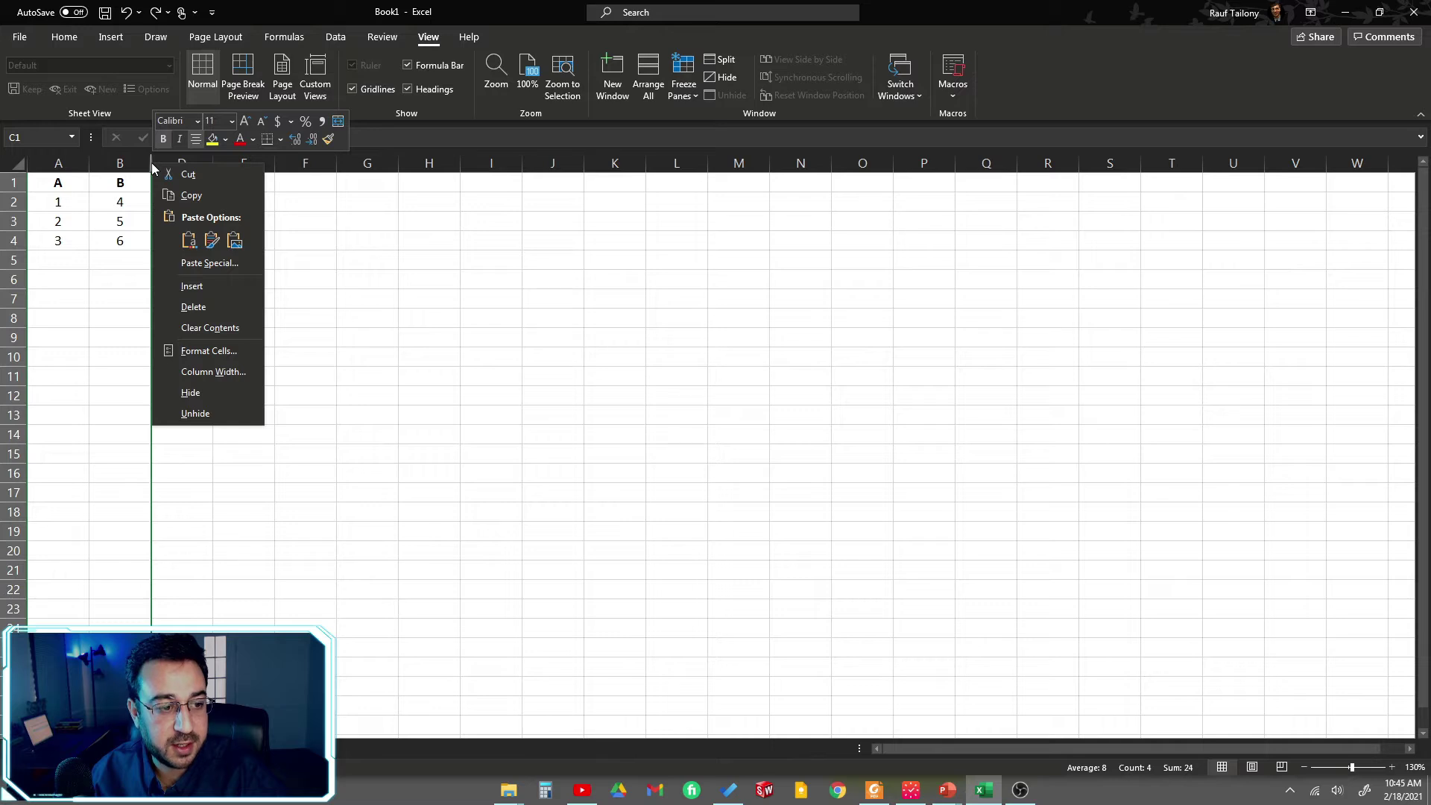
click(204, 415)
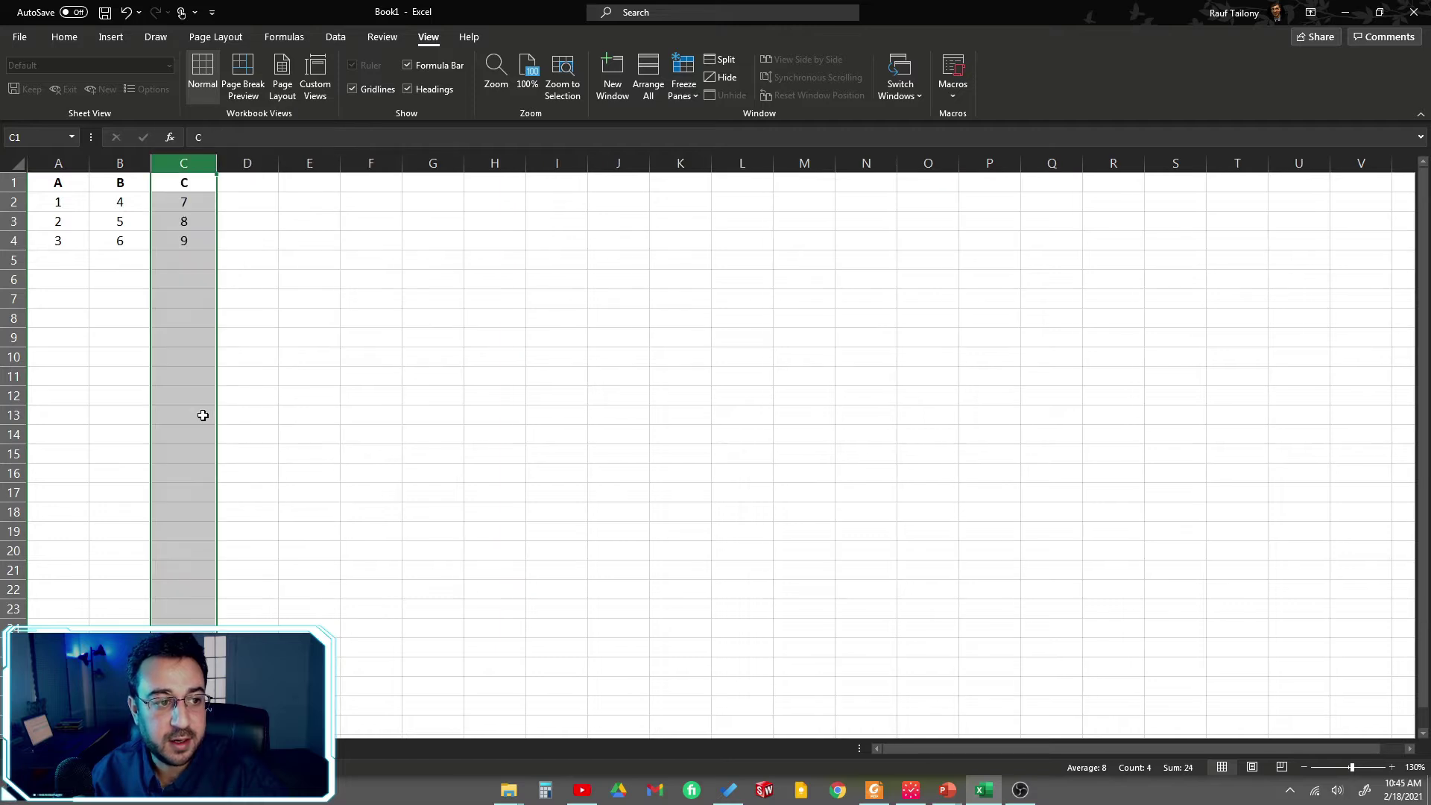
click(271, 265)
click(179, 163)
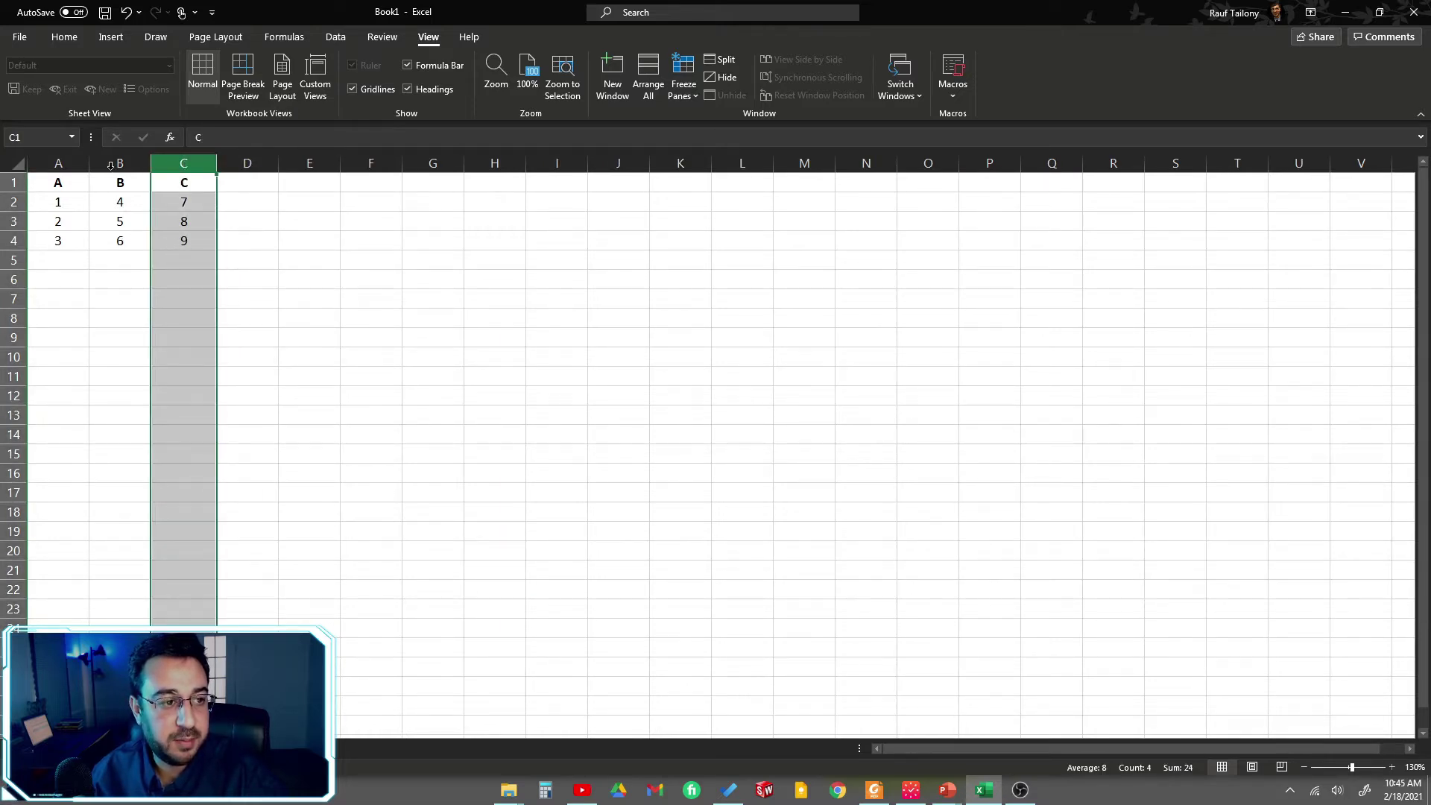
click(164, 242)
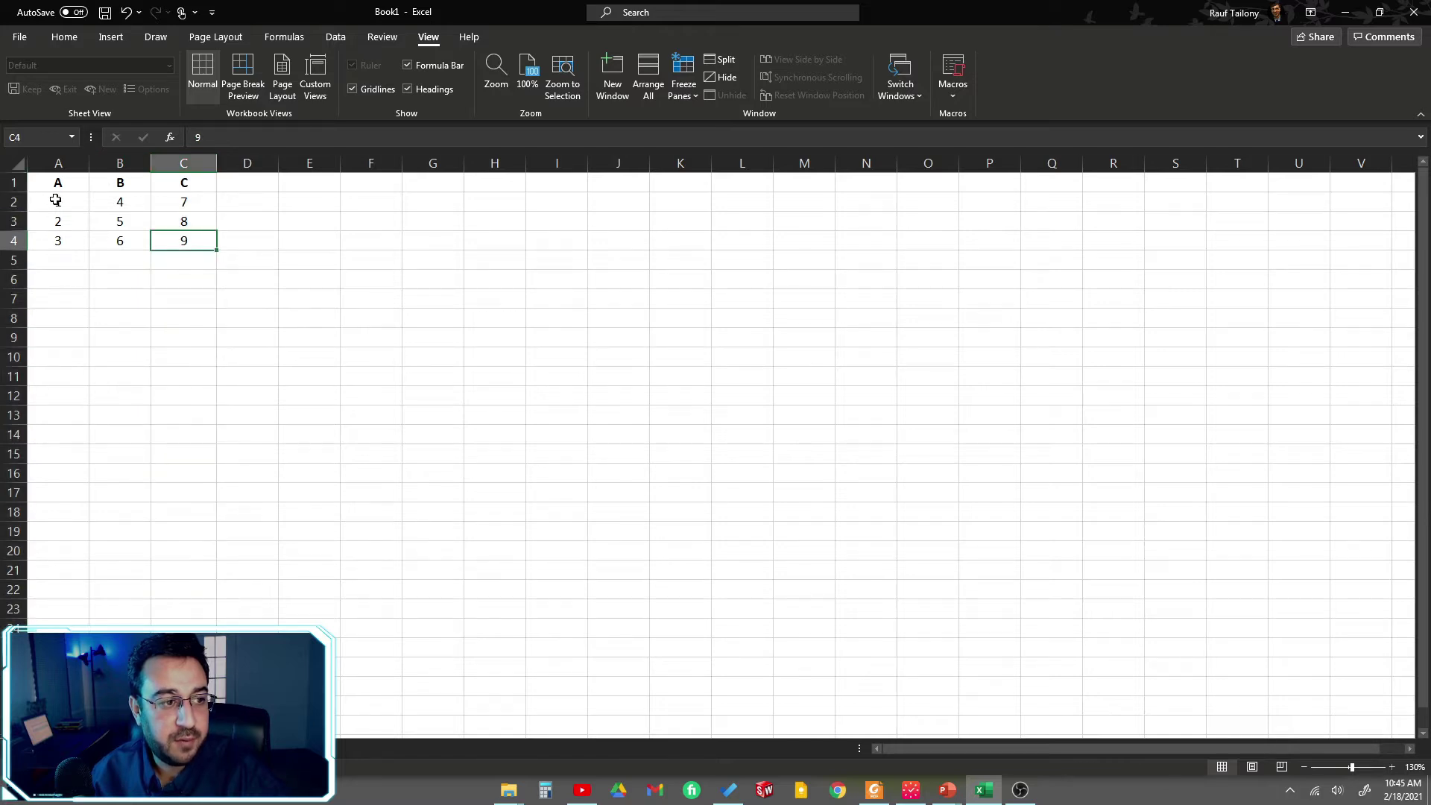
Step: Hide the entire row 2, and restore it by expanding the collapsed boundary between rows 1 and 3
click(11, 184)
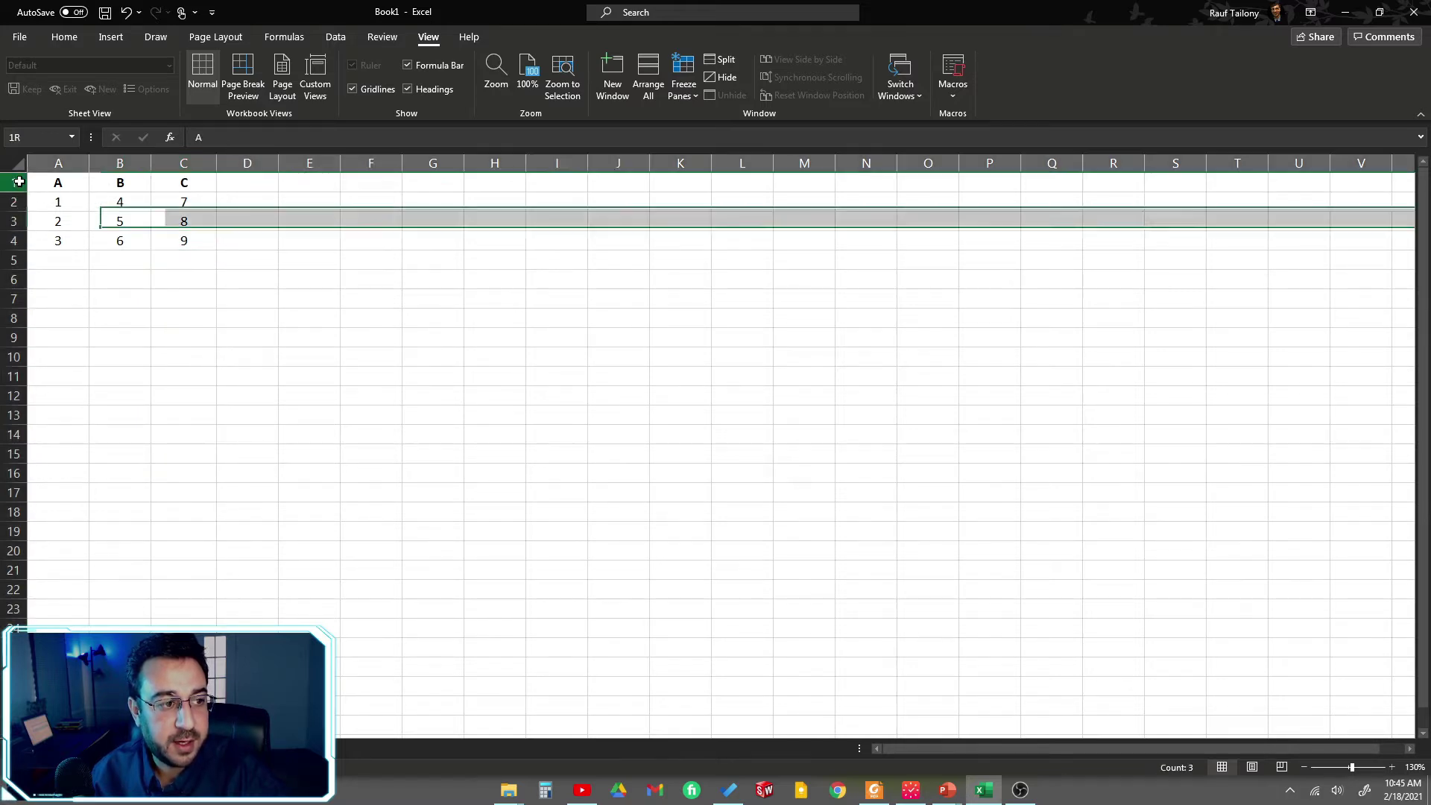
click(13, 202)
click(14, 221)
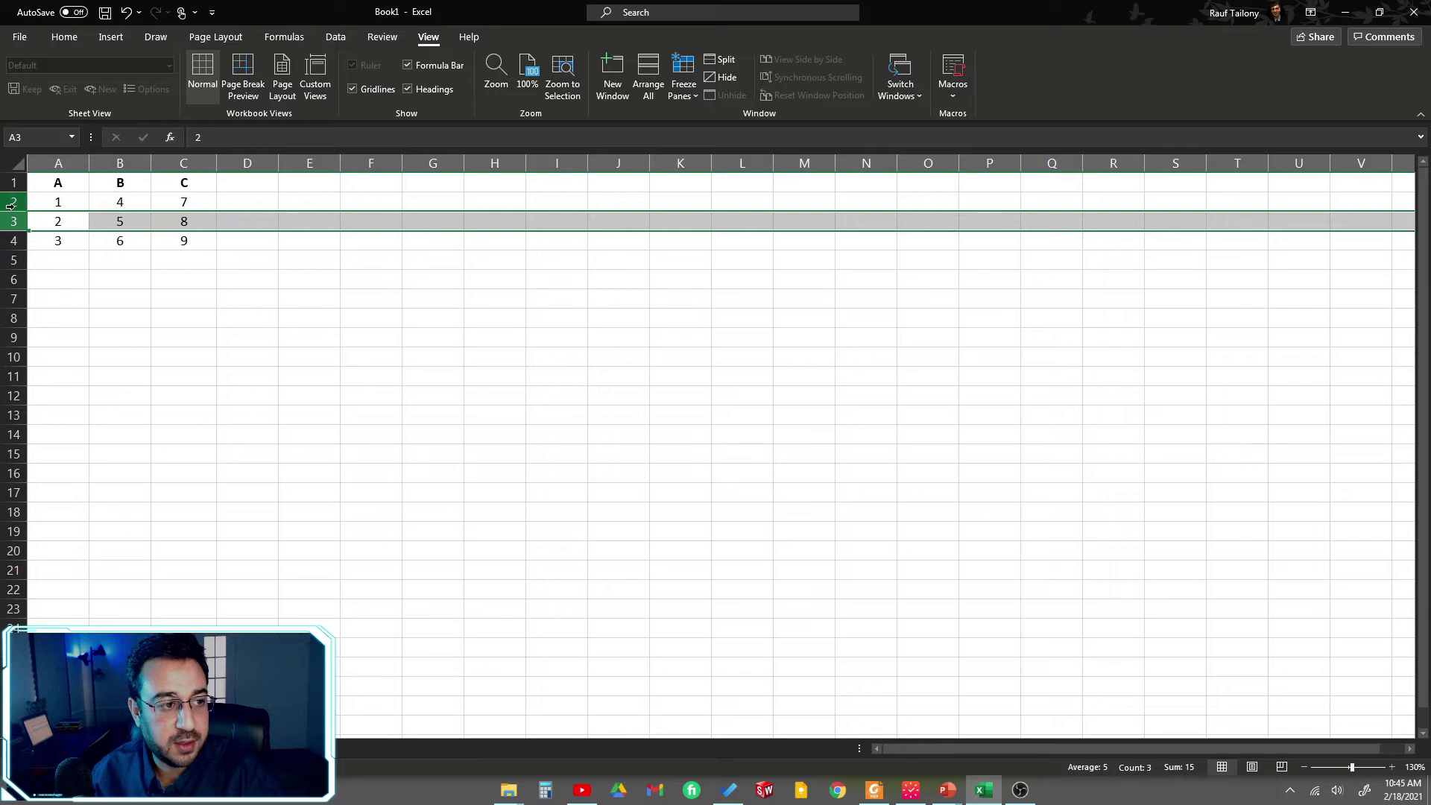
click(15, 202)
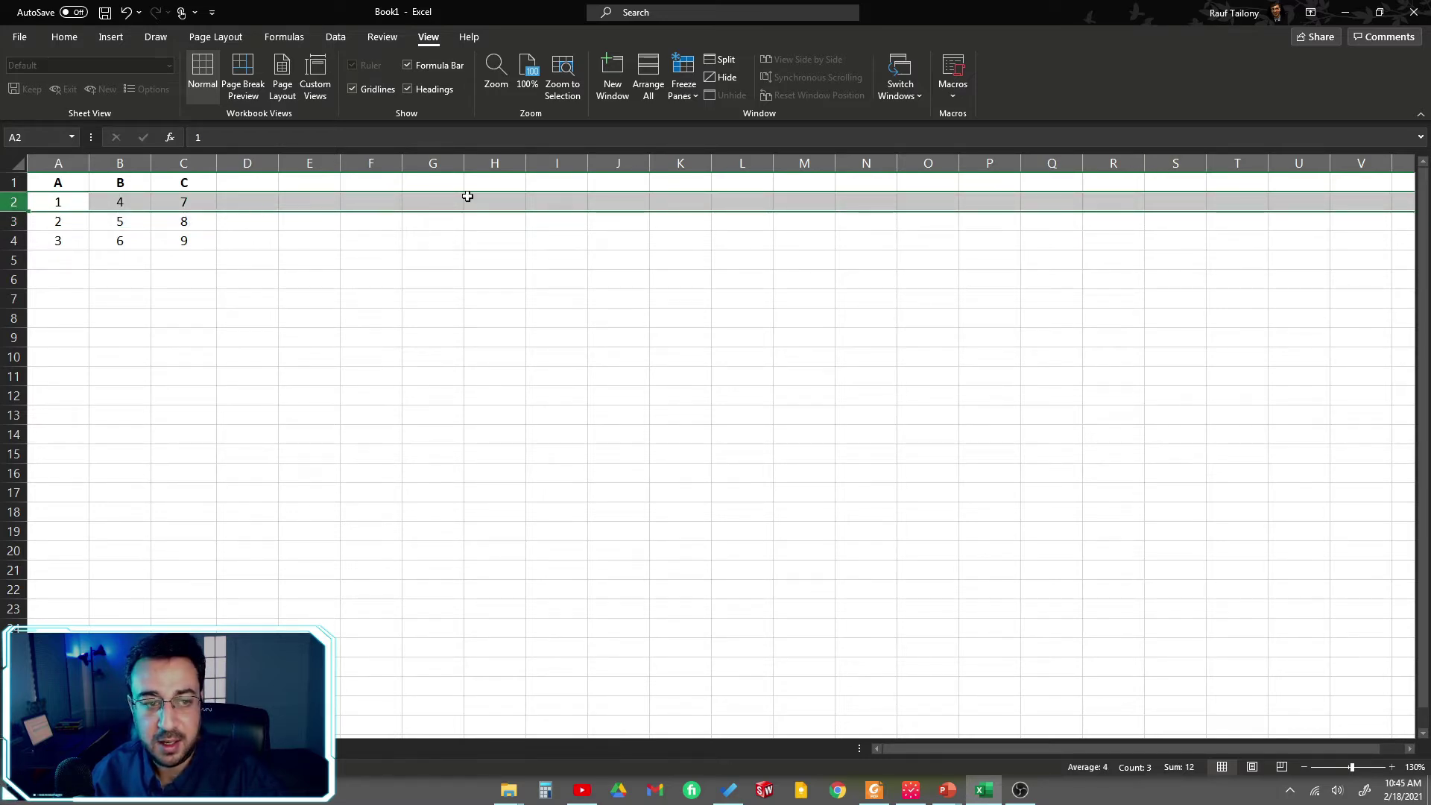
right_click(6, 203)
click(59, 431)
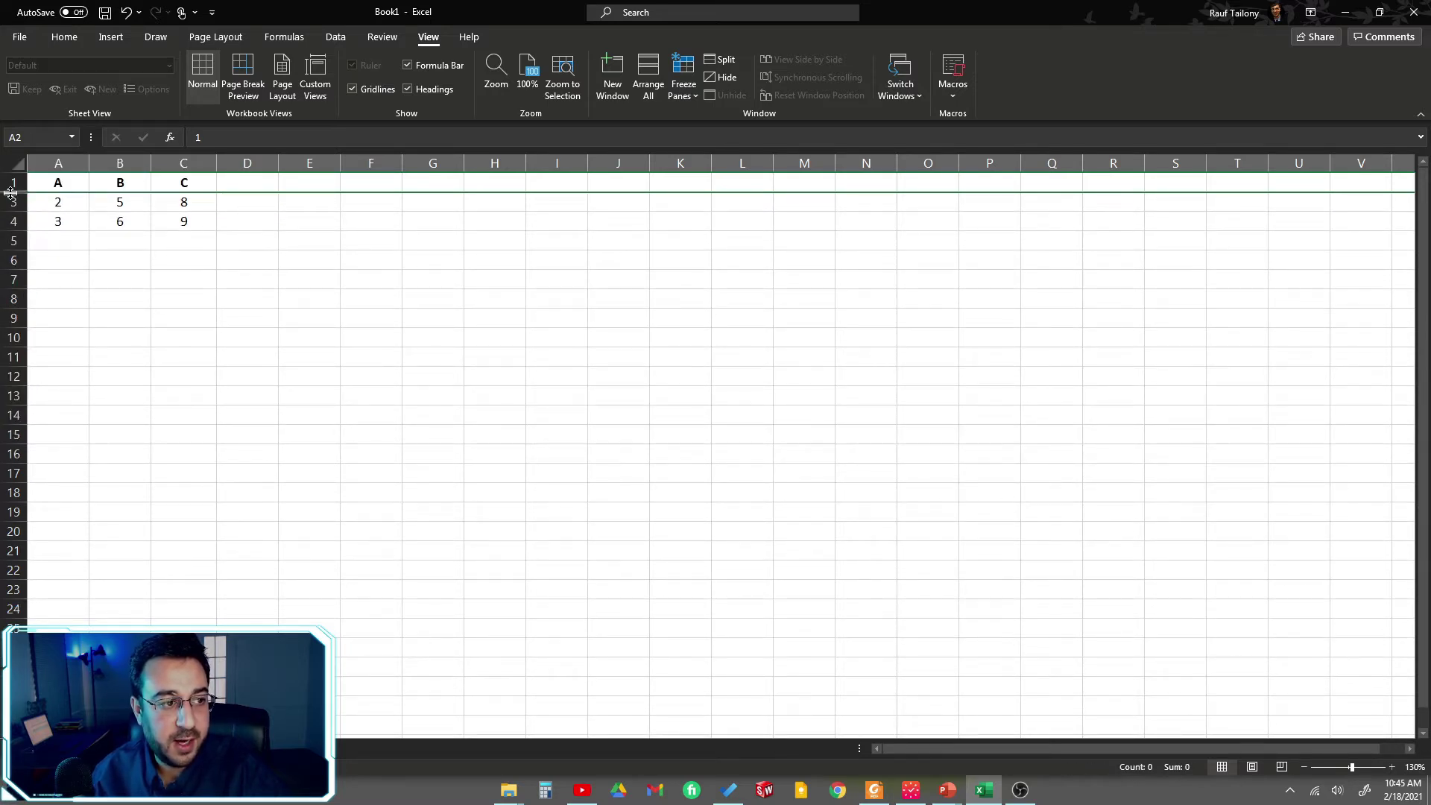
double_click(11, 193)
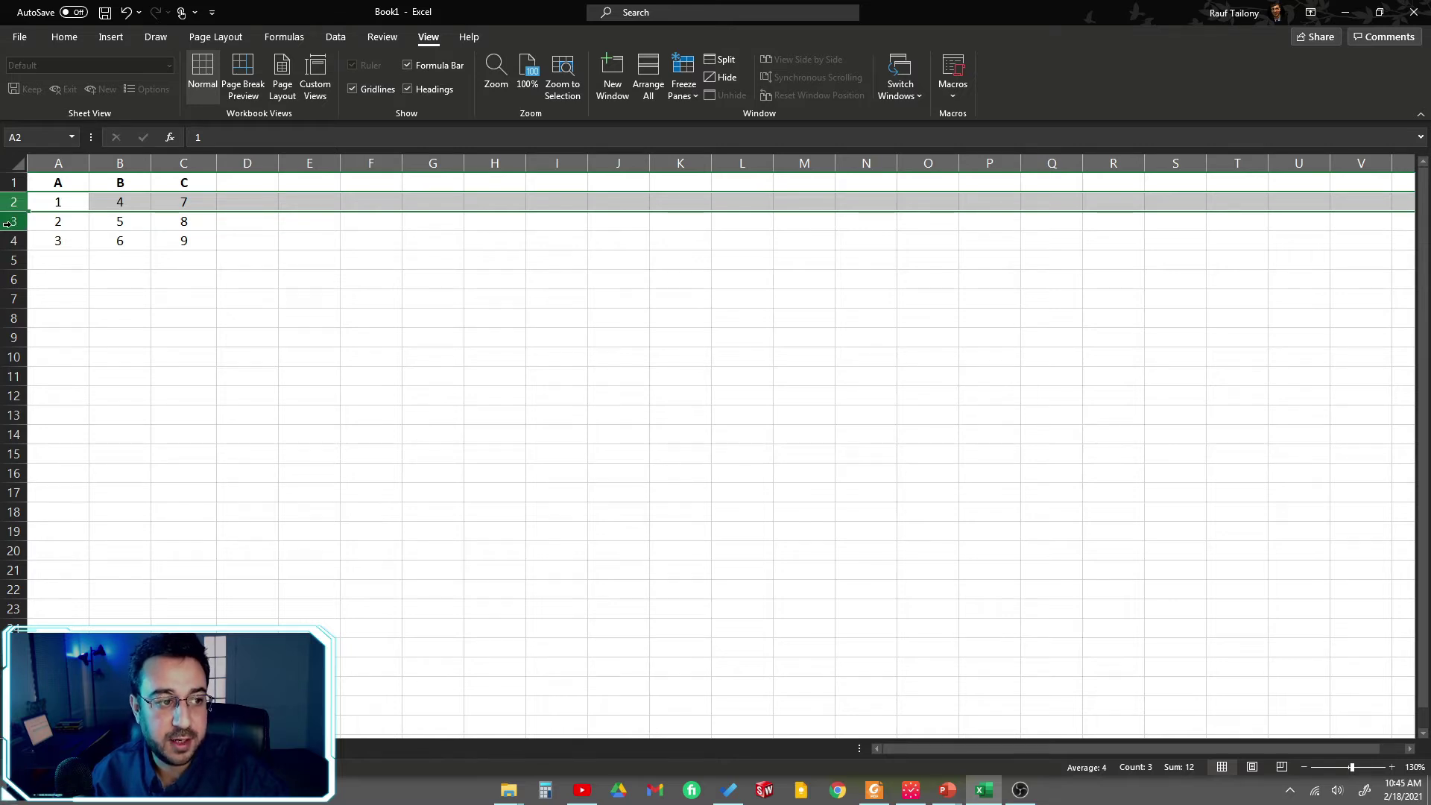
Step: Hide the entire row 3, and unhide it from the boundary between rows 2 and 4
click(9, 223)
right_click(9, 222)
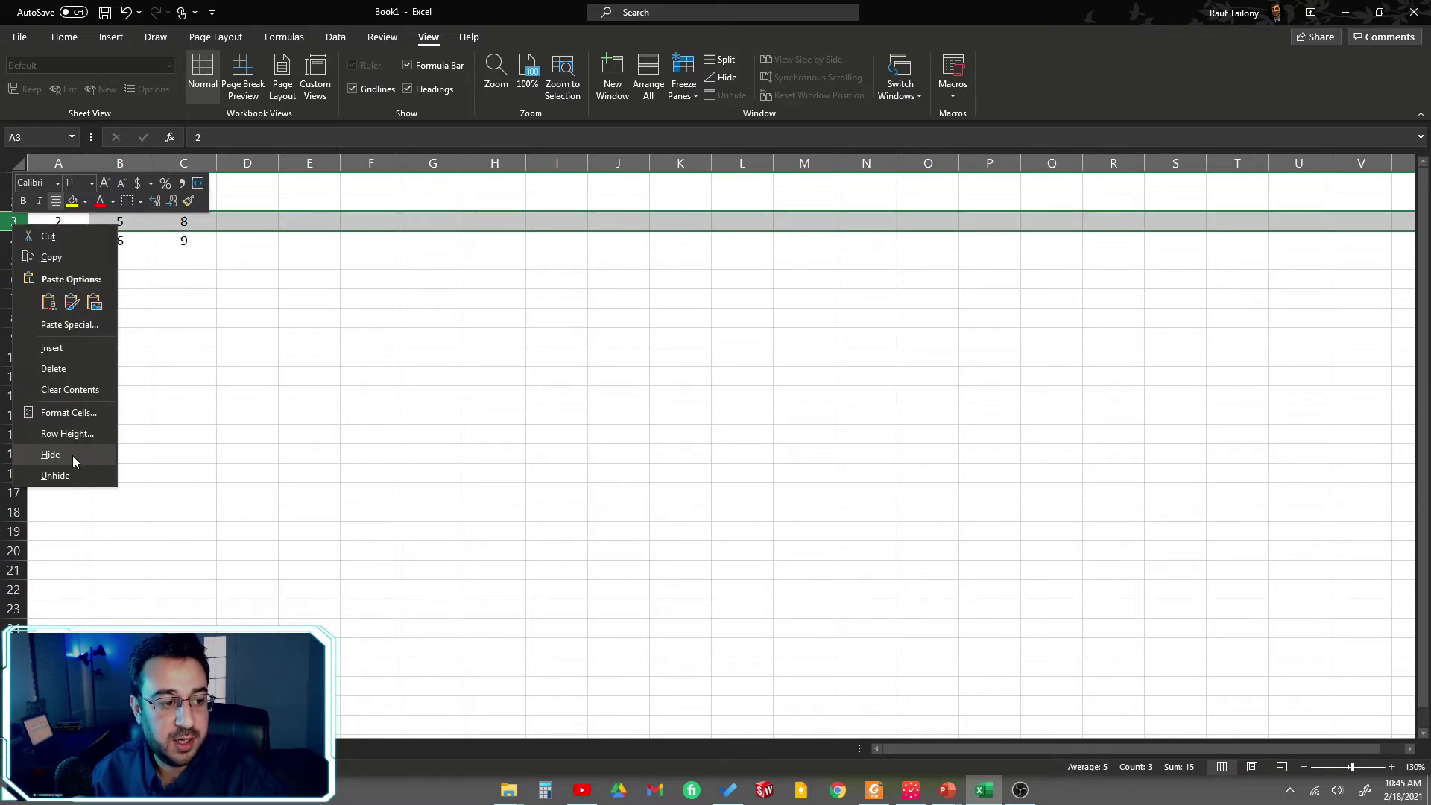
click(51, 454)
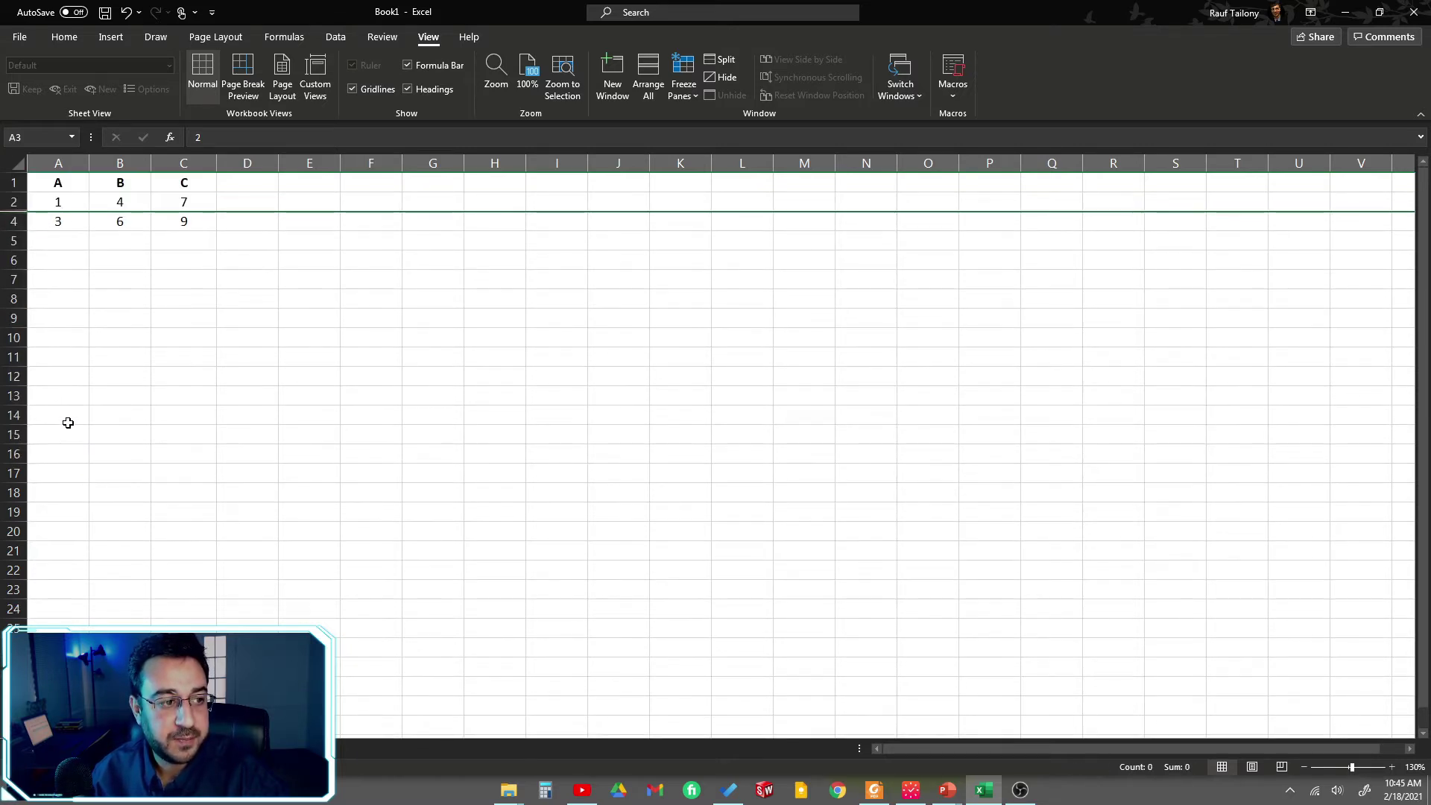
right_click(16, 213)
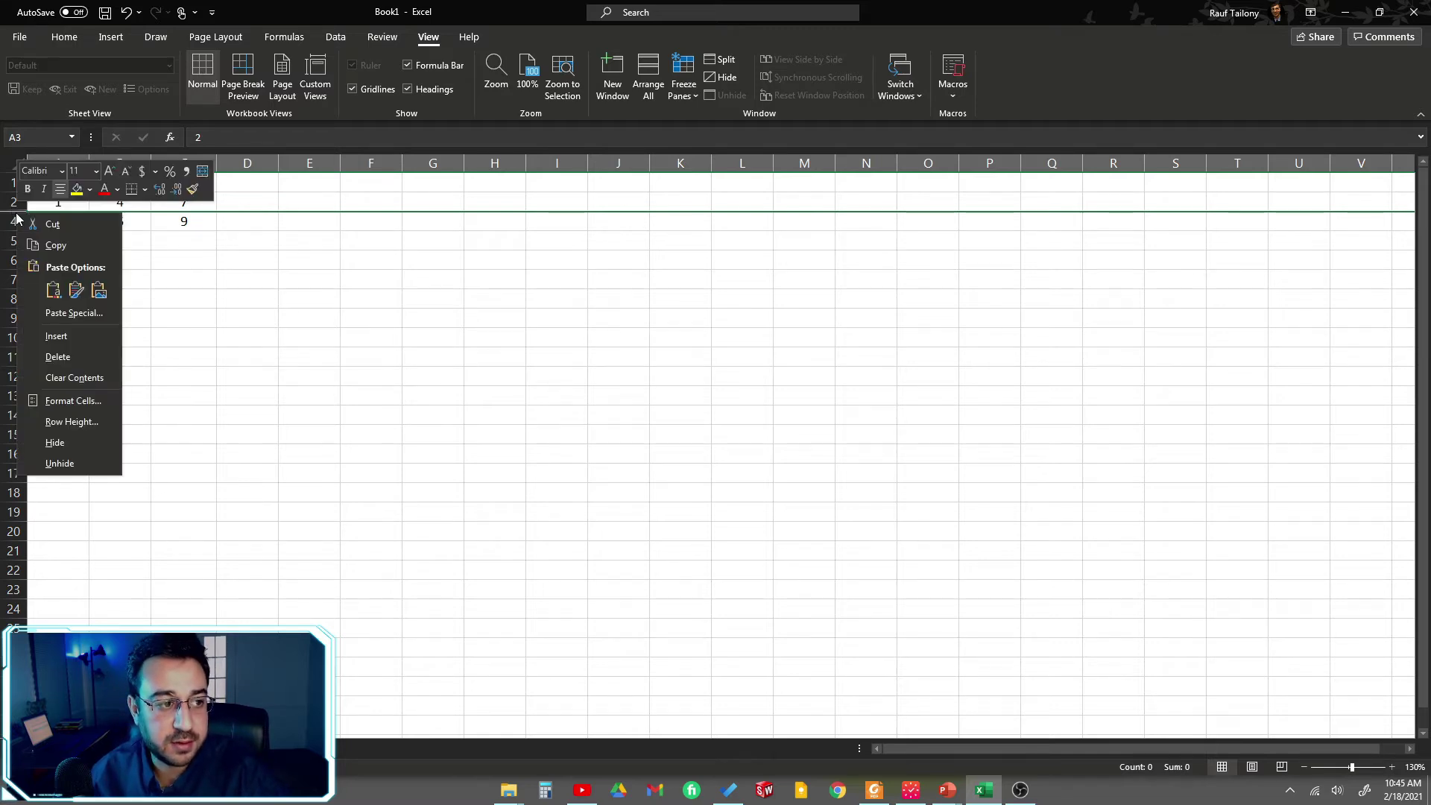
click(63, 464)
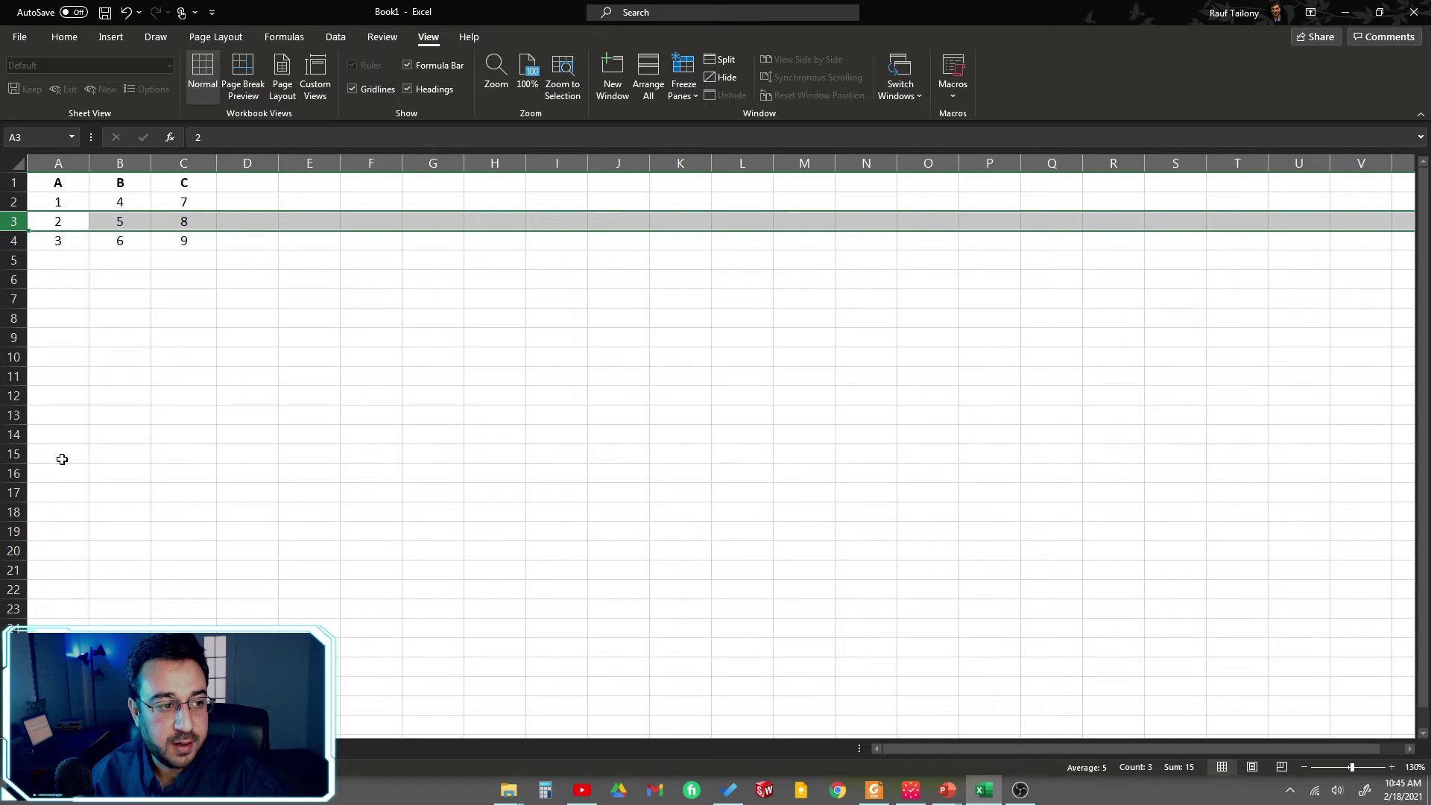
click(221, 350)
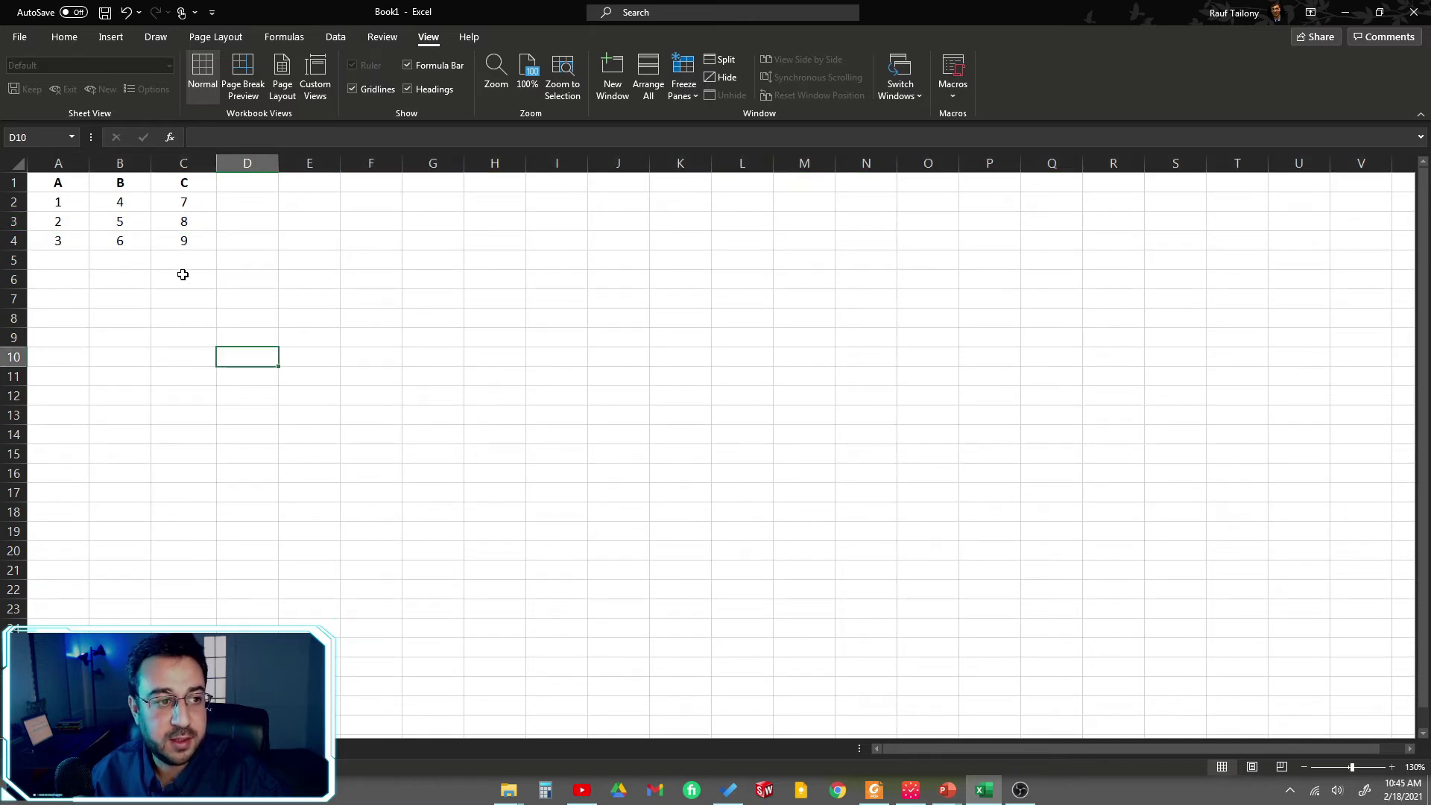
click(119, 208)
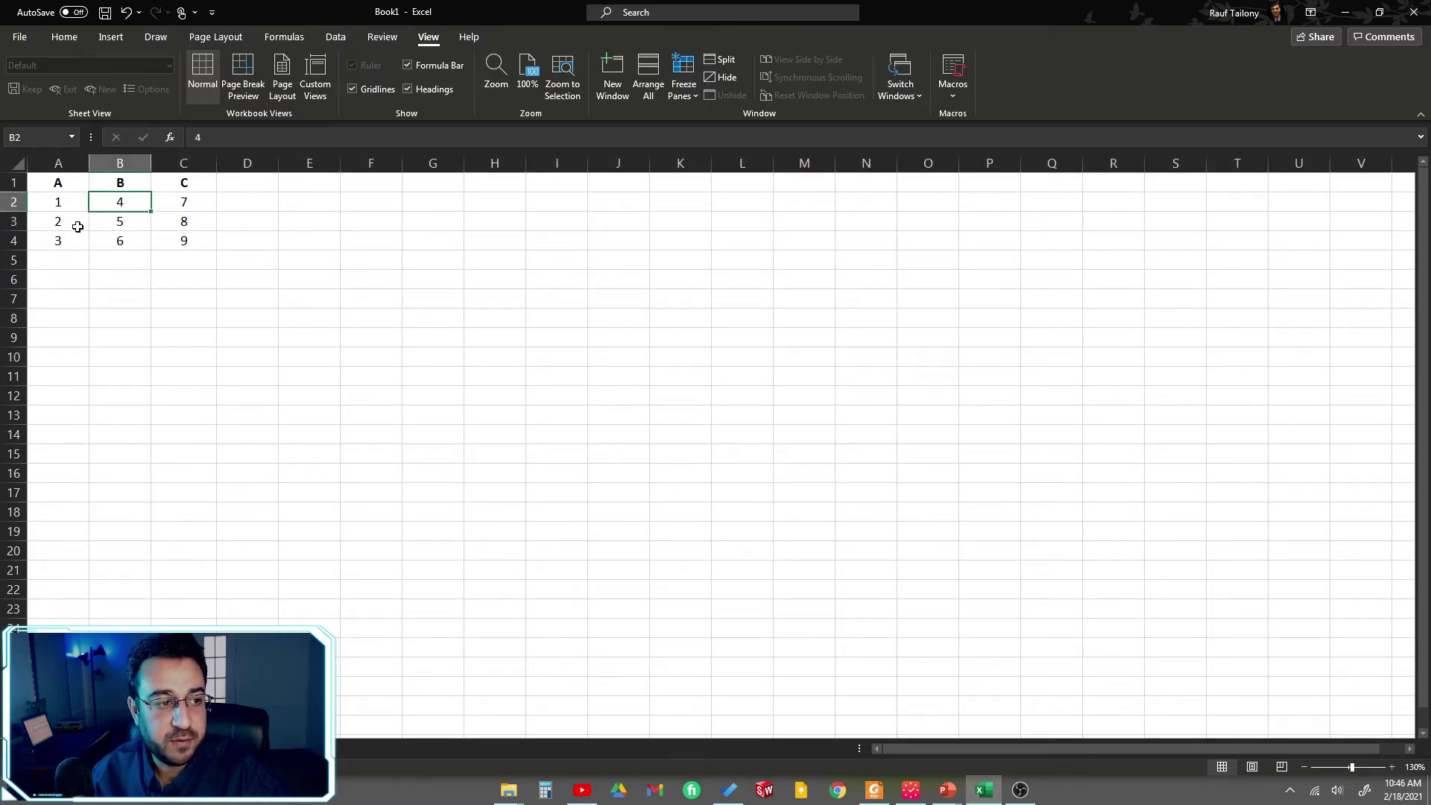
click(78, 222)
click(164, 214)
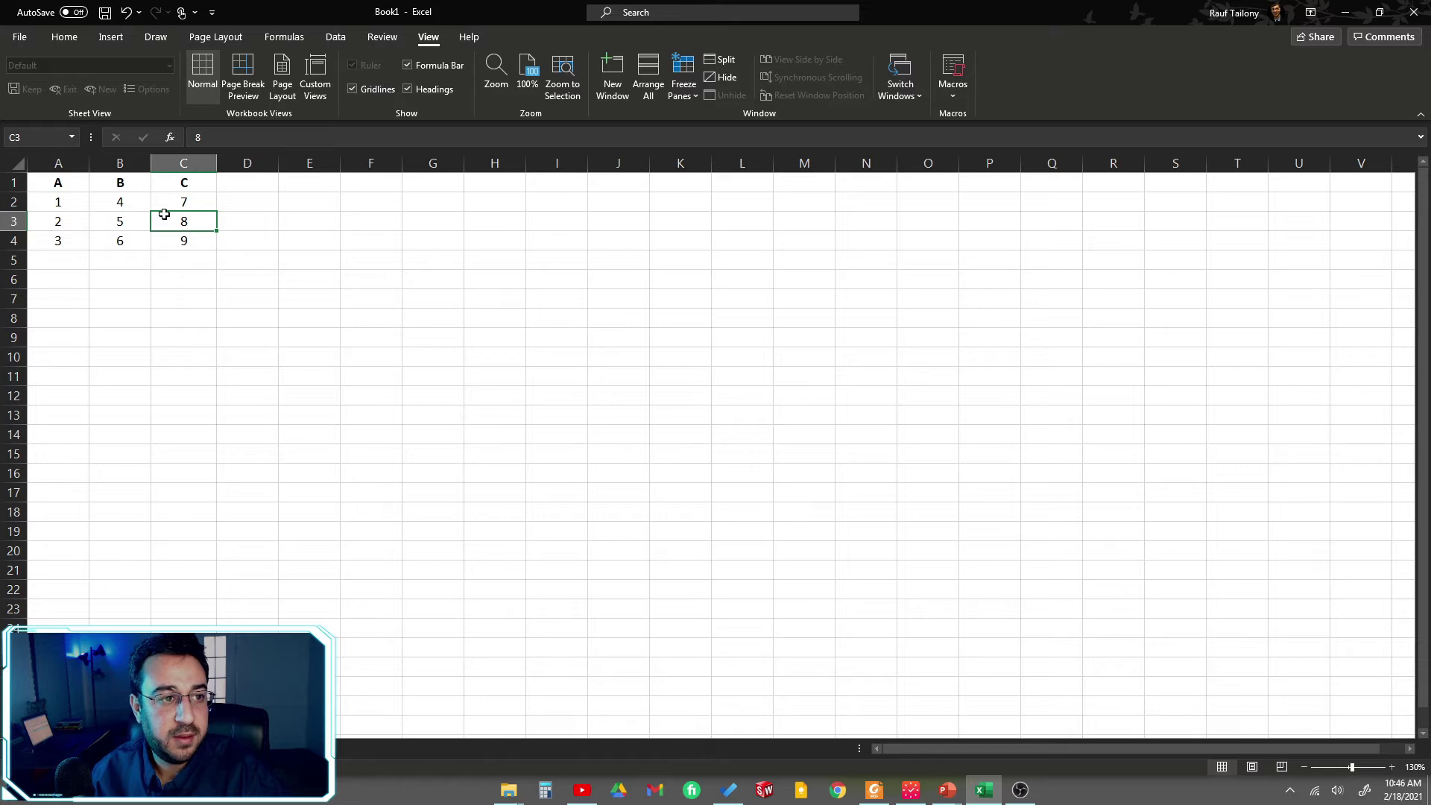
click(122, 237)
click(129, 226)
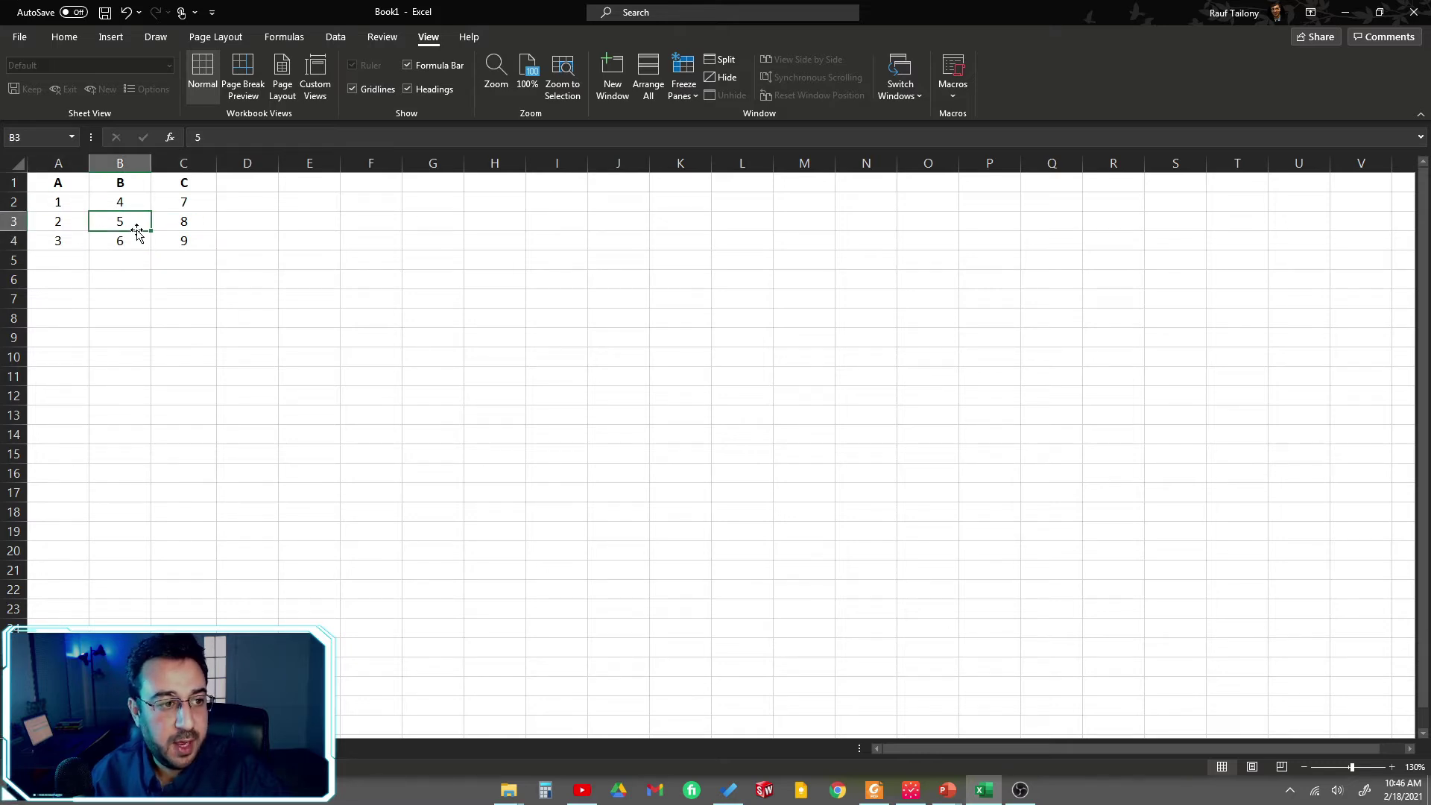
click(200, 228)
click(193, 255)
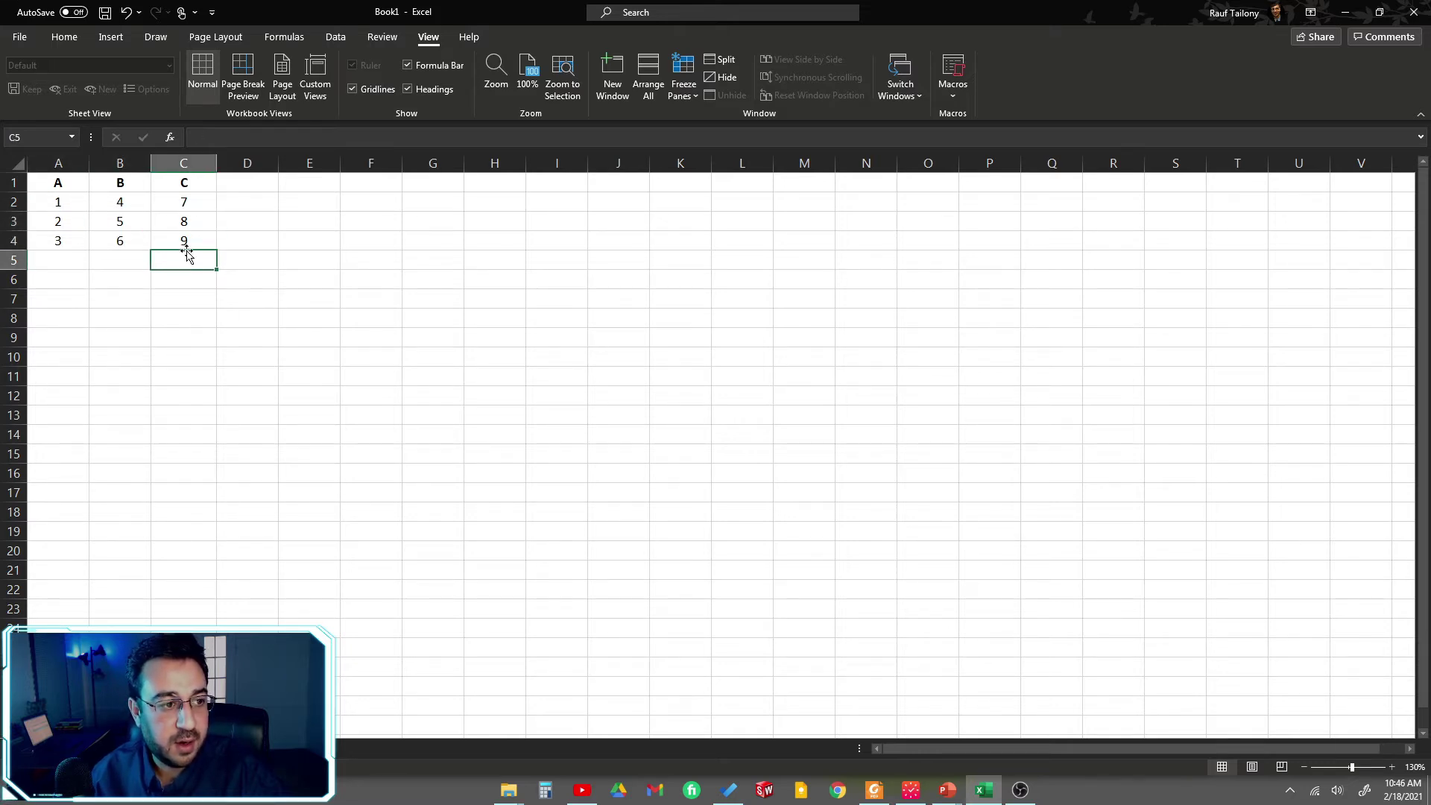
Step: Insert a blank column between the table's columns A and B
click(132, 164)
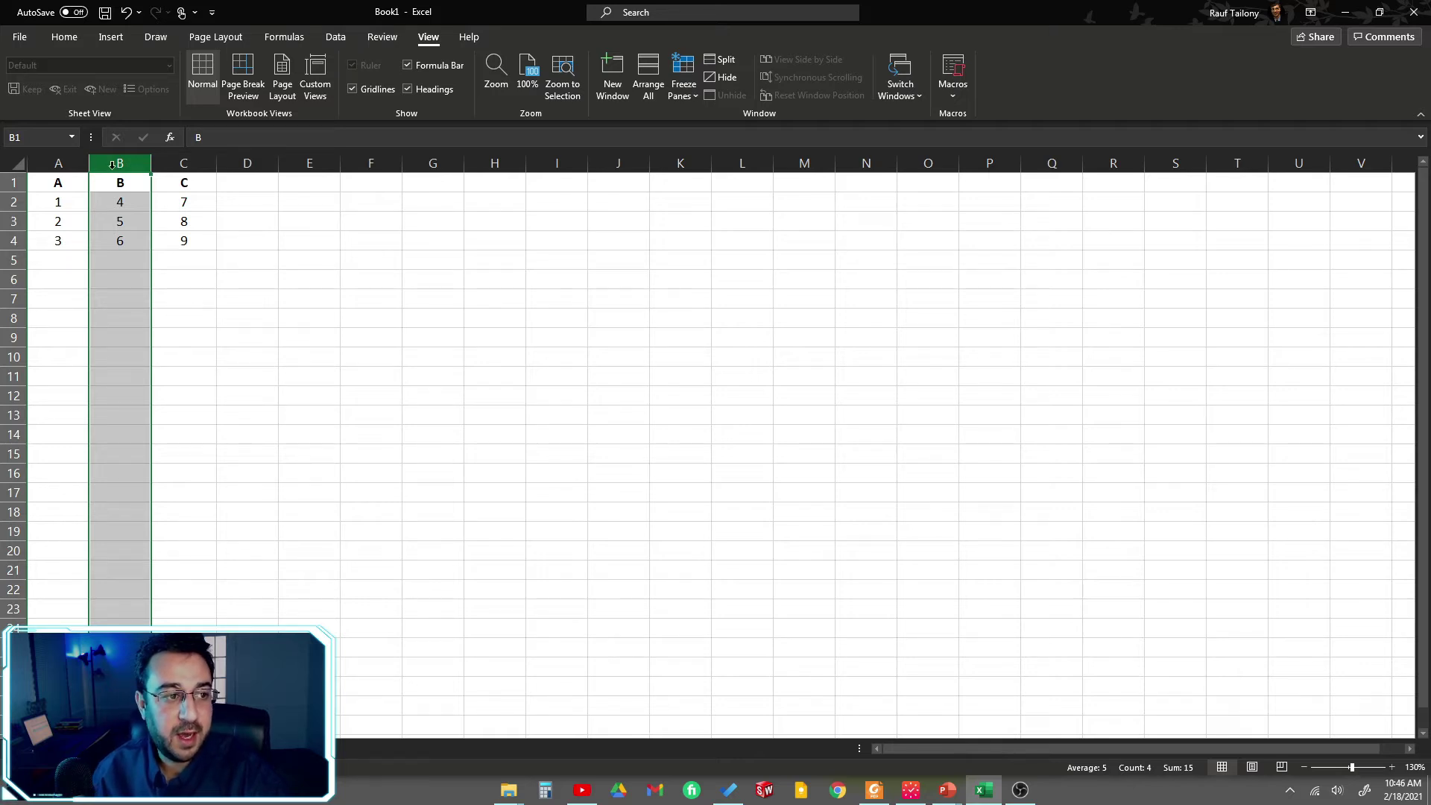
click(79, 166)
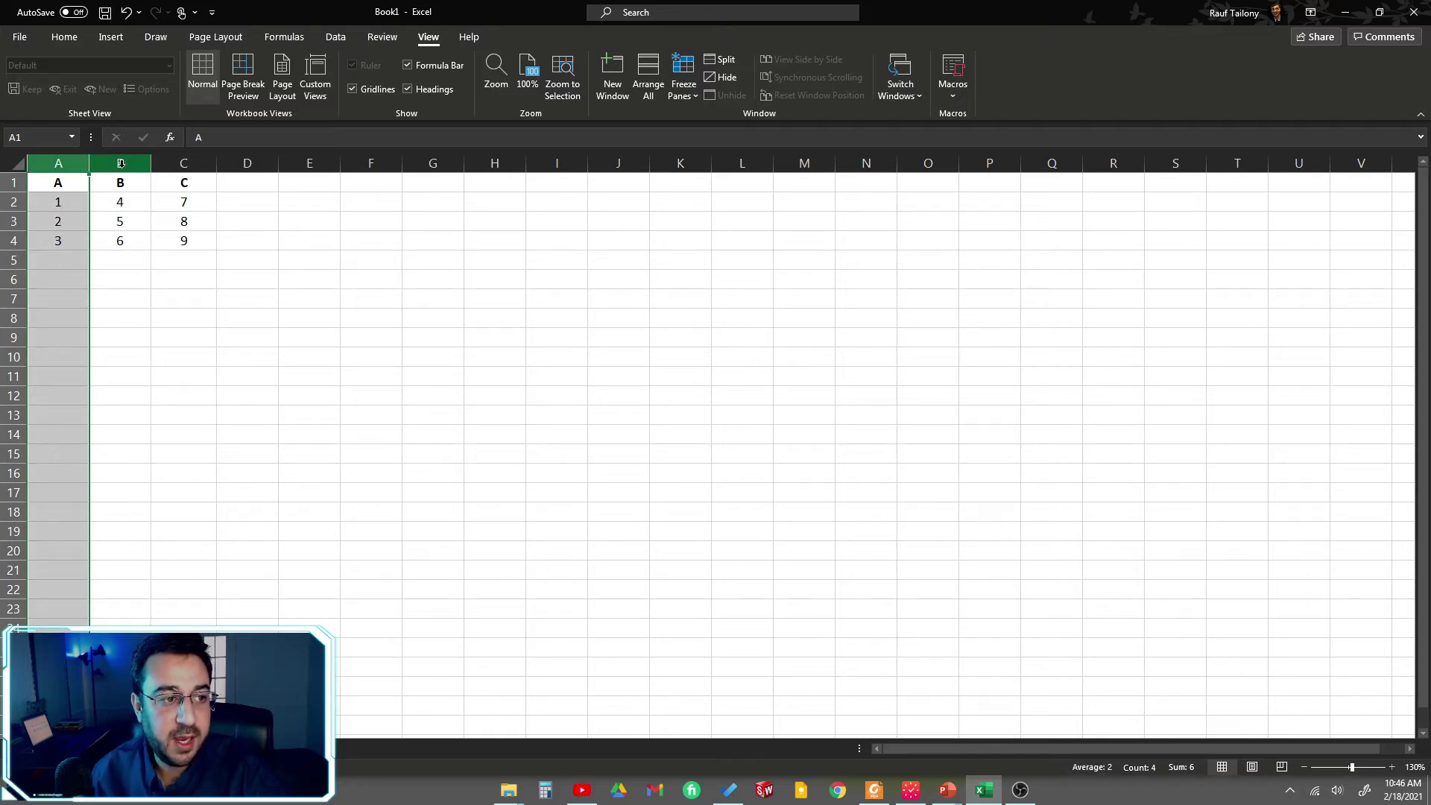
click(120, 163)
click(82, 164)
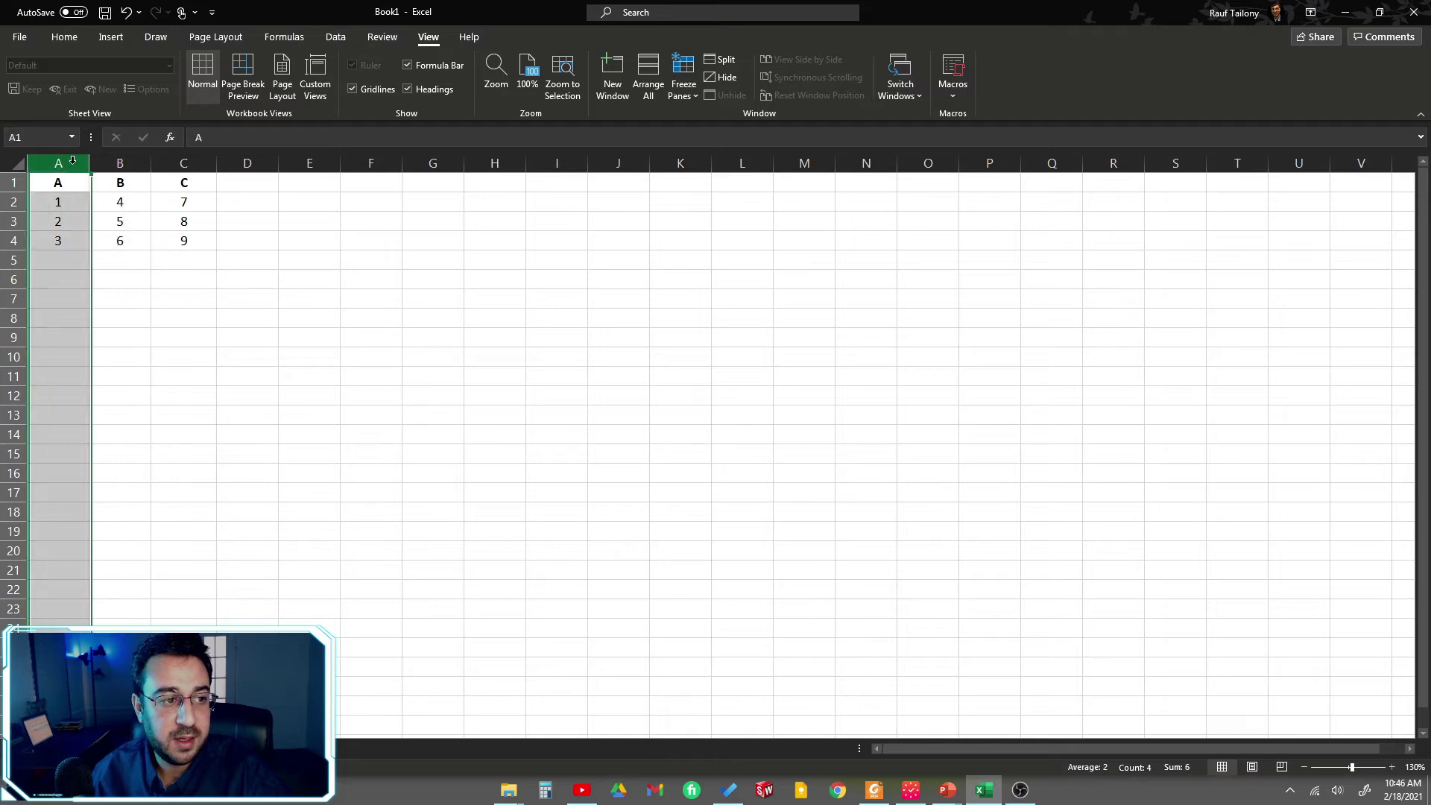
click(117, 162)
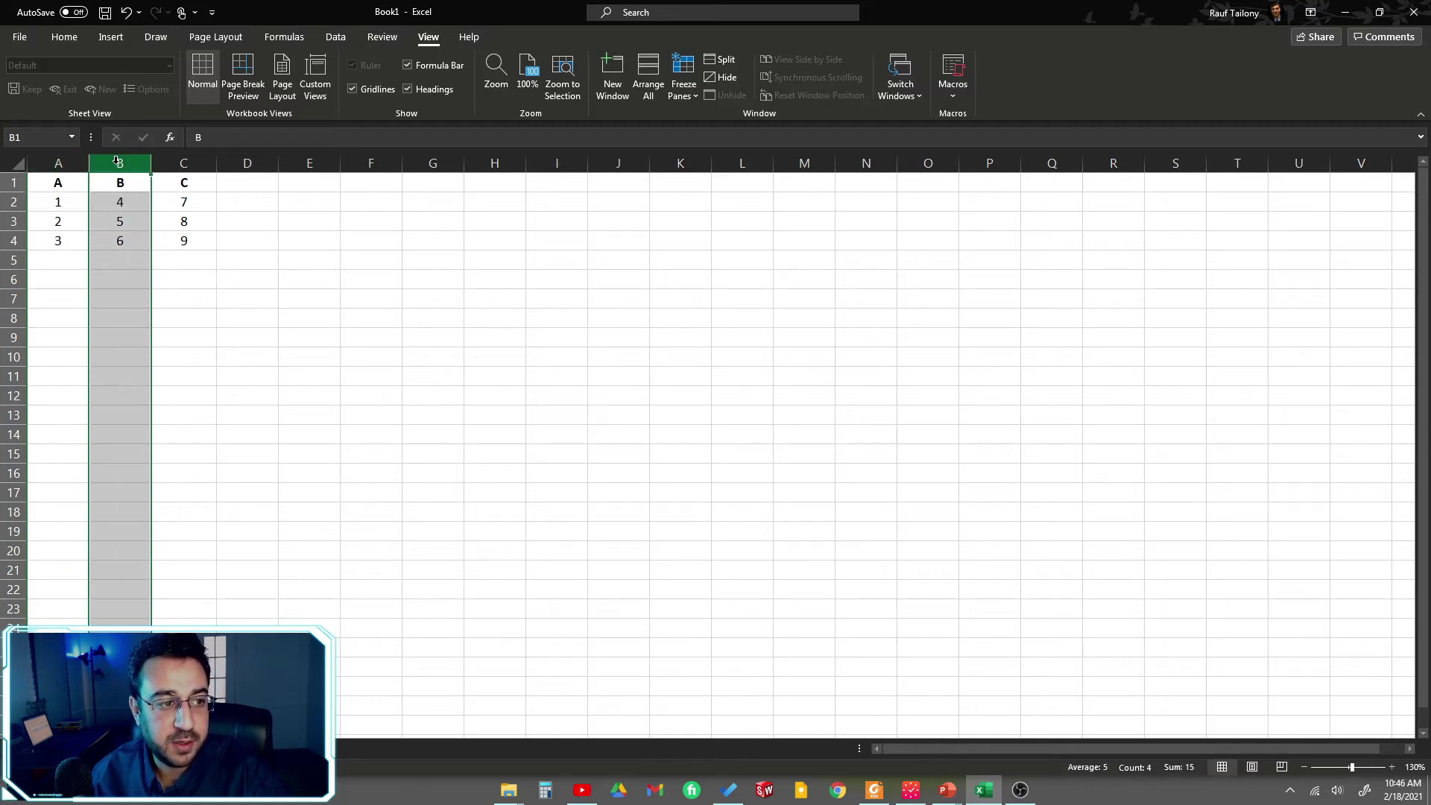
right_click(117, 162)
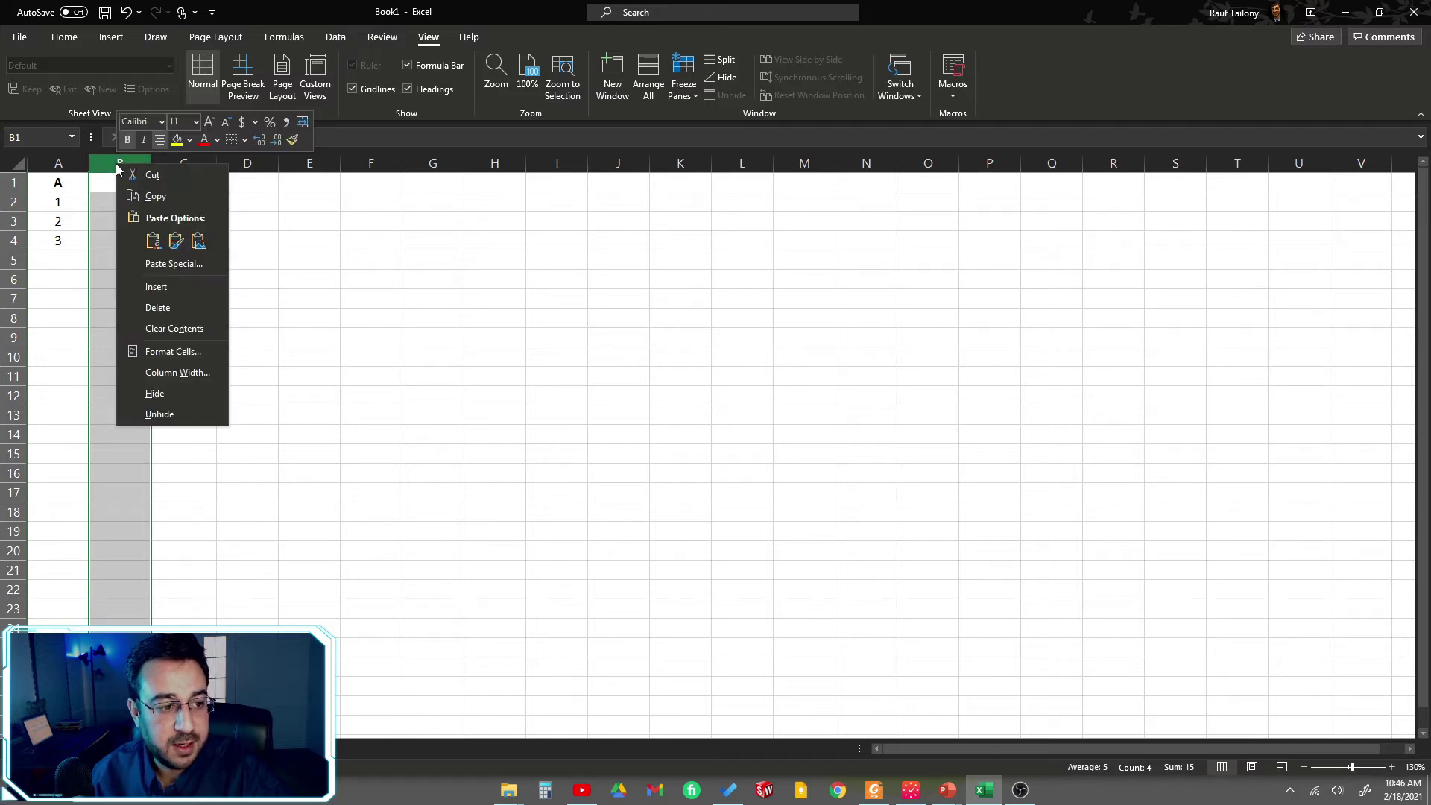
click(163, 289)
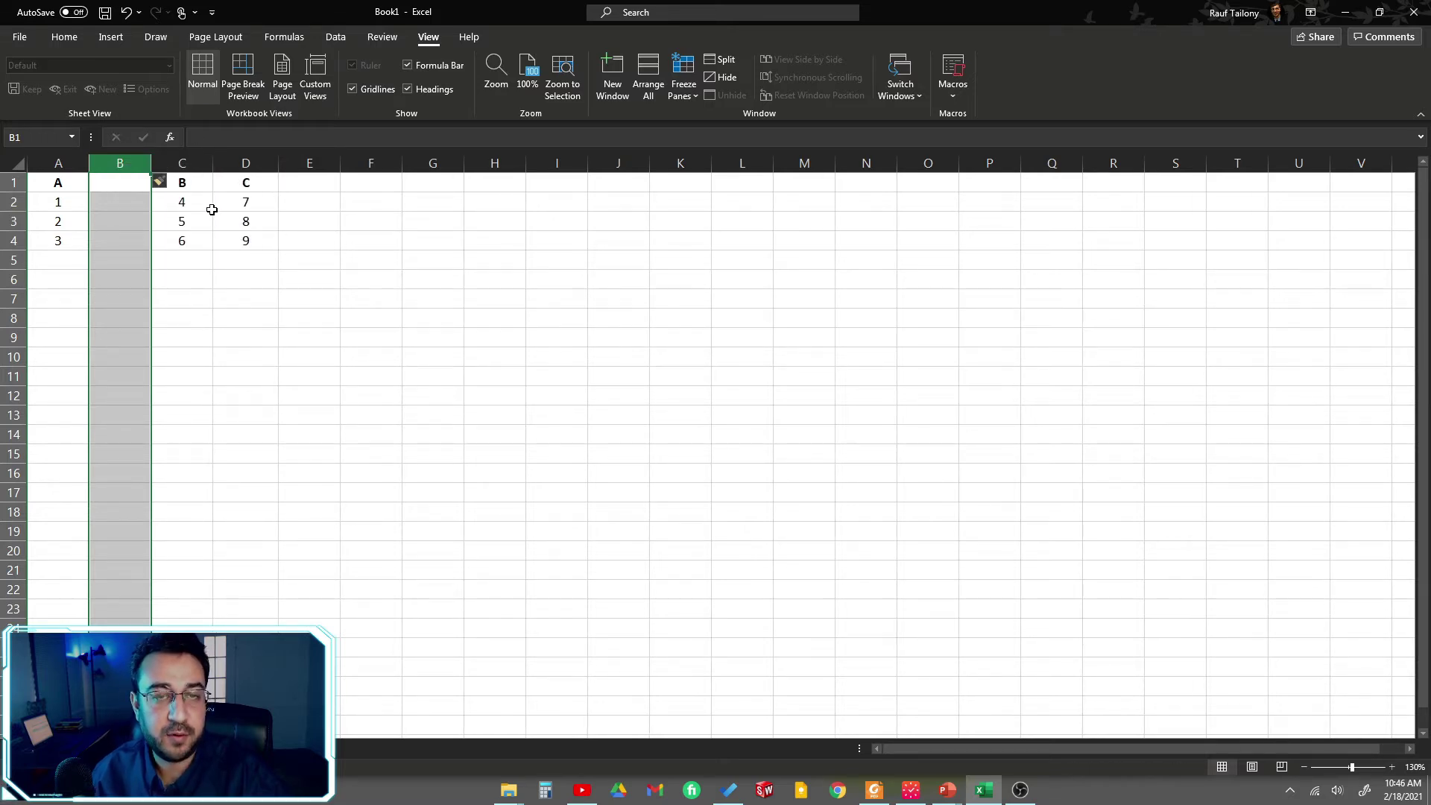
Step: Examine the blank column B and compare its cells with the filled columns A and C beside it
click(200, 261)
drag(59, 187, 224, 243)
click(103, 186)
click(69, 186)
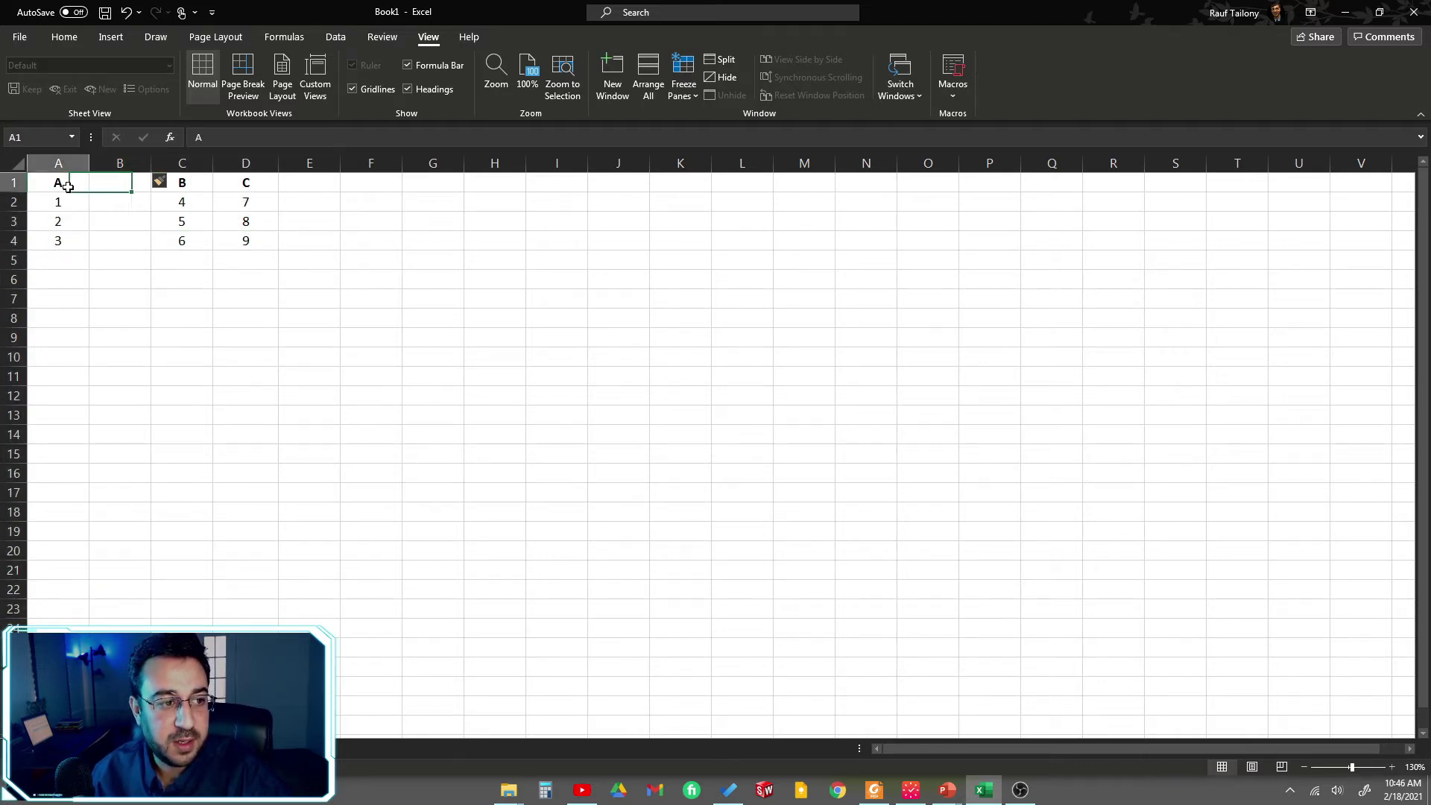
click(190, 183)
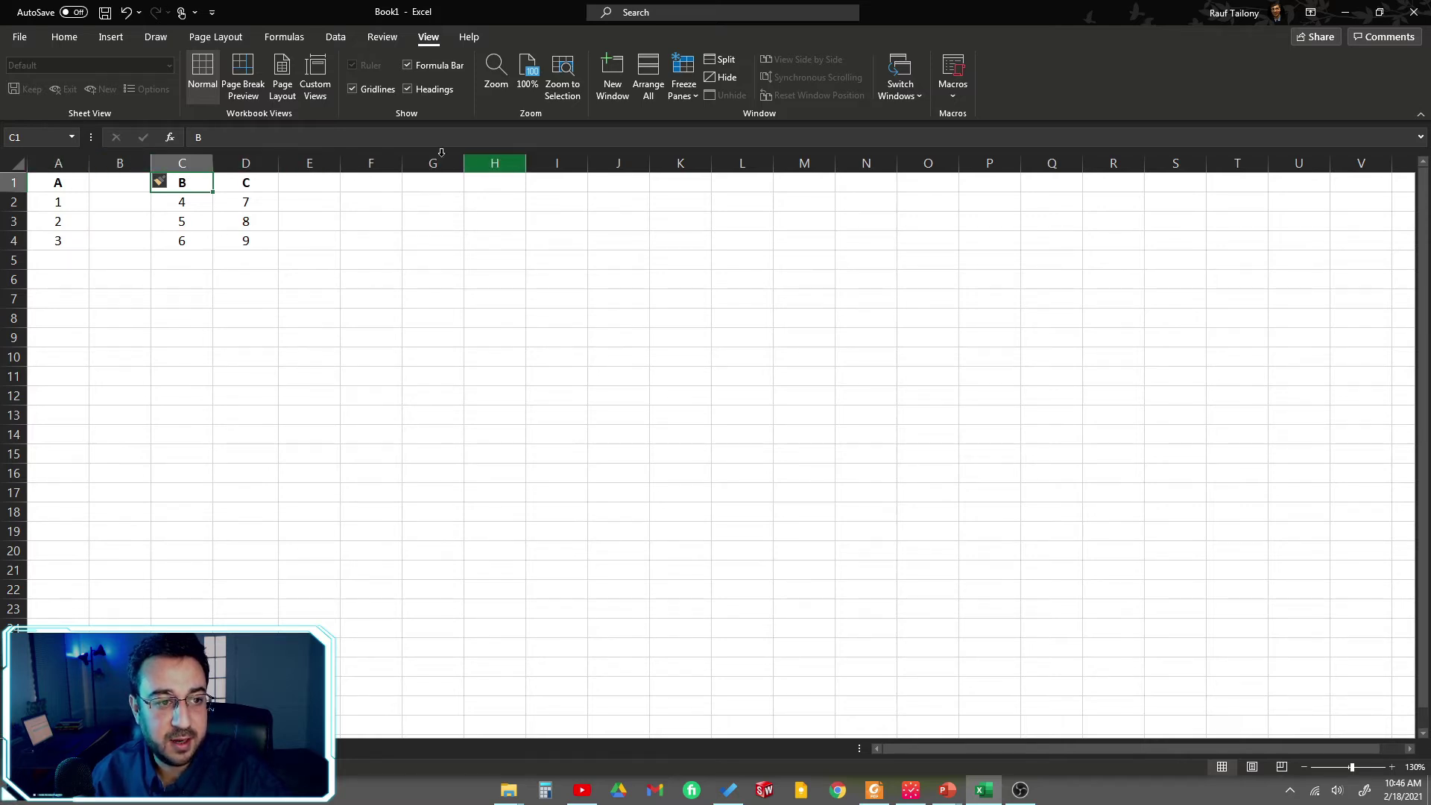
click(120, 162)
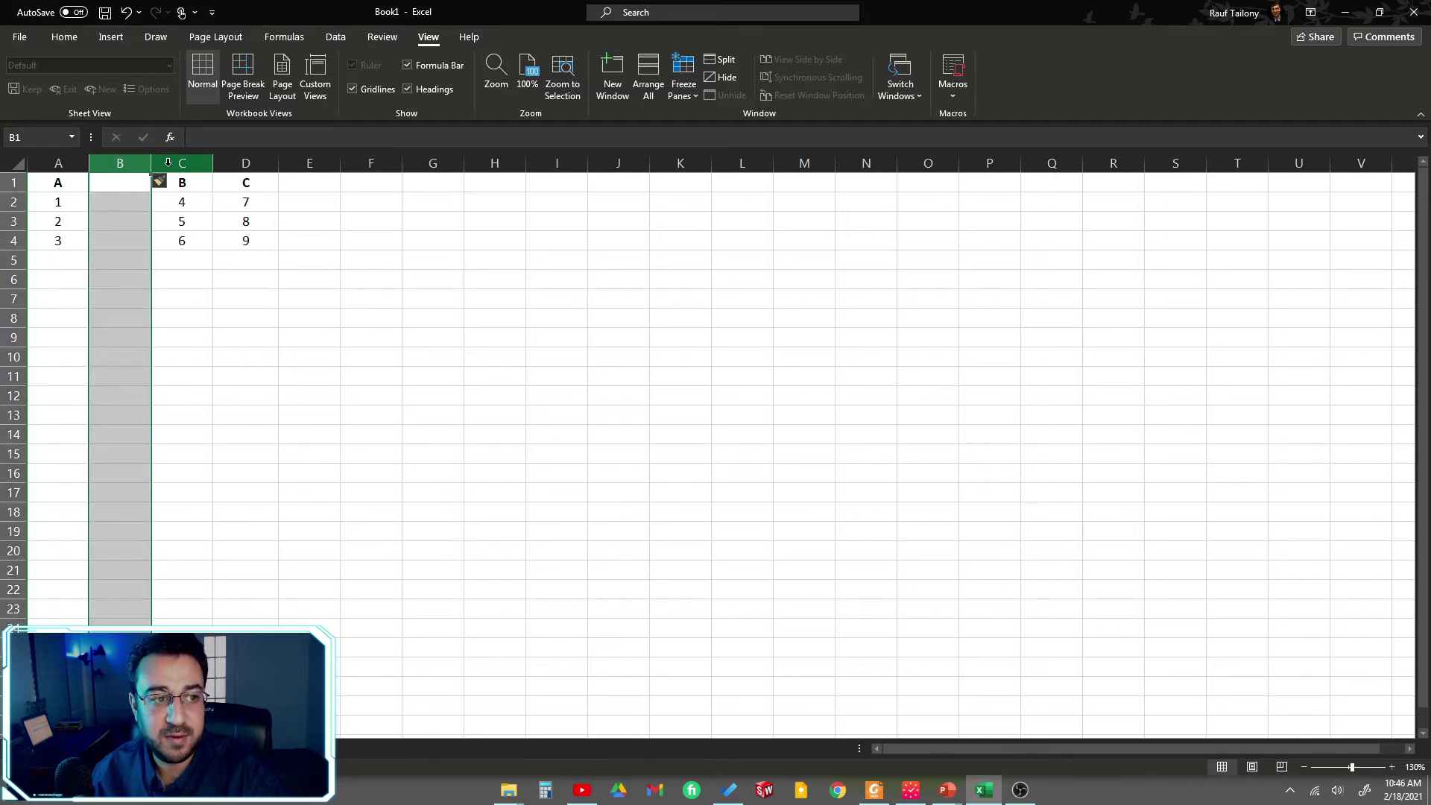
click(168, 162)
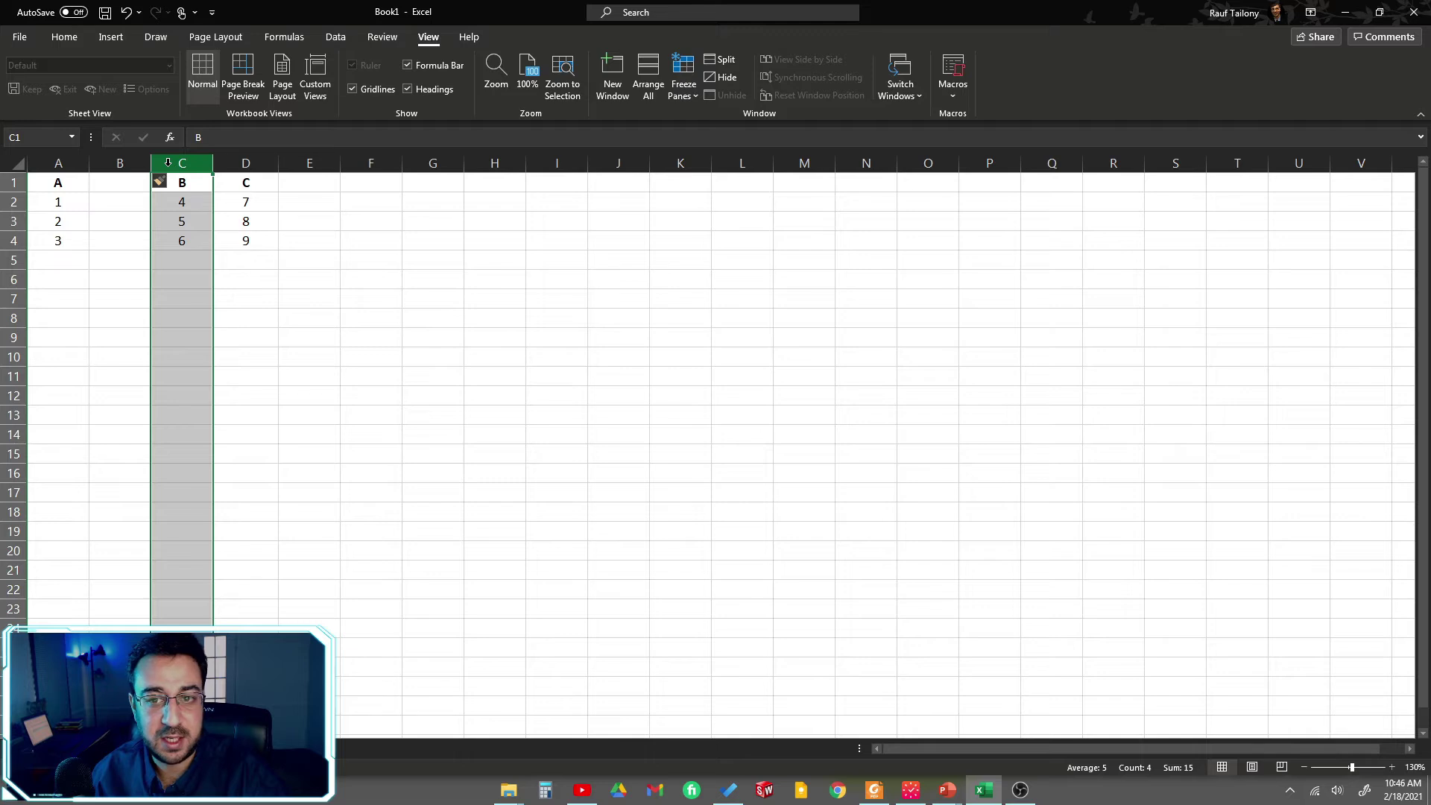
click(387, 182)
click(253, 297)
click(97, 188)
drag(97, 192, 105, 233)
drag(64, 191, 64, 238)
drag(184, 181, 192, 240)
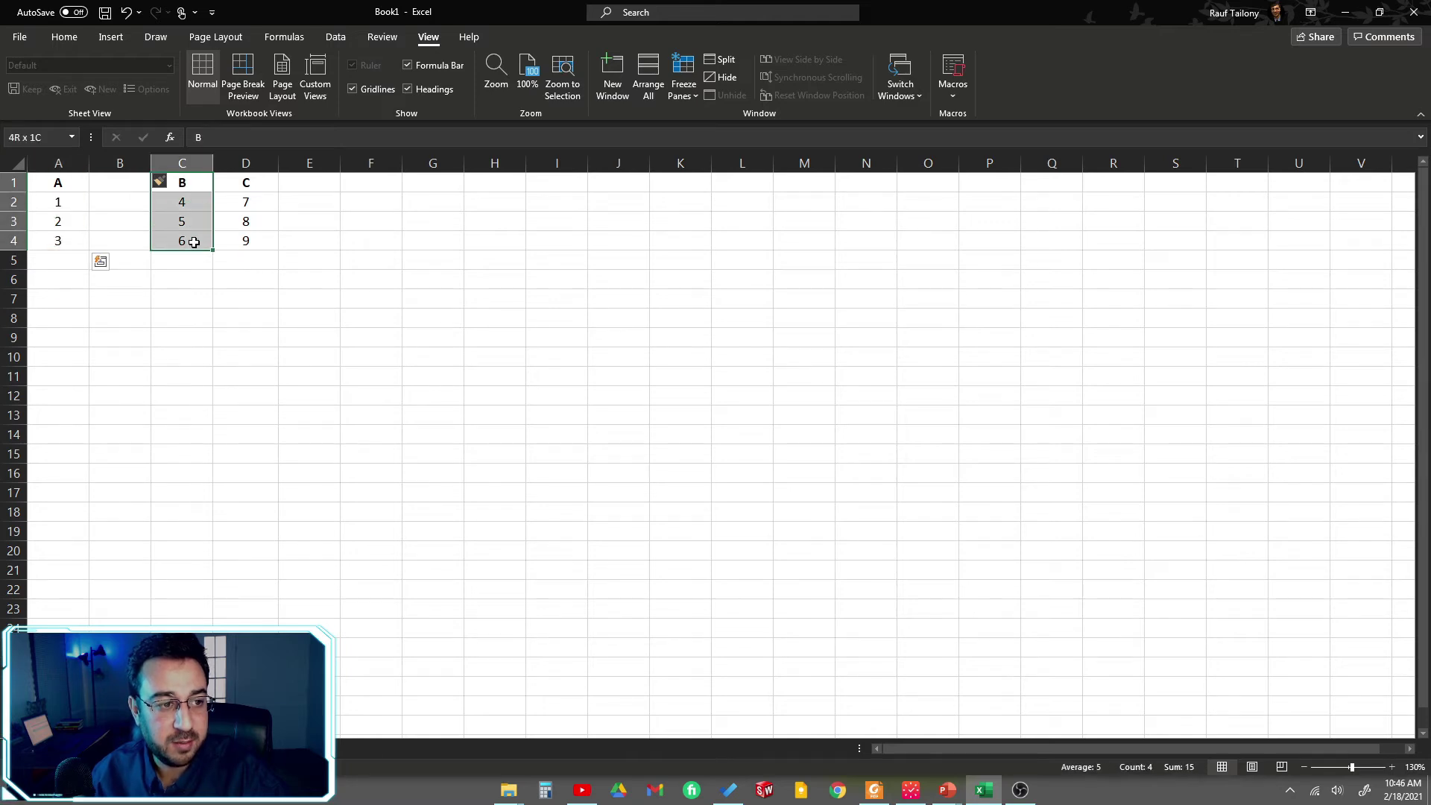
drag(113, 187, 119, 228)
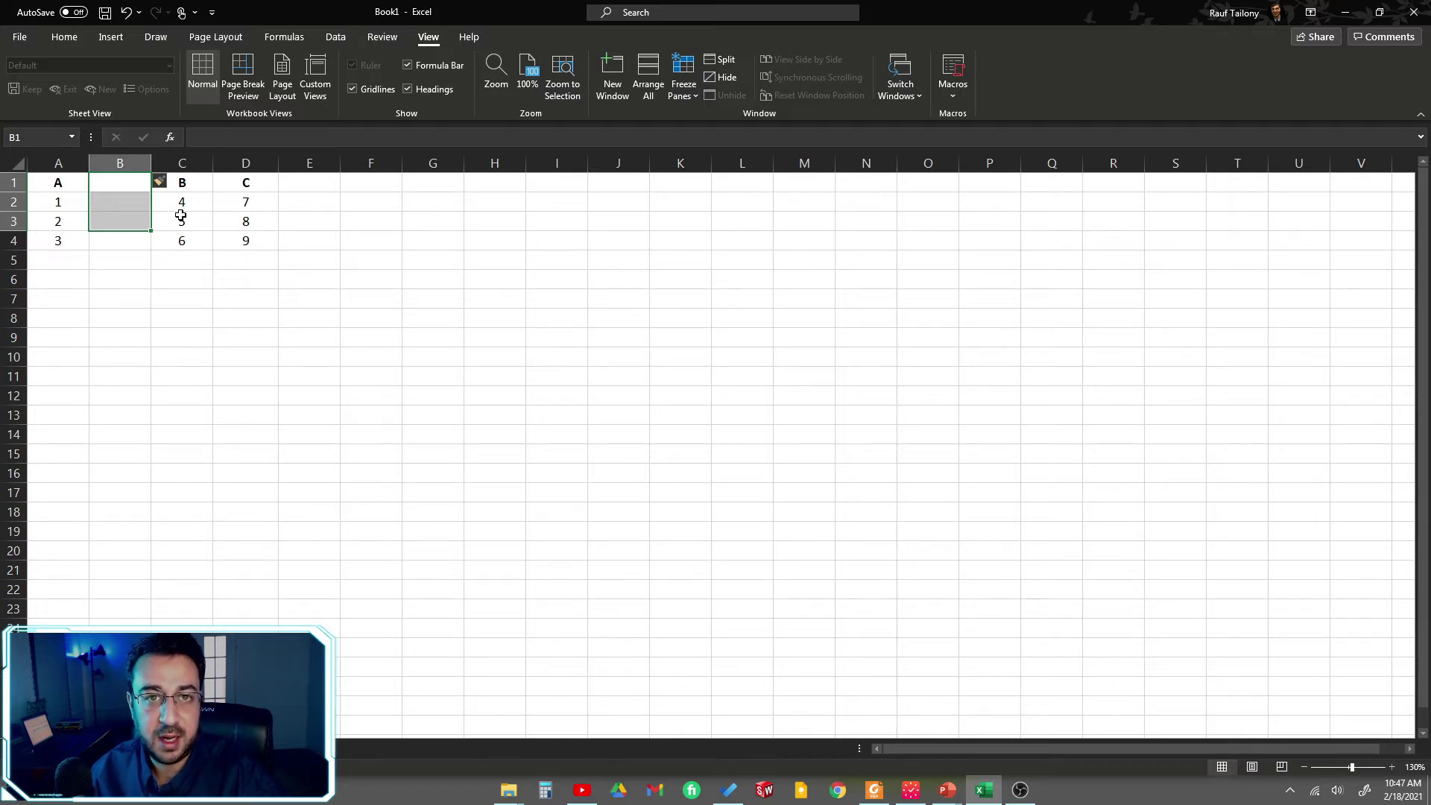
Step: Insert a blank row between the header row 1 and the first data row of the table
click(13, 201)
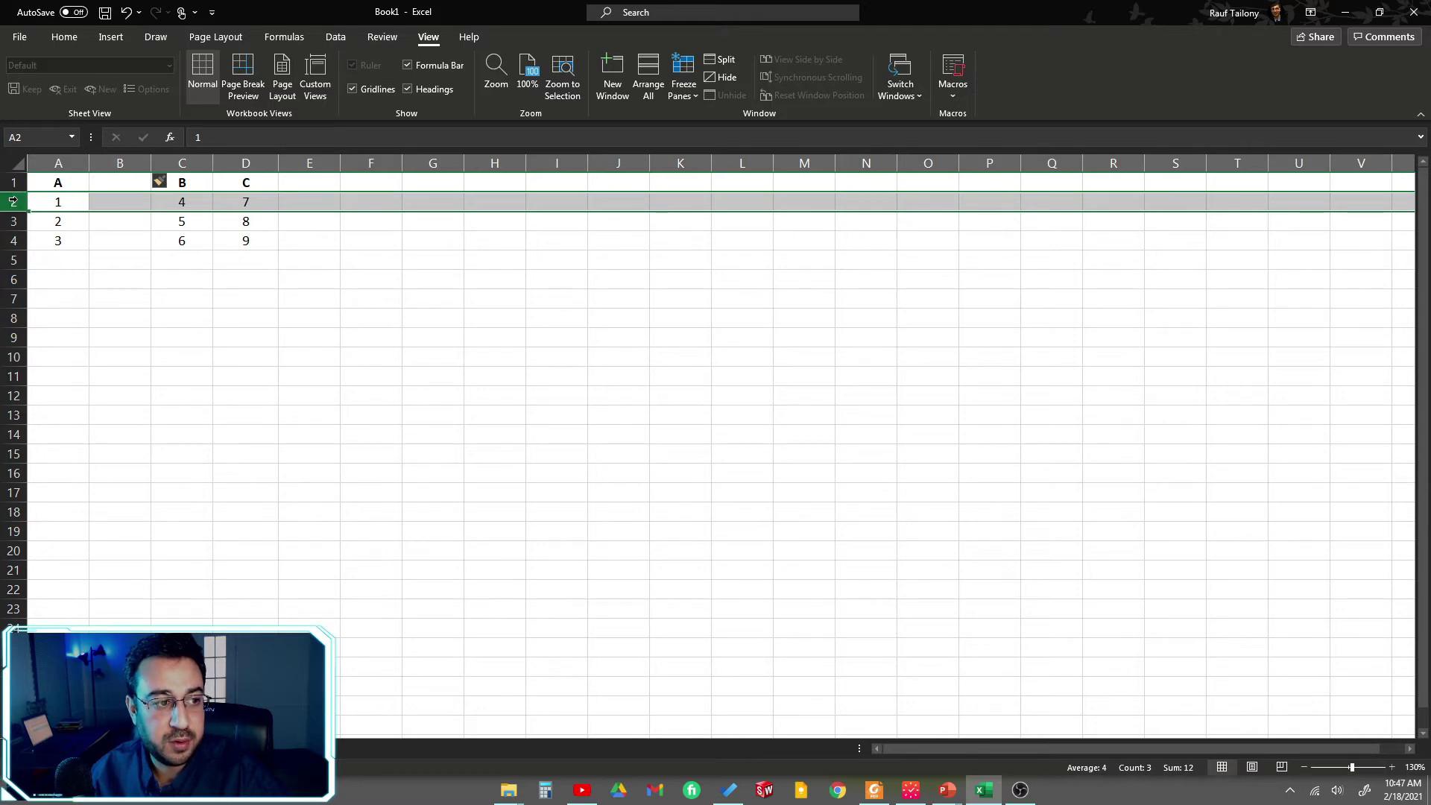
click(13, 182)
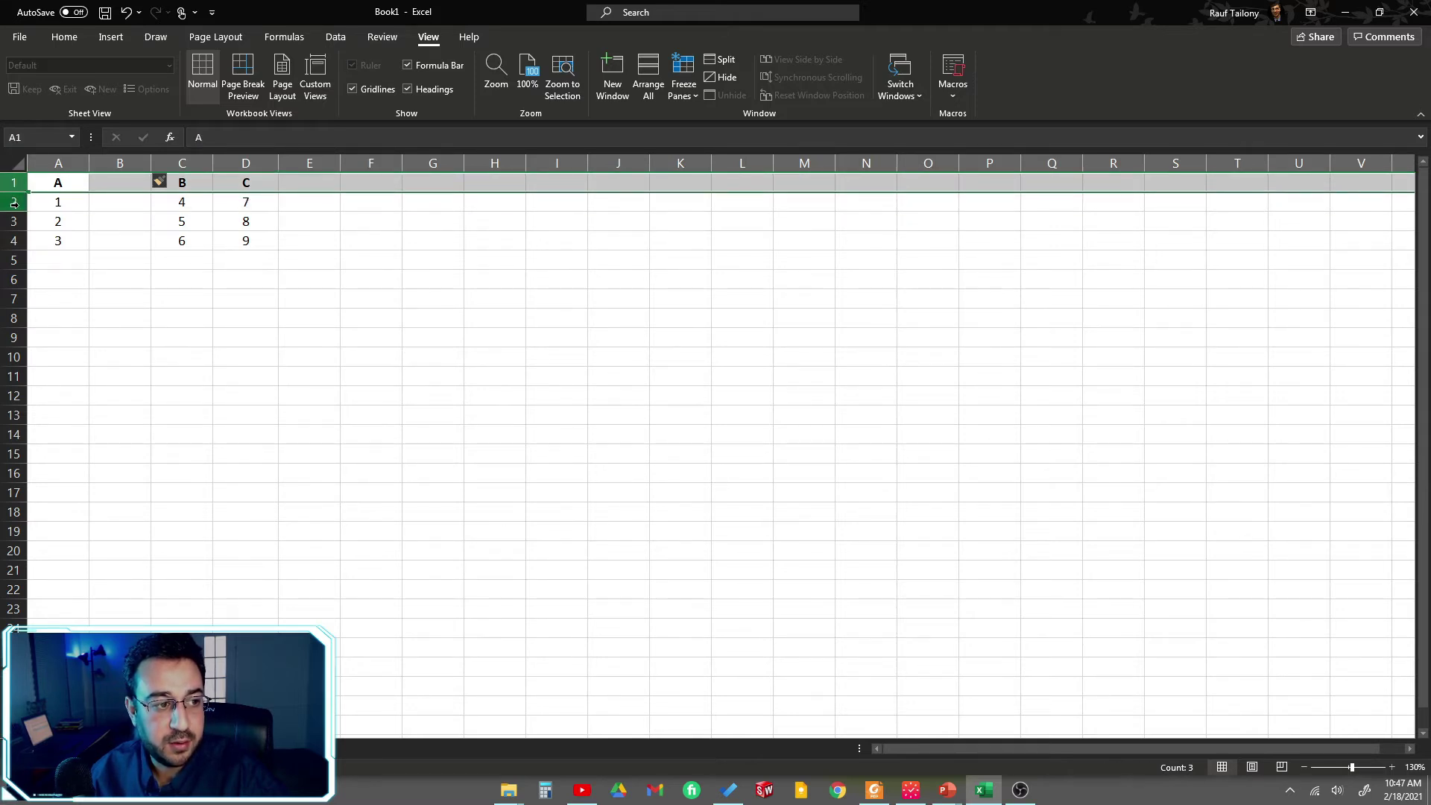
right_click(15, 209)
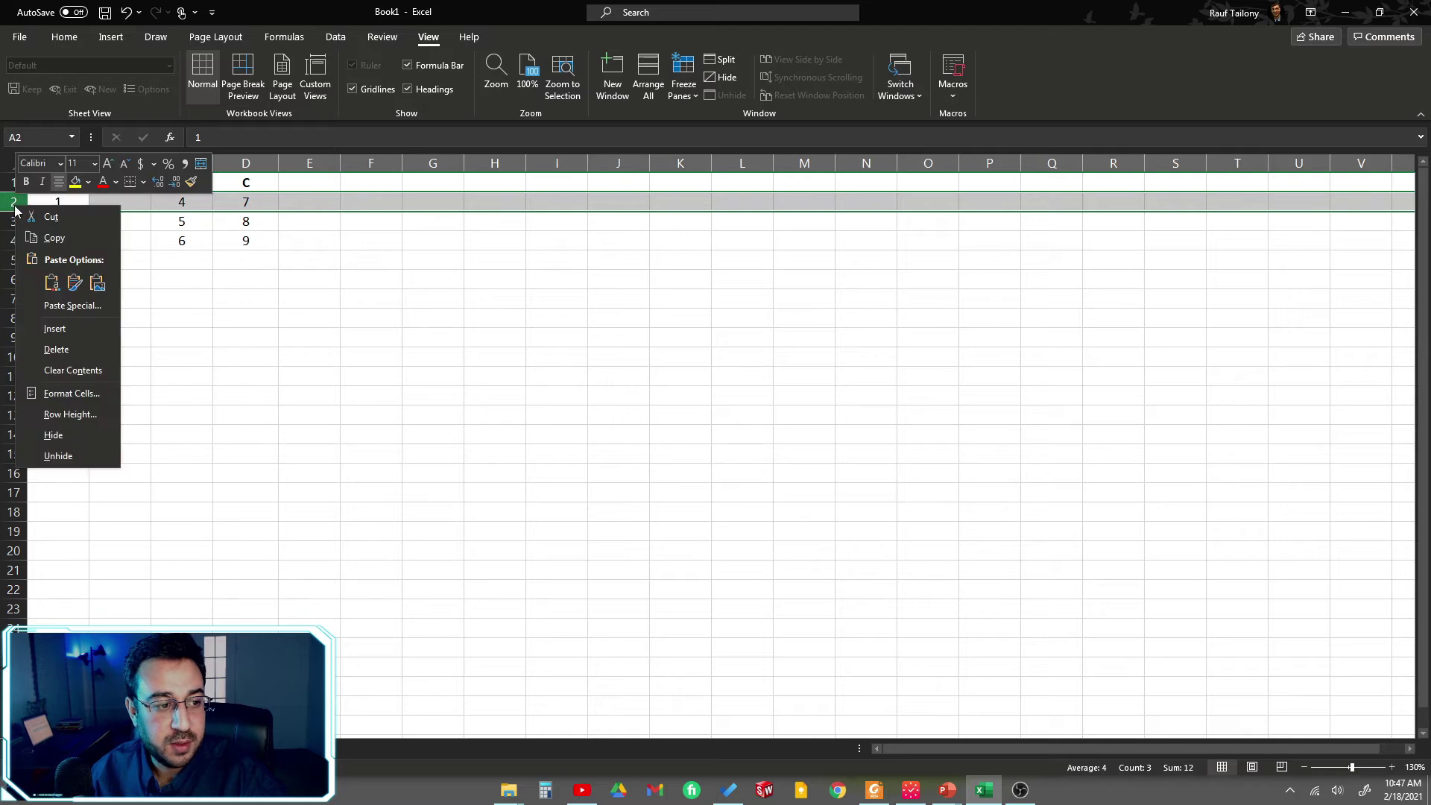
click(55, 328)
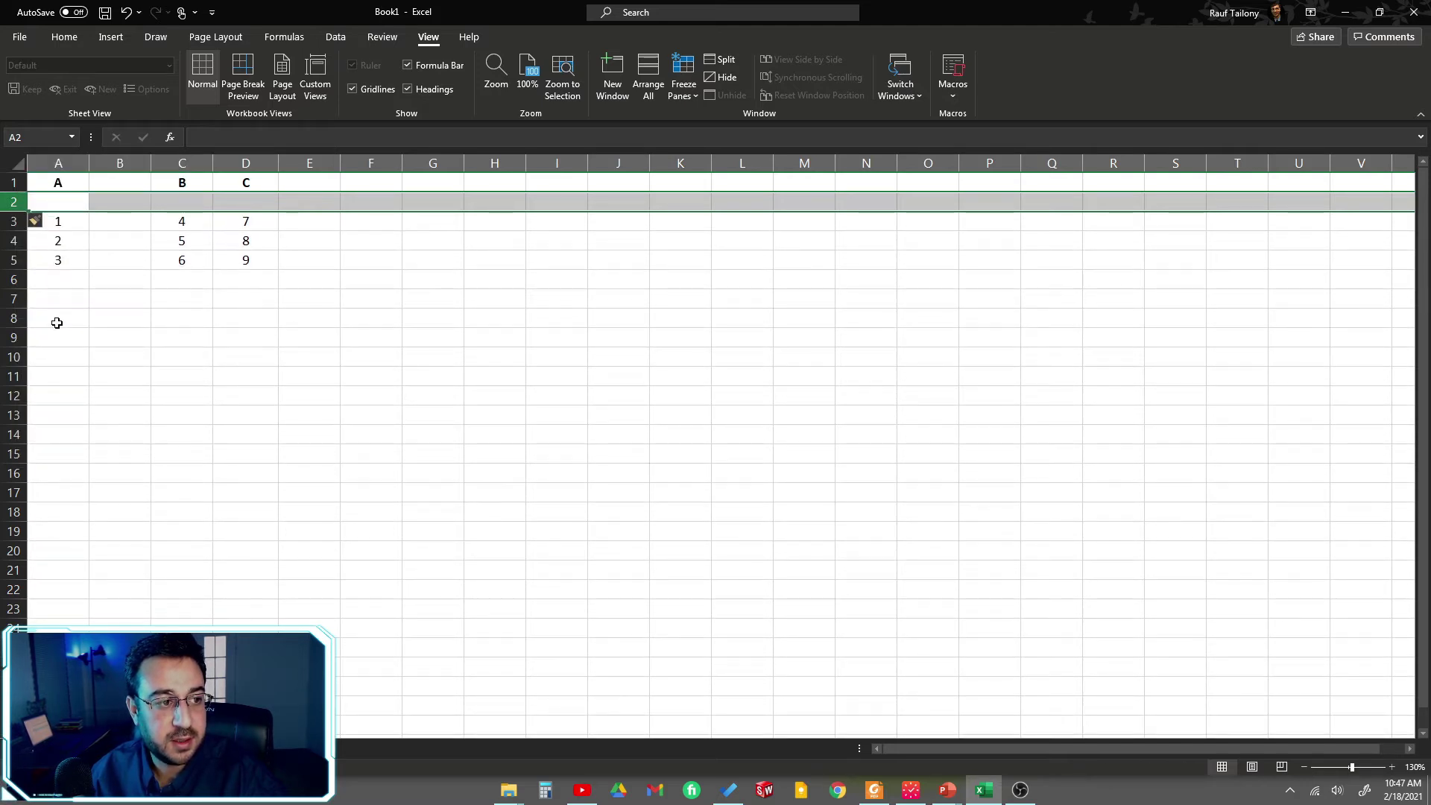
Step: Examine the blank row 2 and its position between the header row and the first data row
click(52, 199)
key(Right)
key(Right)
key(Right)
key(Right)
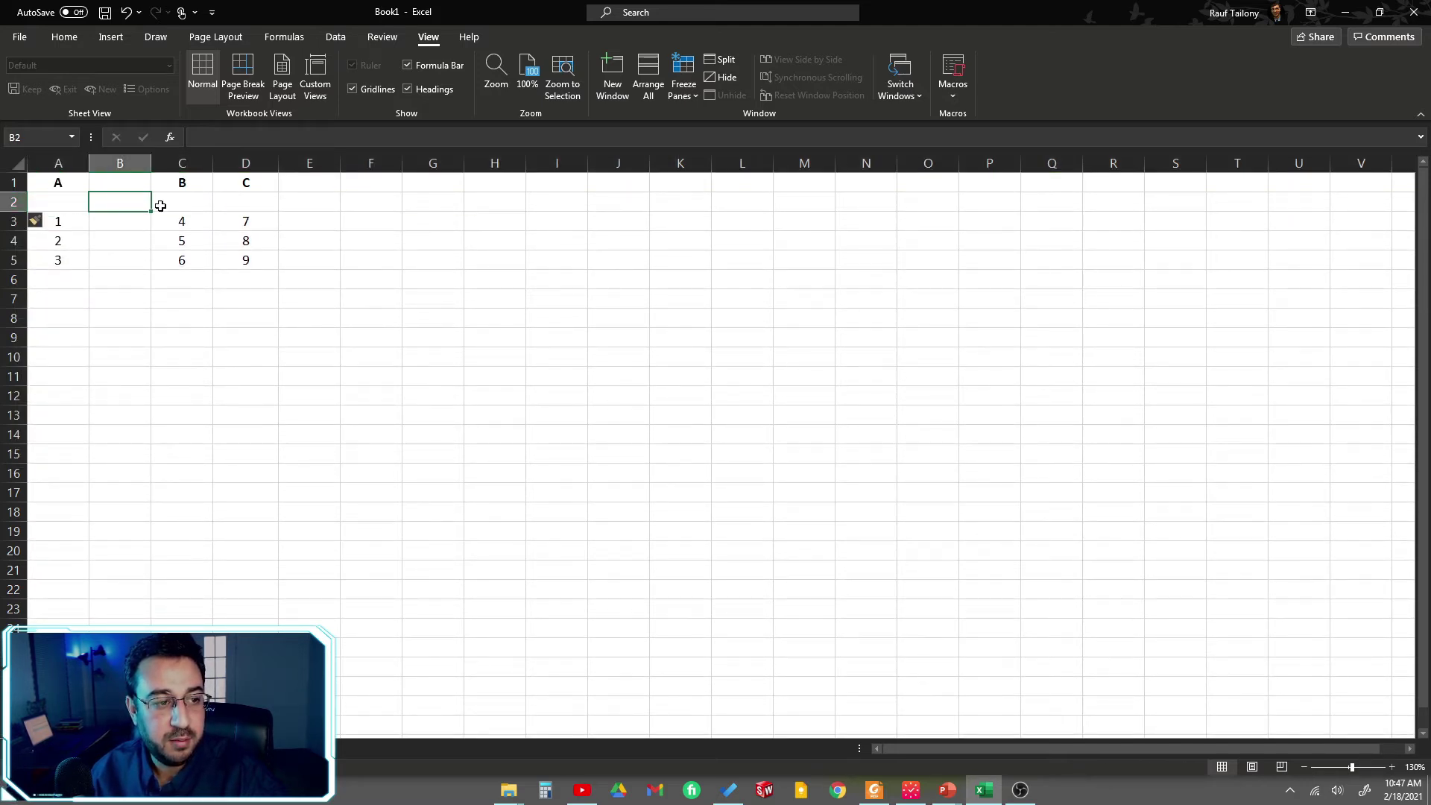
click(13, 182)
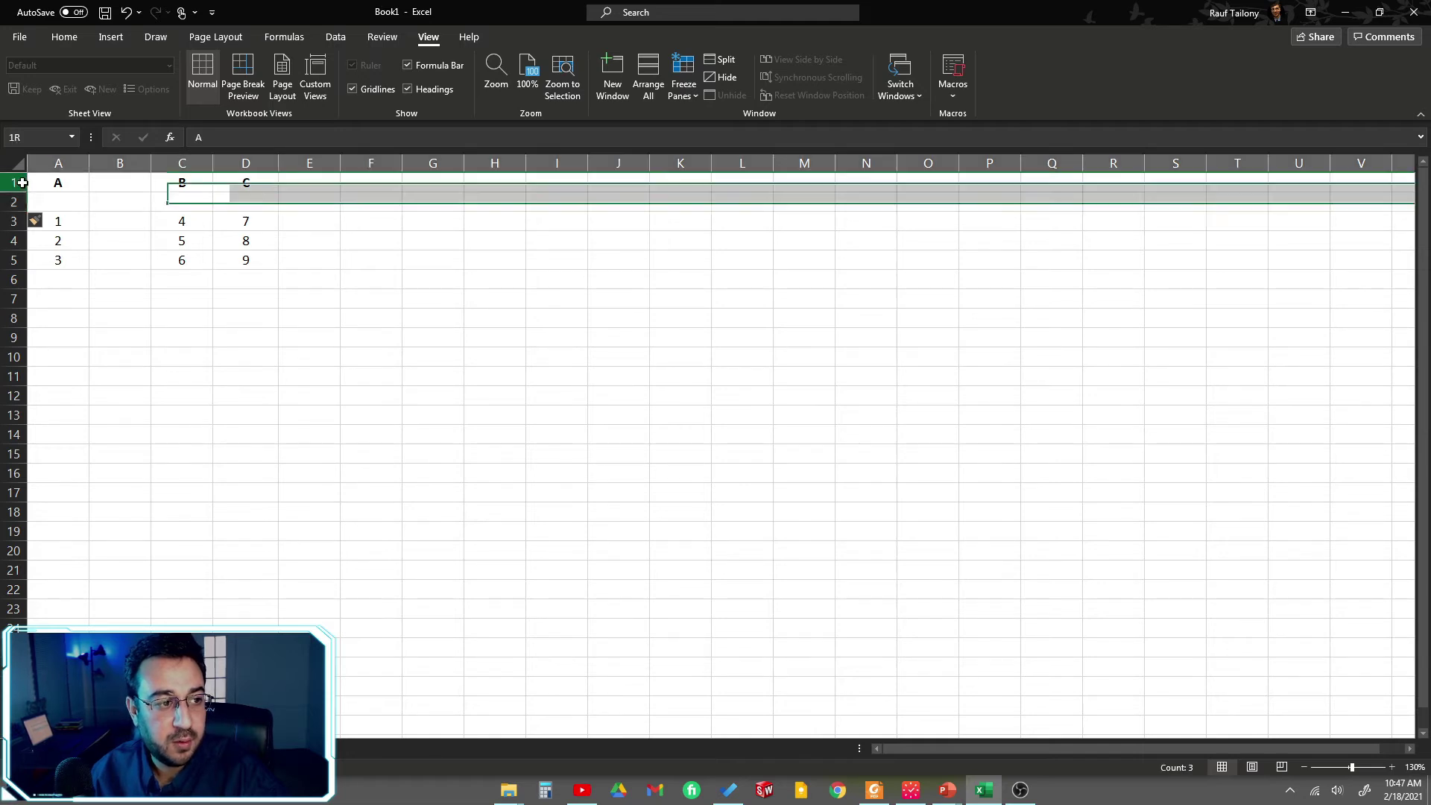
click(12, 222)
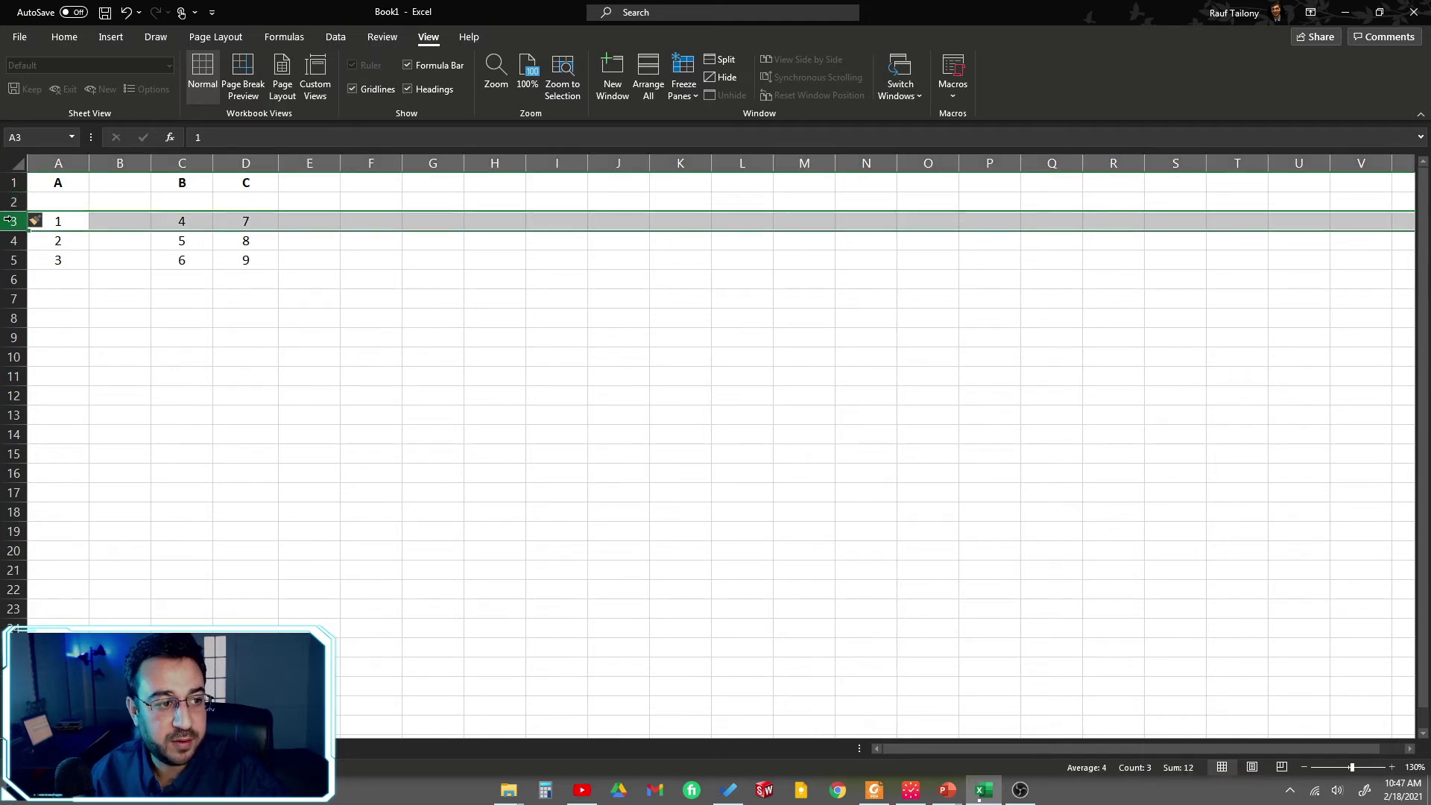
click(59, 185)
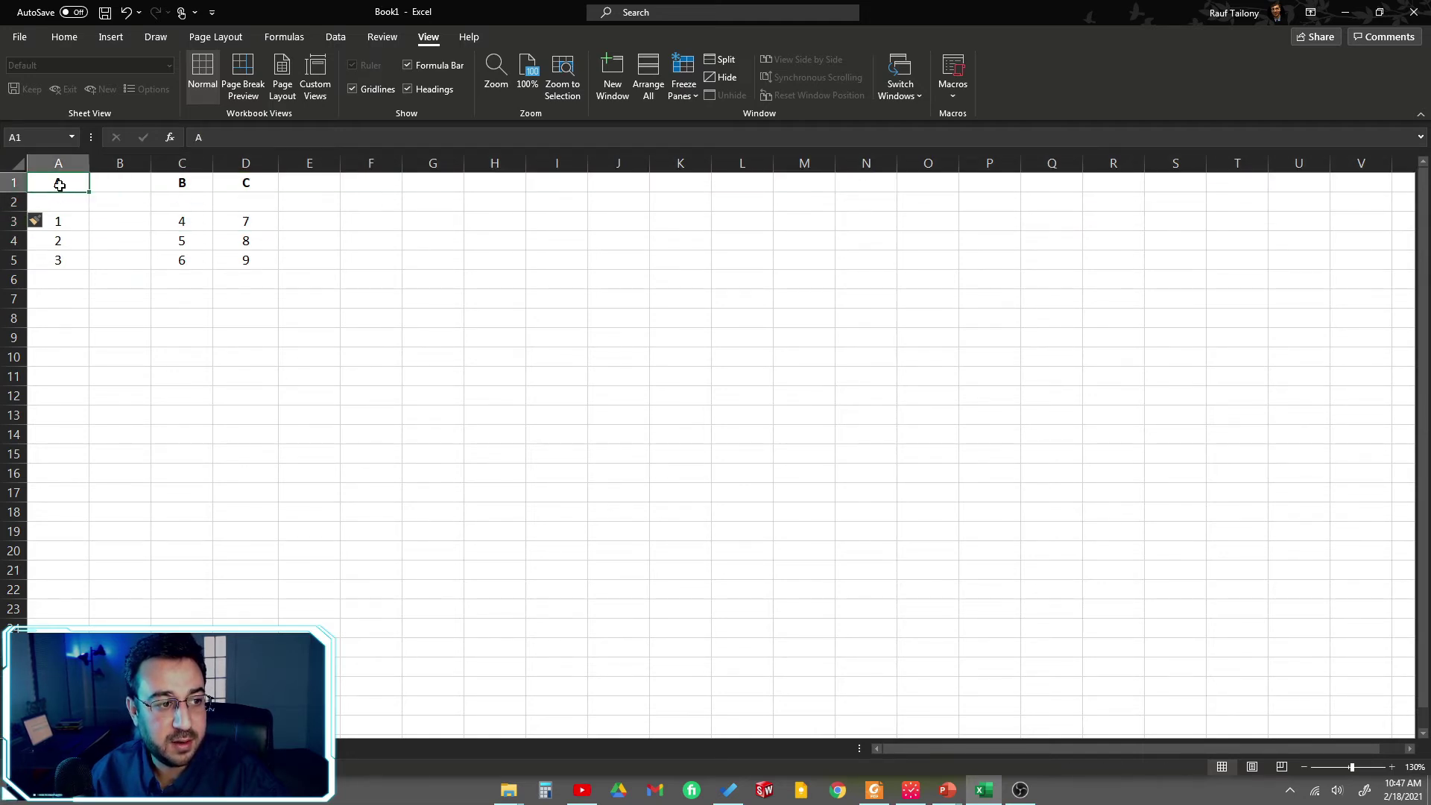
click(64, 223)
click(68, 189)
click(79, 233)
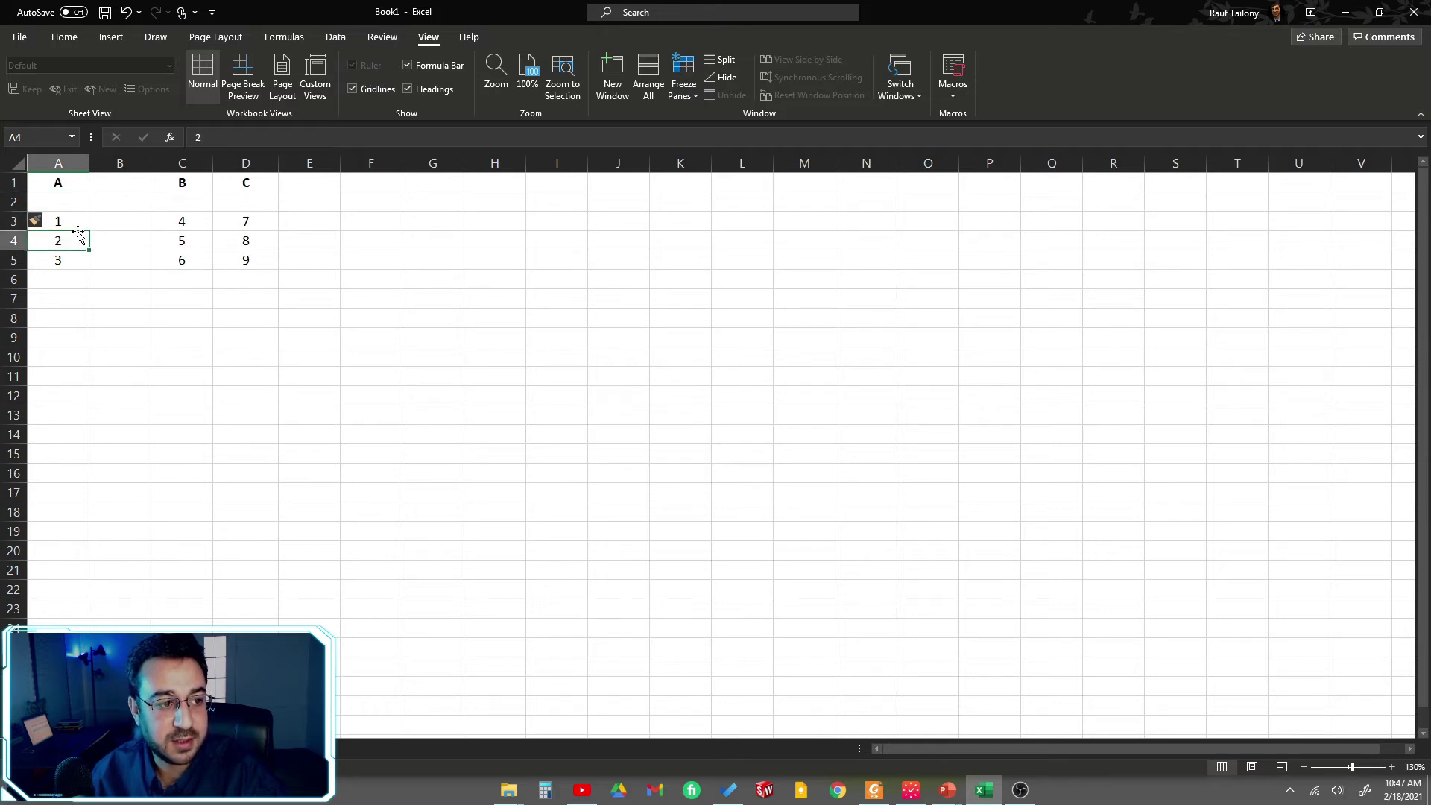
click(165, 224)
drag(73, 205, 298, 216)
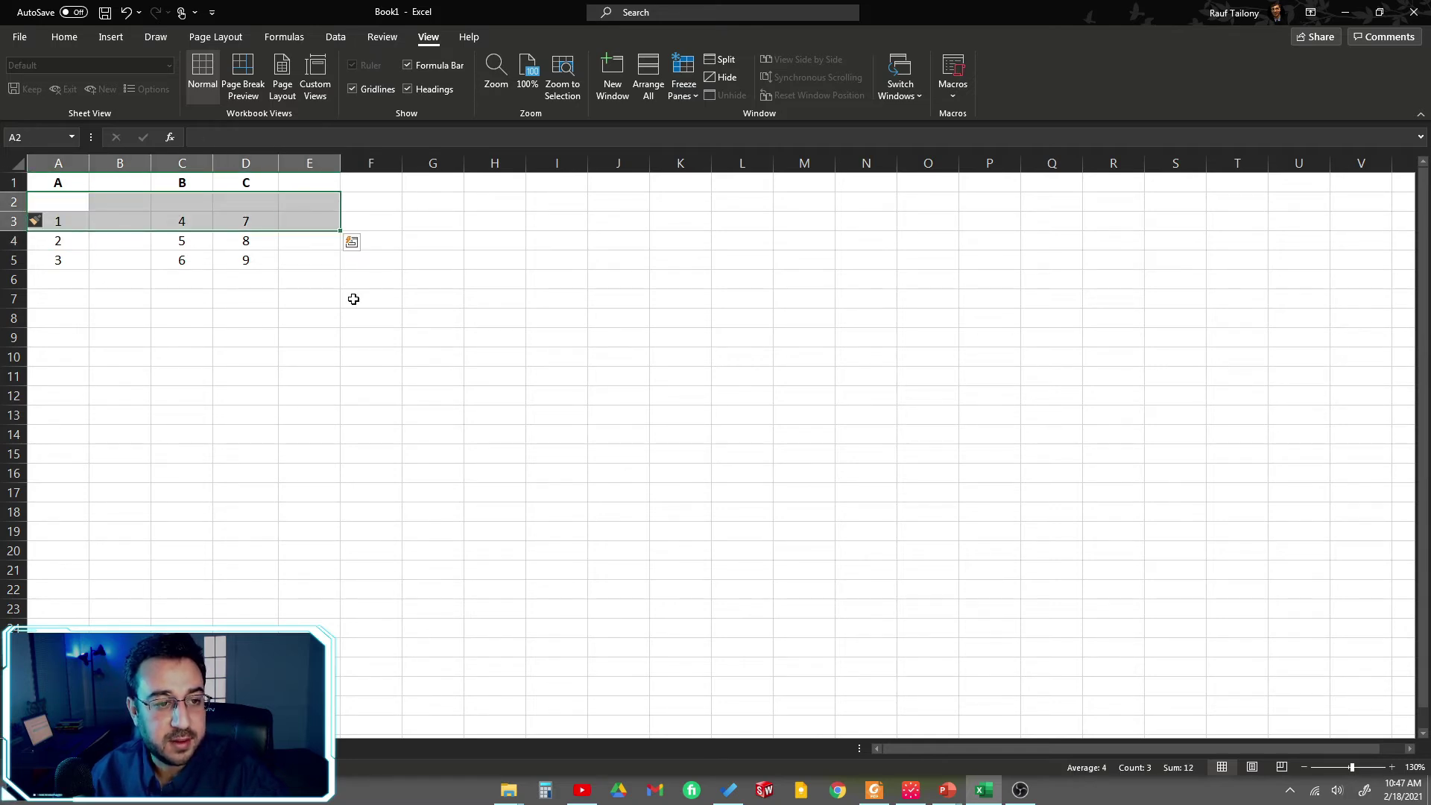
Step: Undo the row and column insertions and clear the selection
key(ctrl+z)
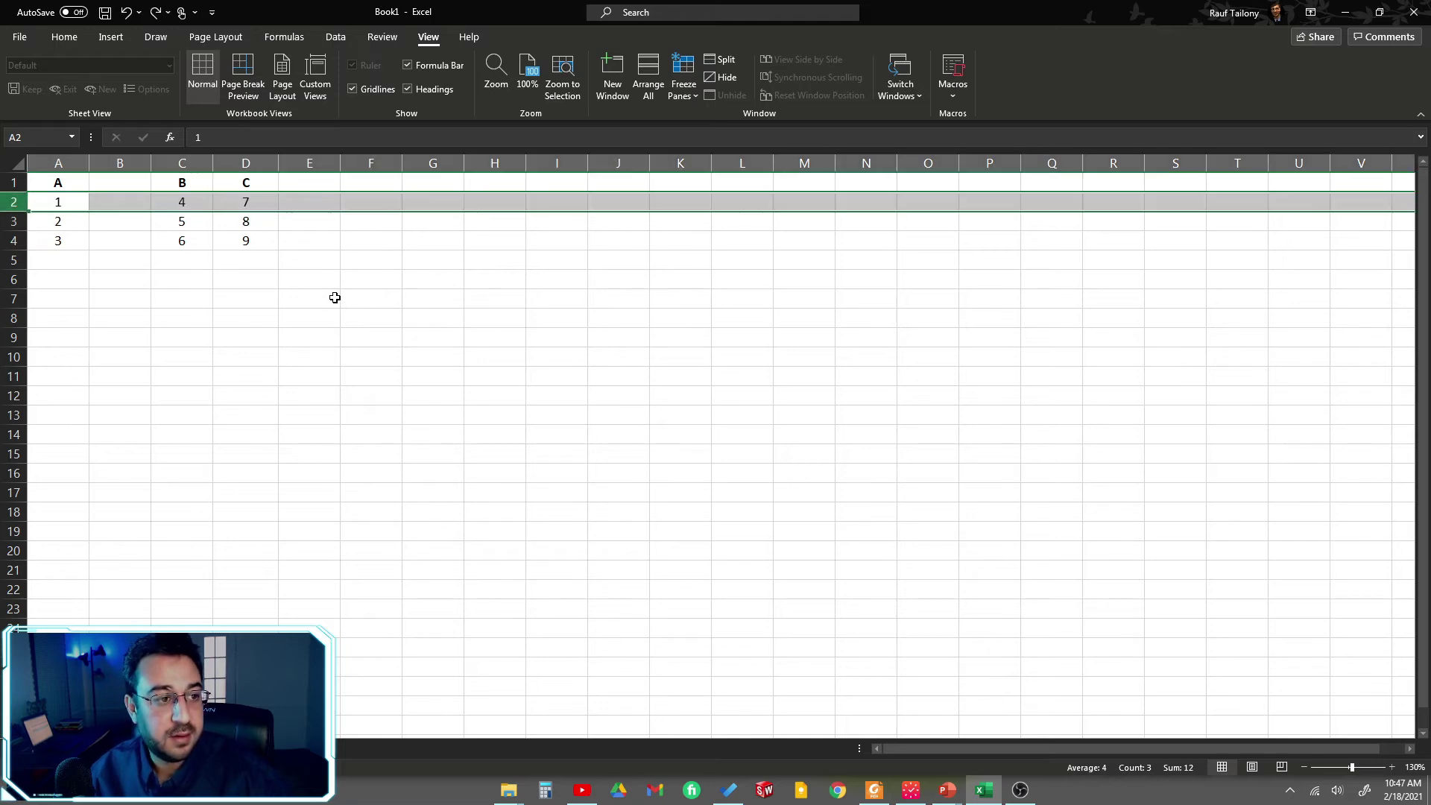
key(ctrl+z)
click(334, 297)
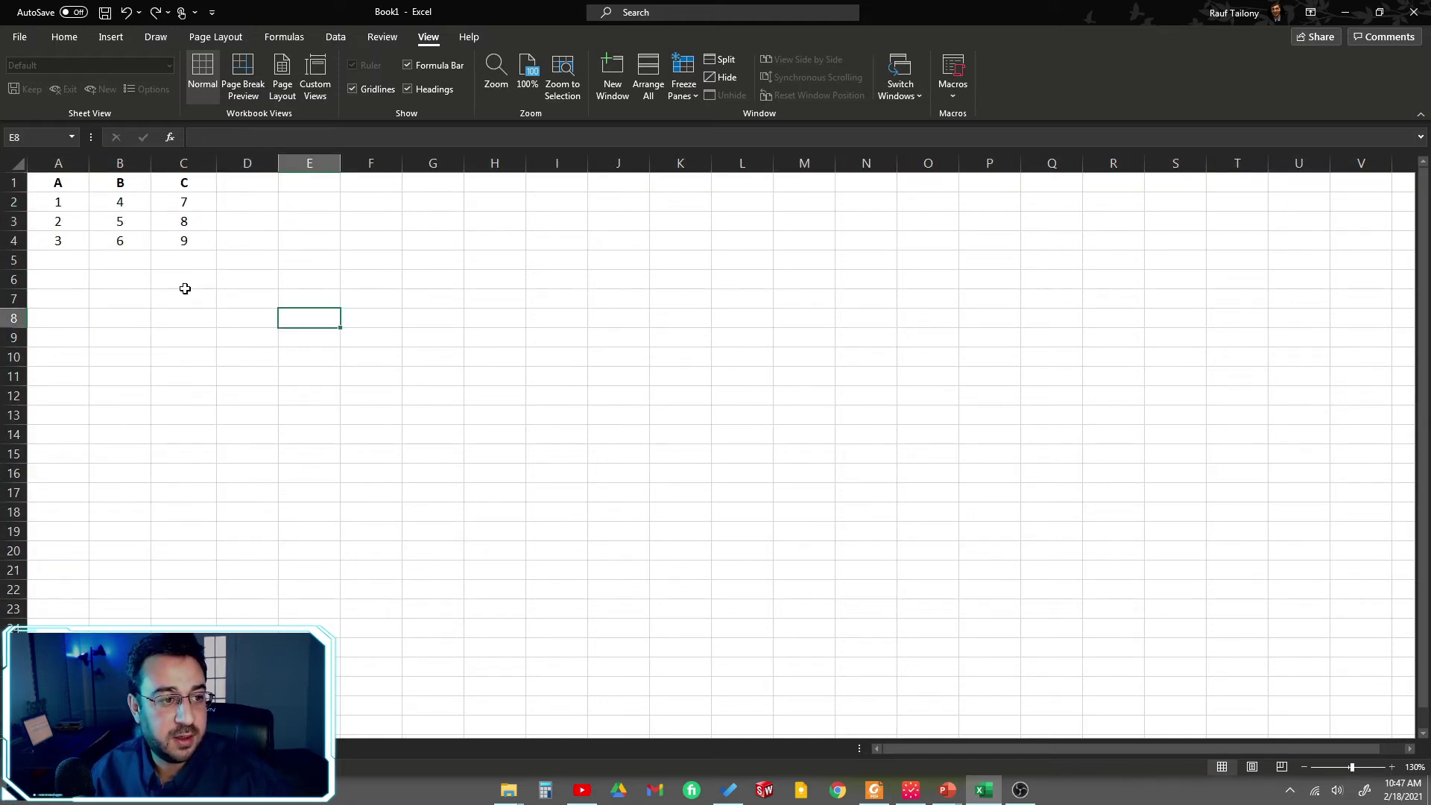
Step: Insert a blank column to the left of column B, which holds 4, 5 and 6
click(118, 162)
right_click(118, 163)
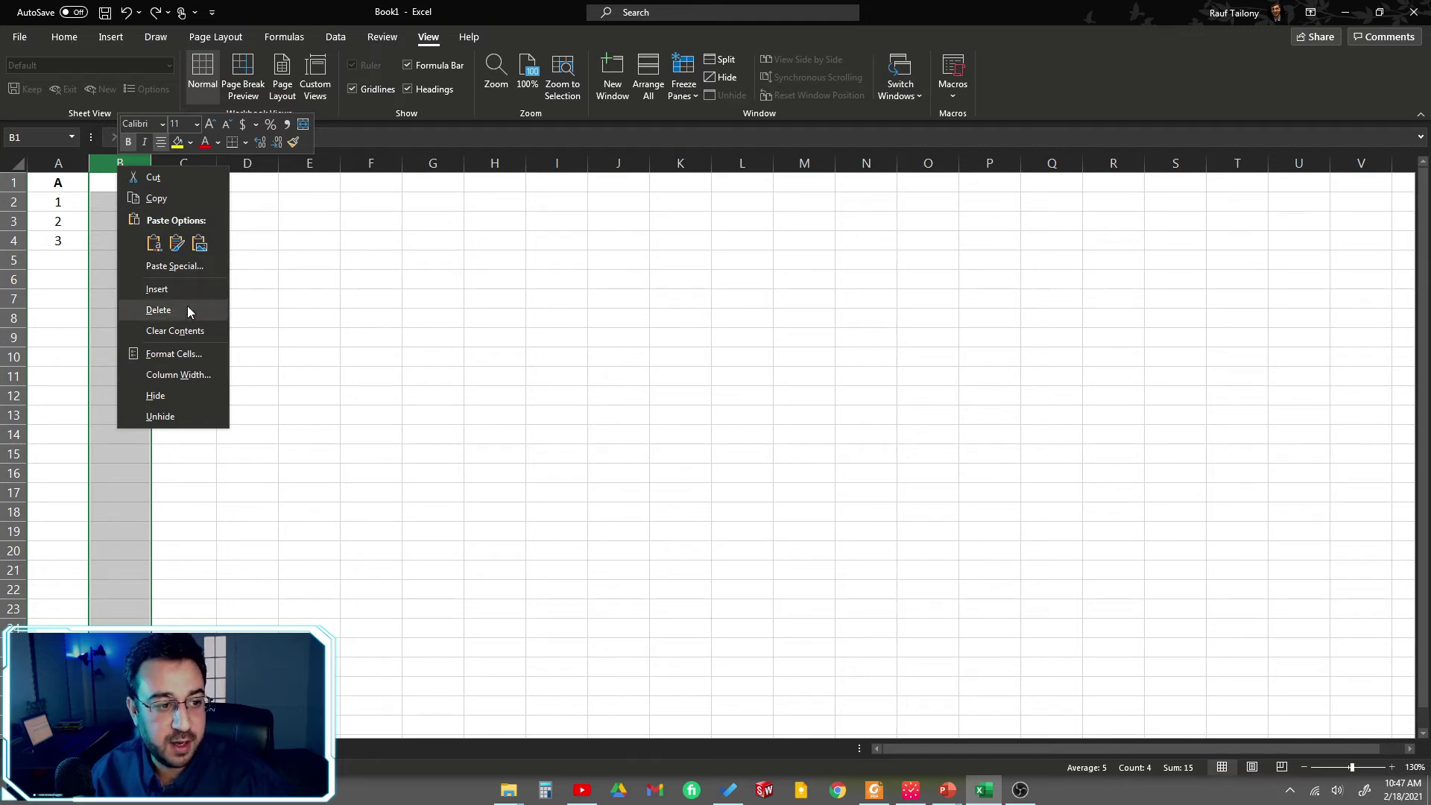
click(172, 289)
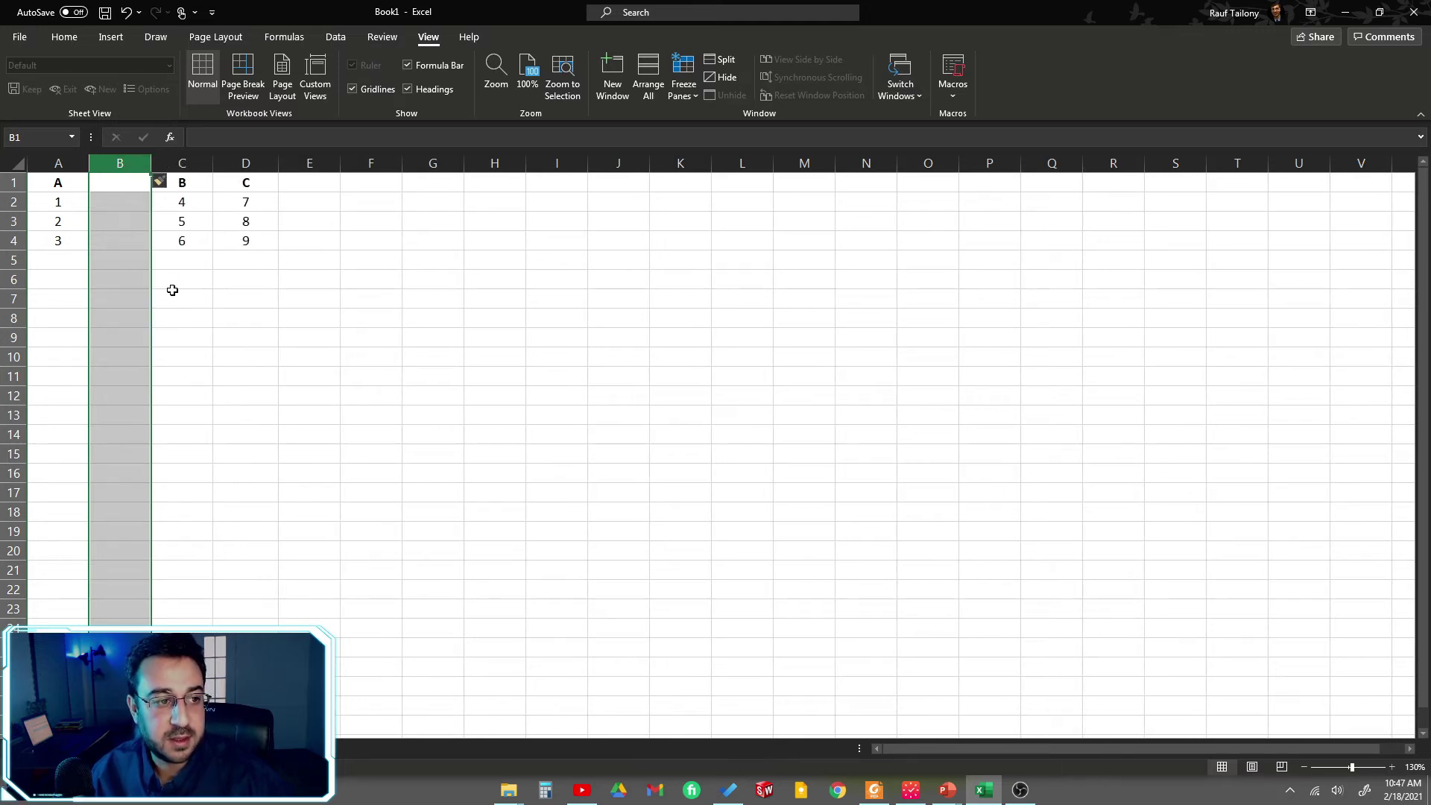
Step: Insert a blank row above row 3, between the first and second data rows
click(7, 221)
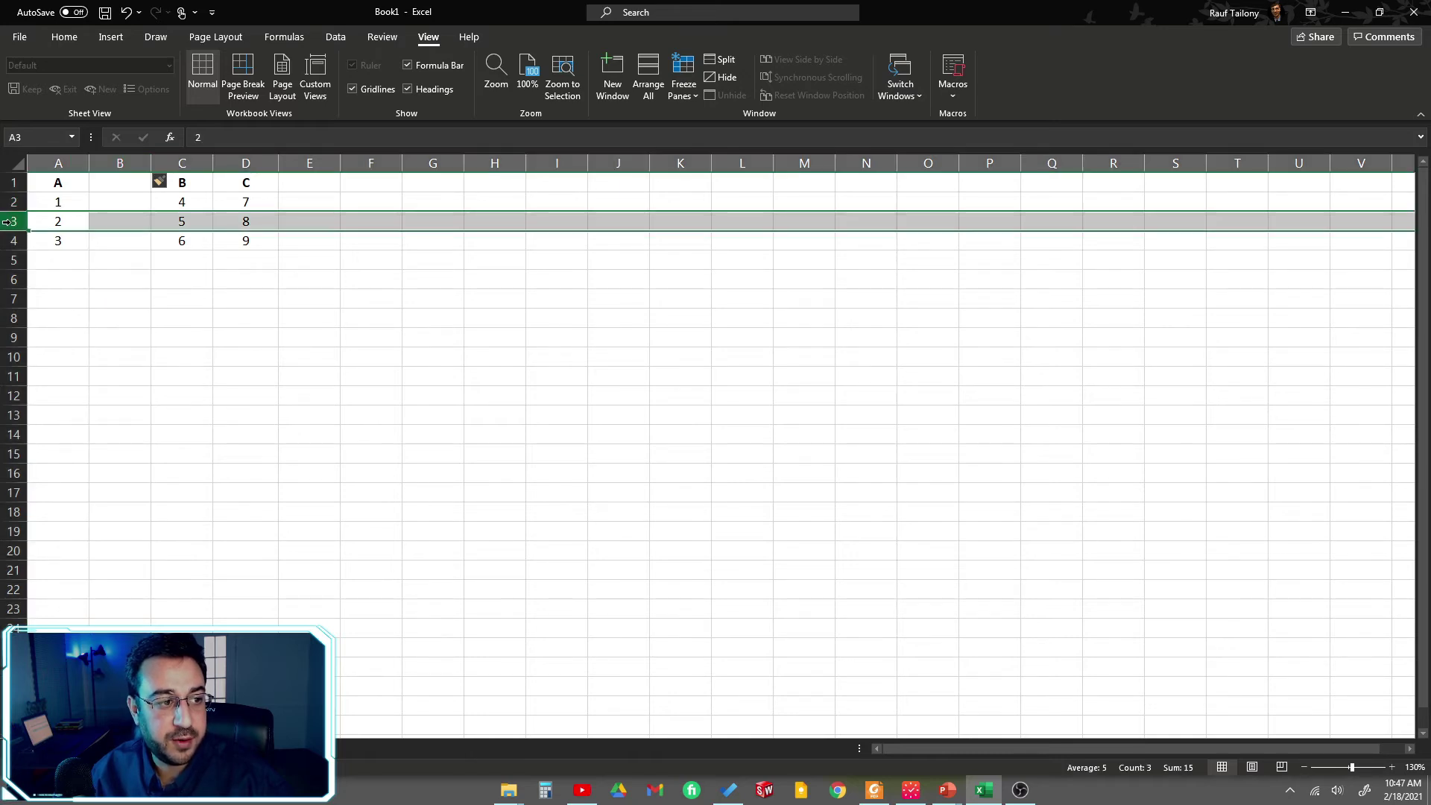
right_click(7, 222)
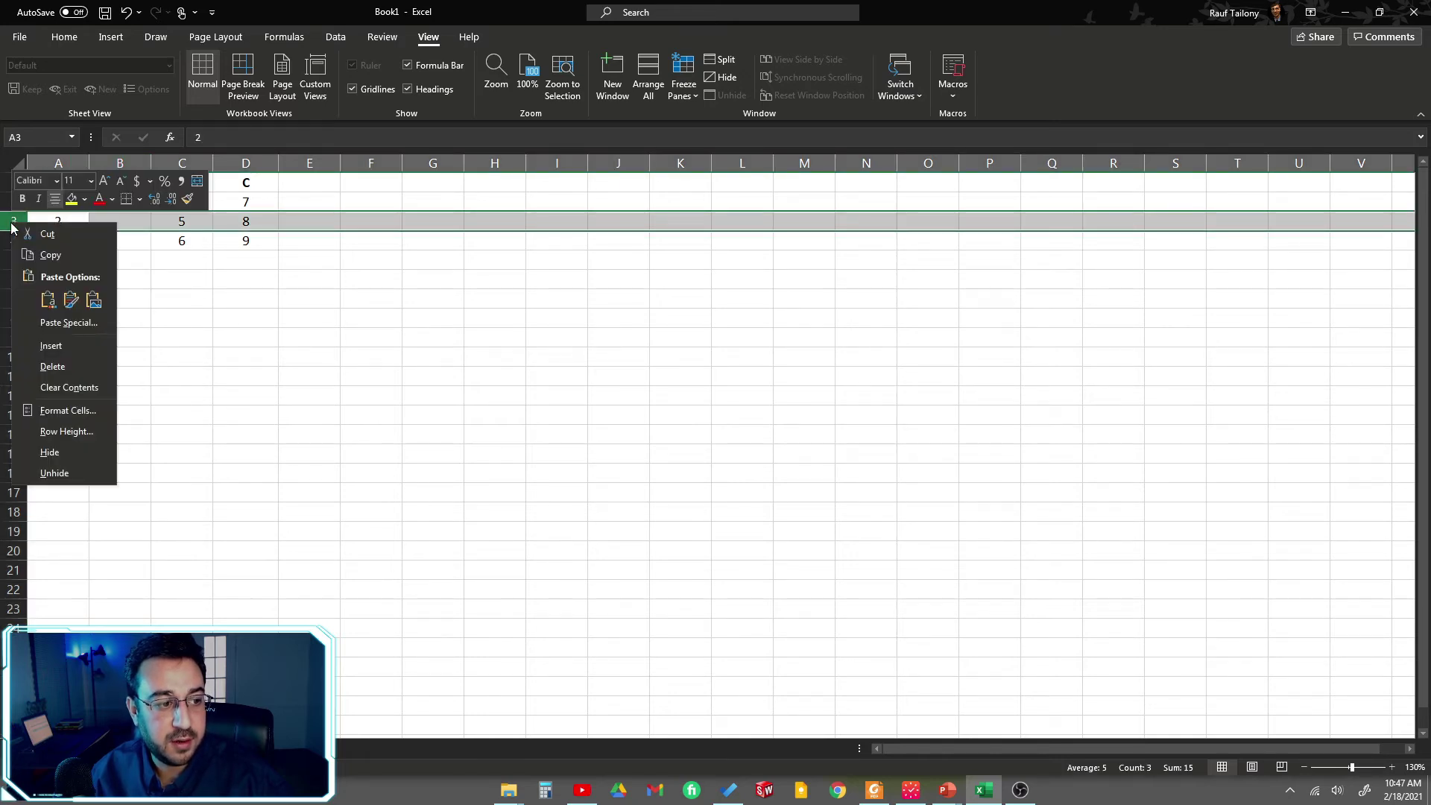
click(60, 346)
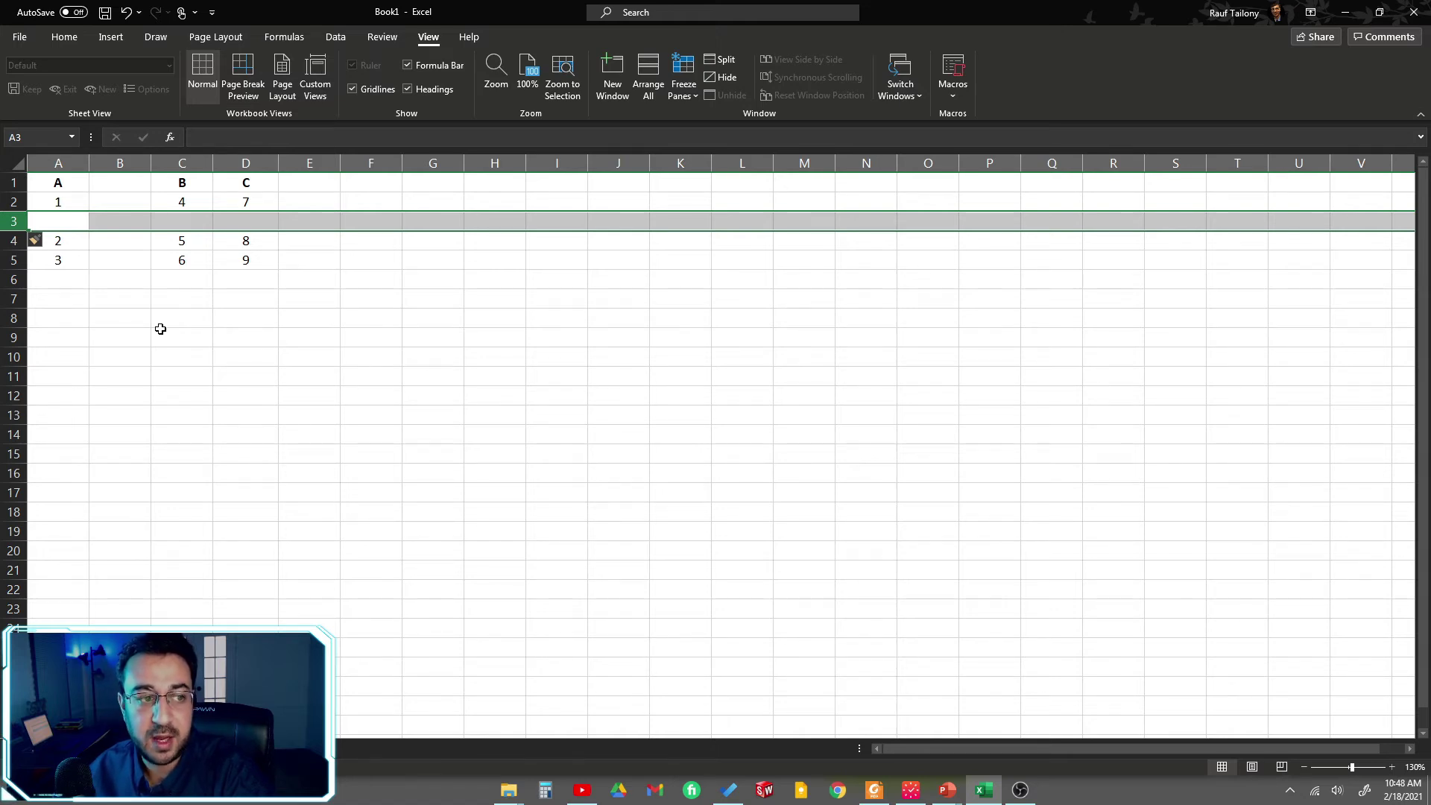
Step: Examine the blank row 3 between its neighbouring data rows and the blank column B across the table's height
click(12, 240)
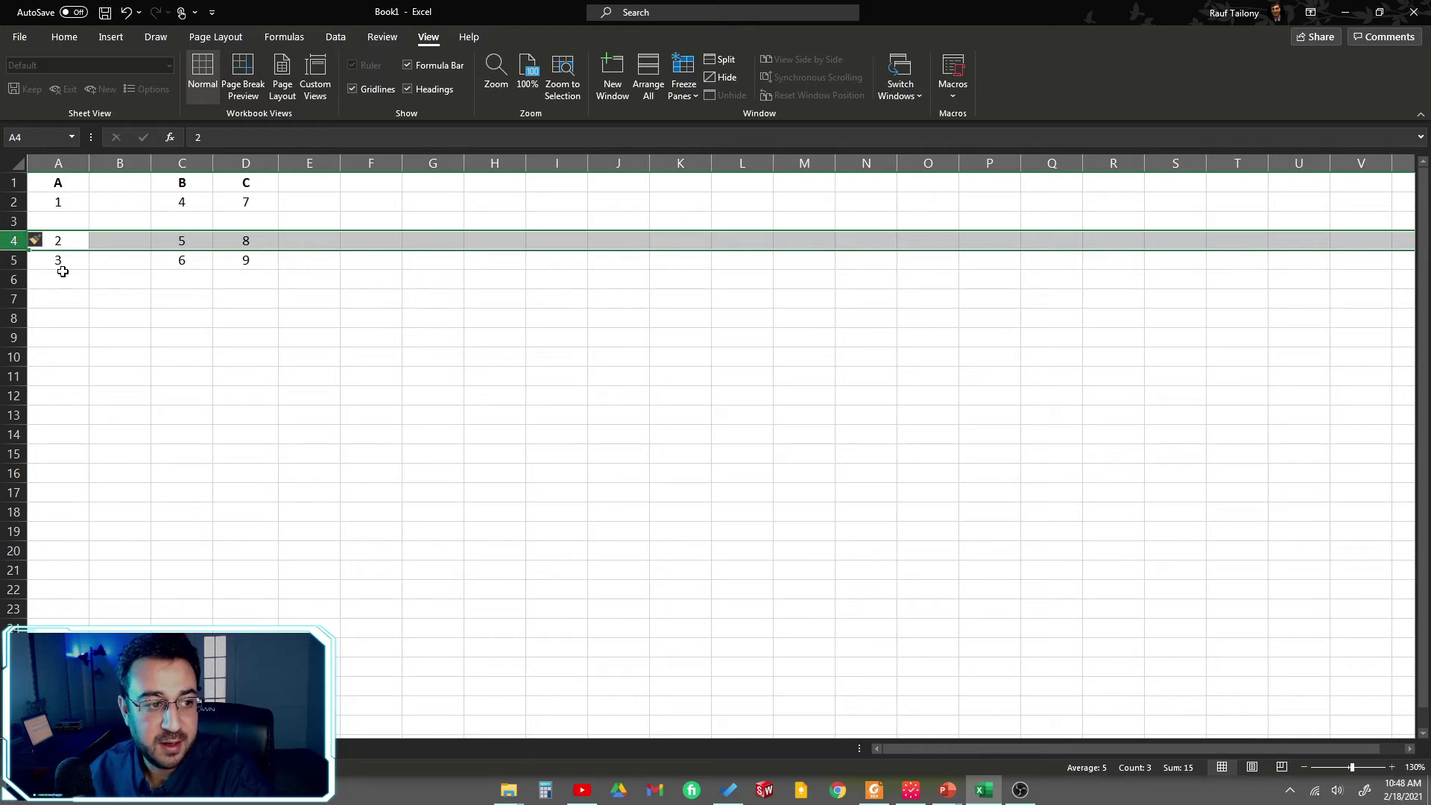
click(60, 273)
click(60, 240)
click(63, 208)
click(61, 237)
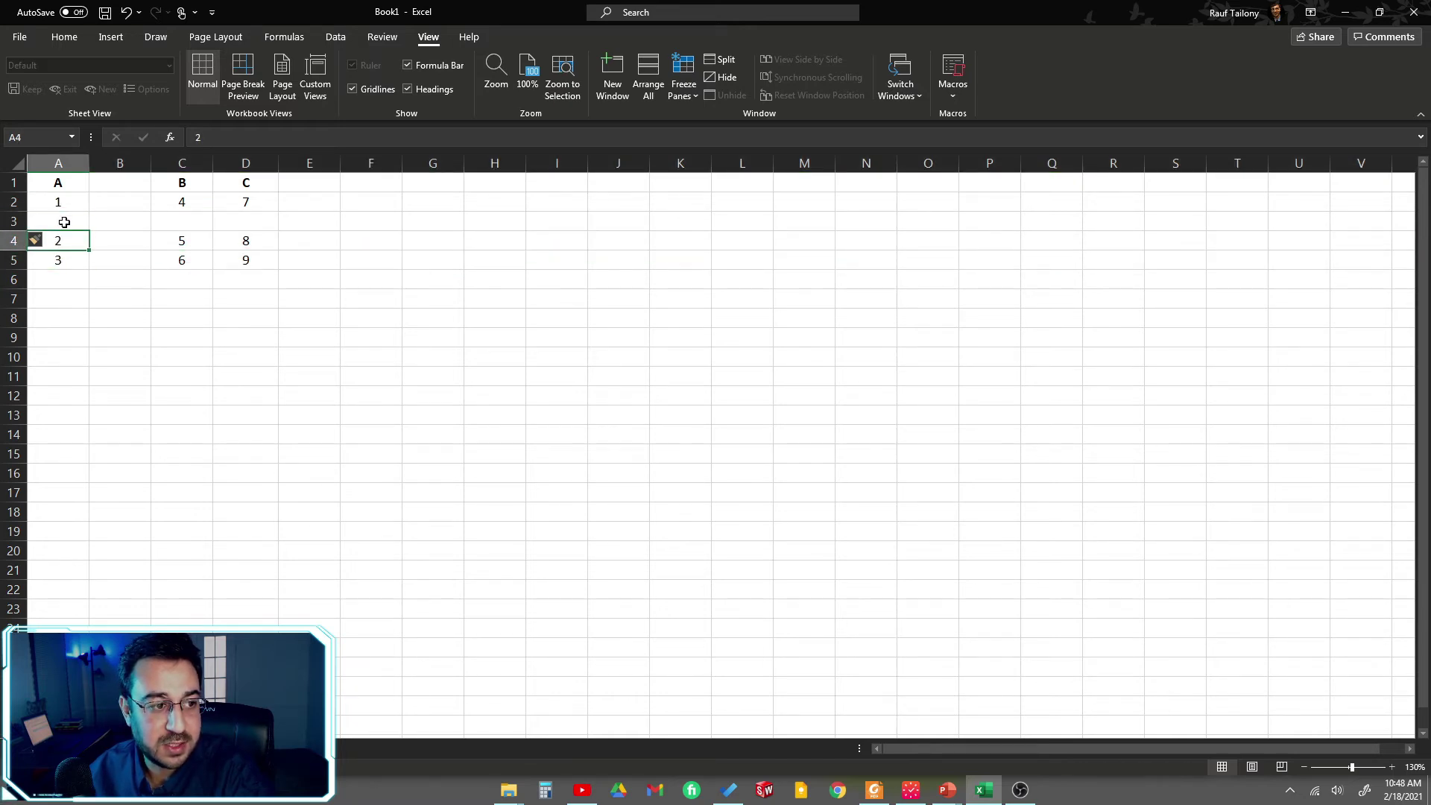
click(65, 211)
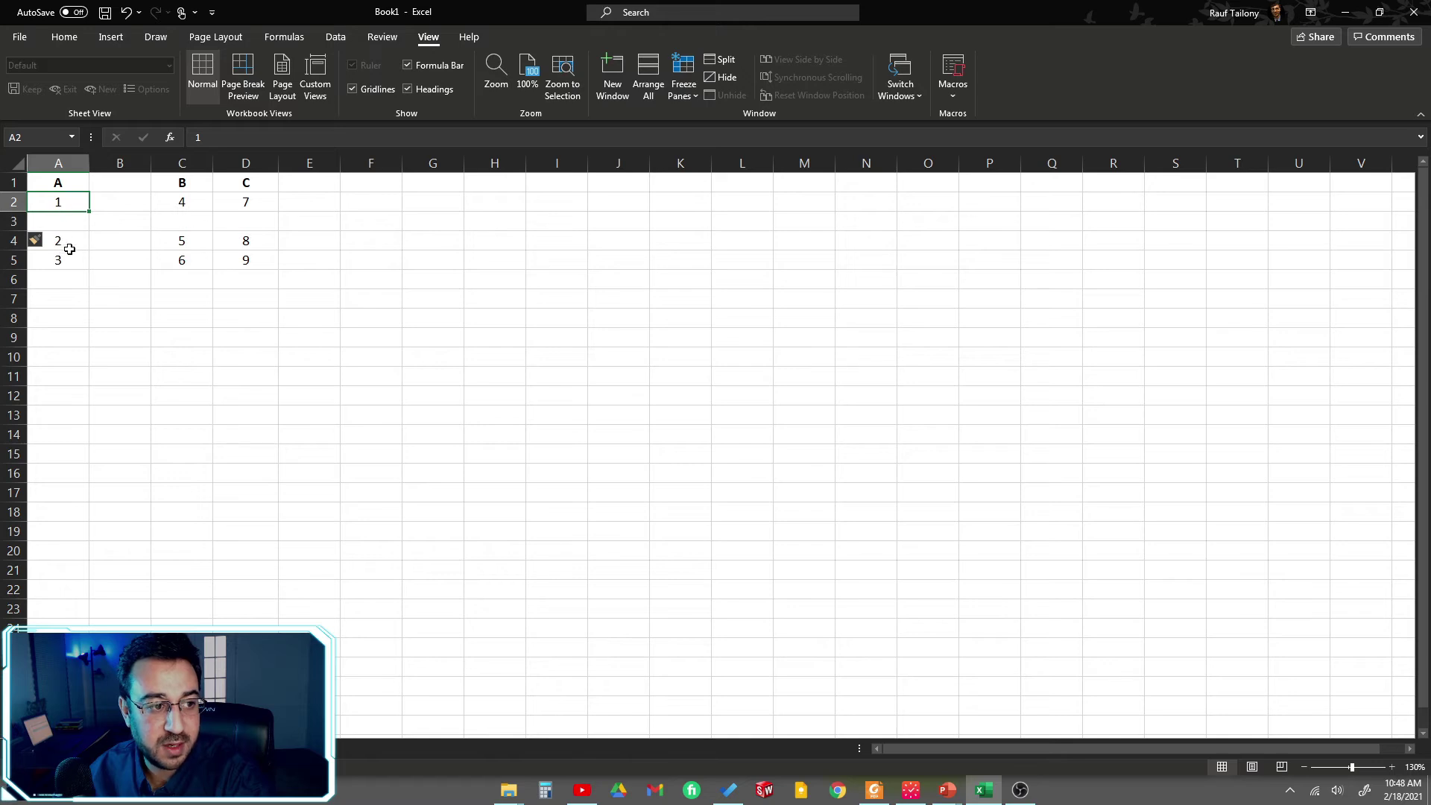
click(67, 240)
click(65, 203)
click(67, 239)
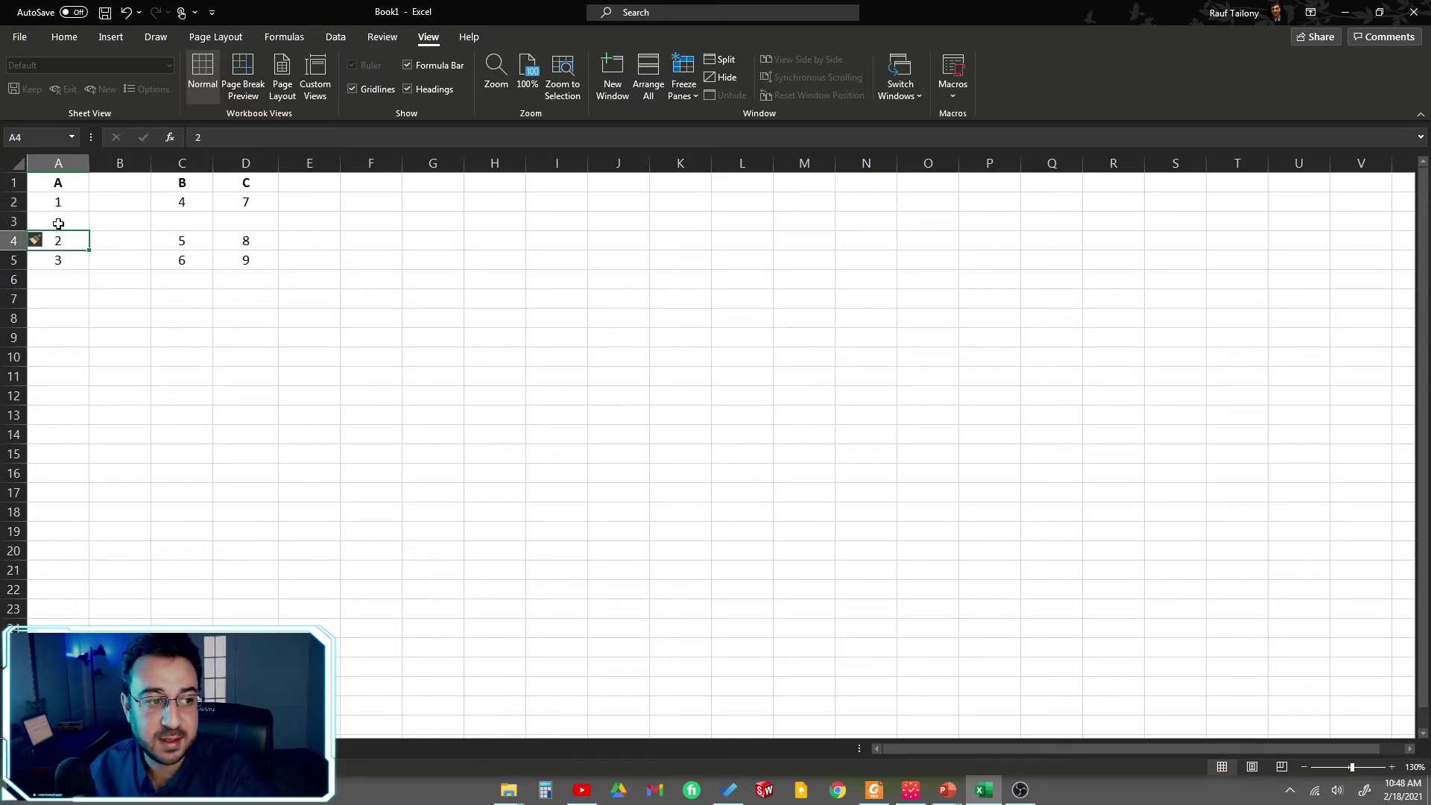
drag(56, 222, 252, 216)
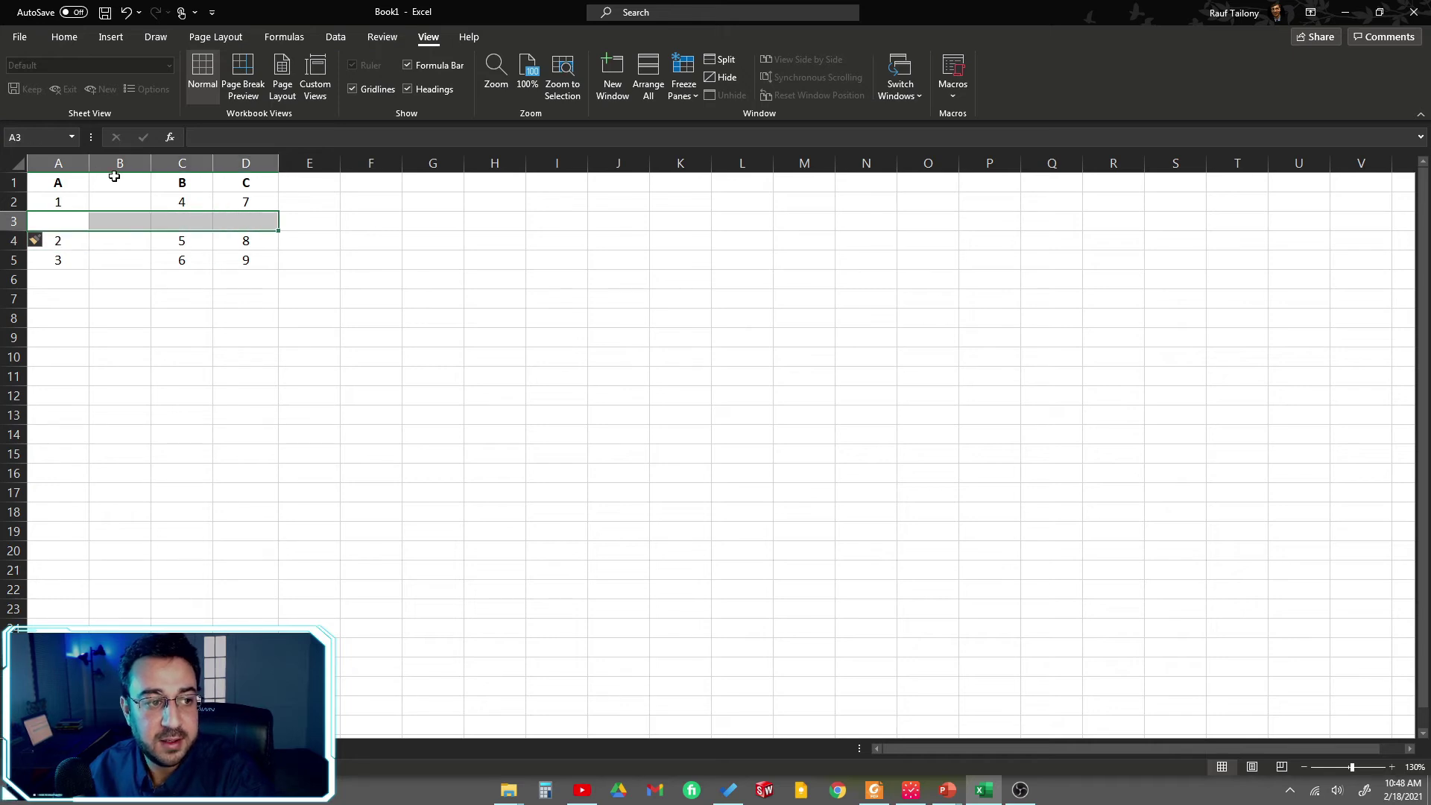
drag(115, 177, 114, 255)
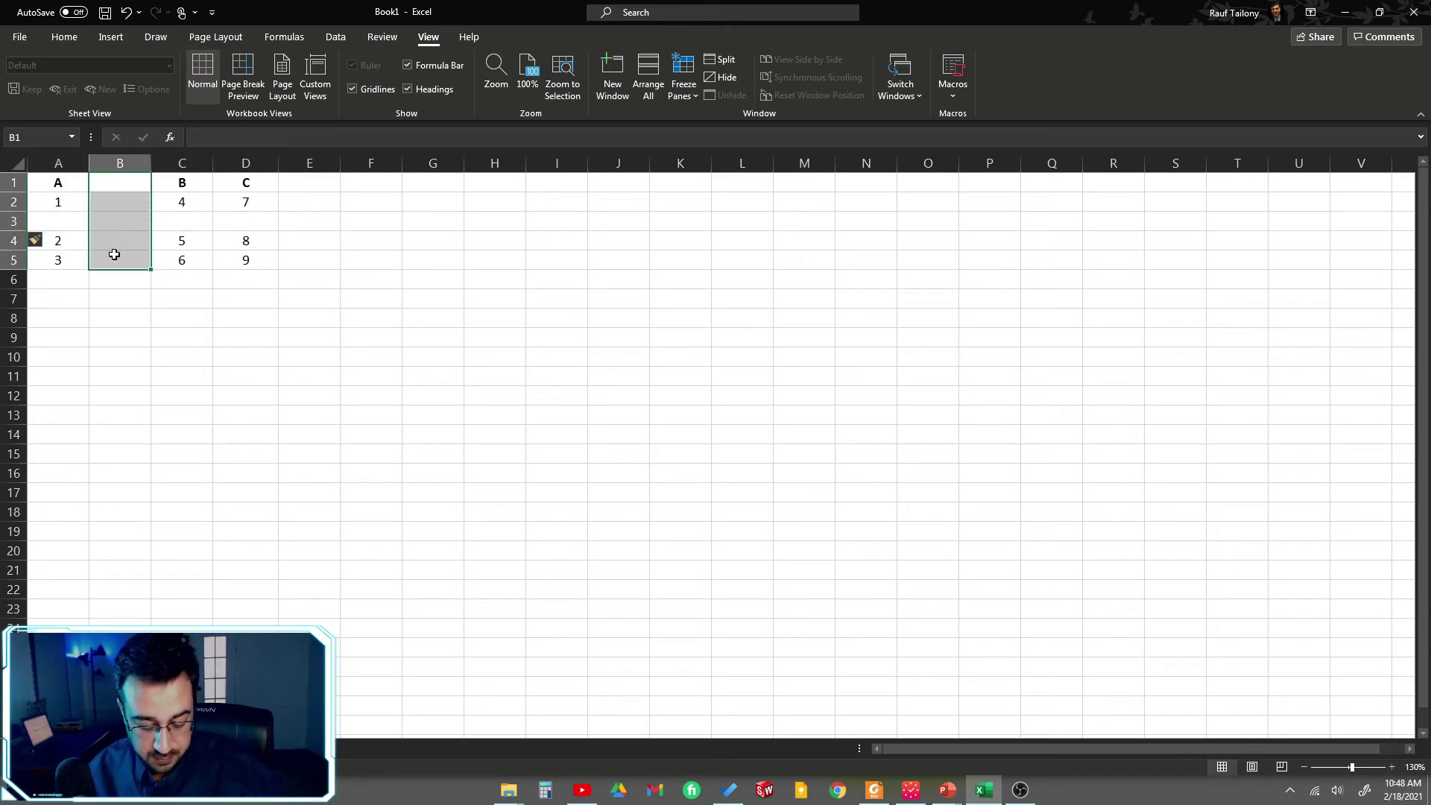
Step: Undo the insertion of blank row 3 and blank column B, and deselect the column
key(ctrl+z)
key(ctrl+z)
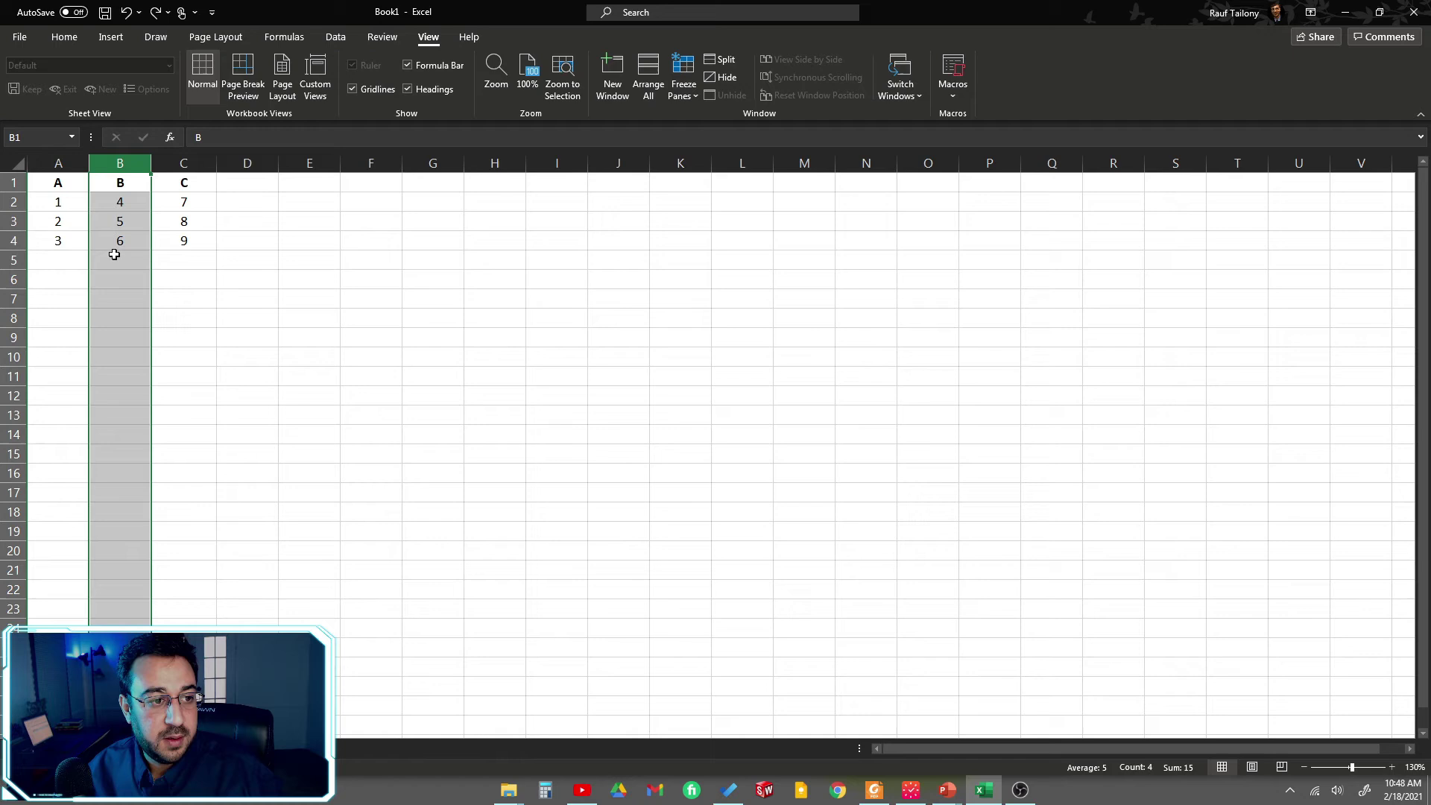
click(215, 321)
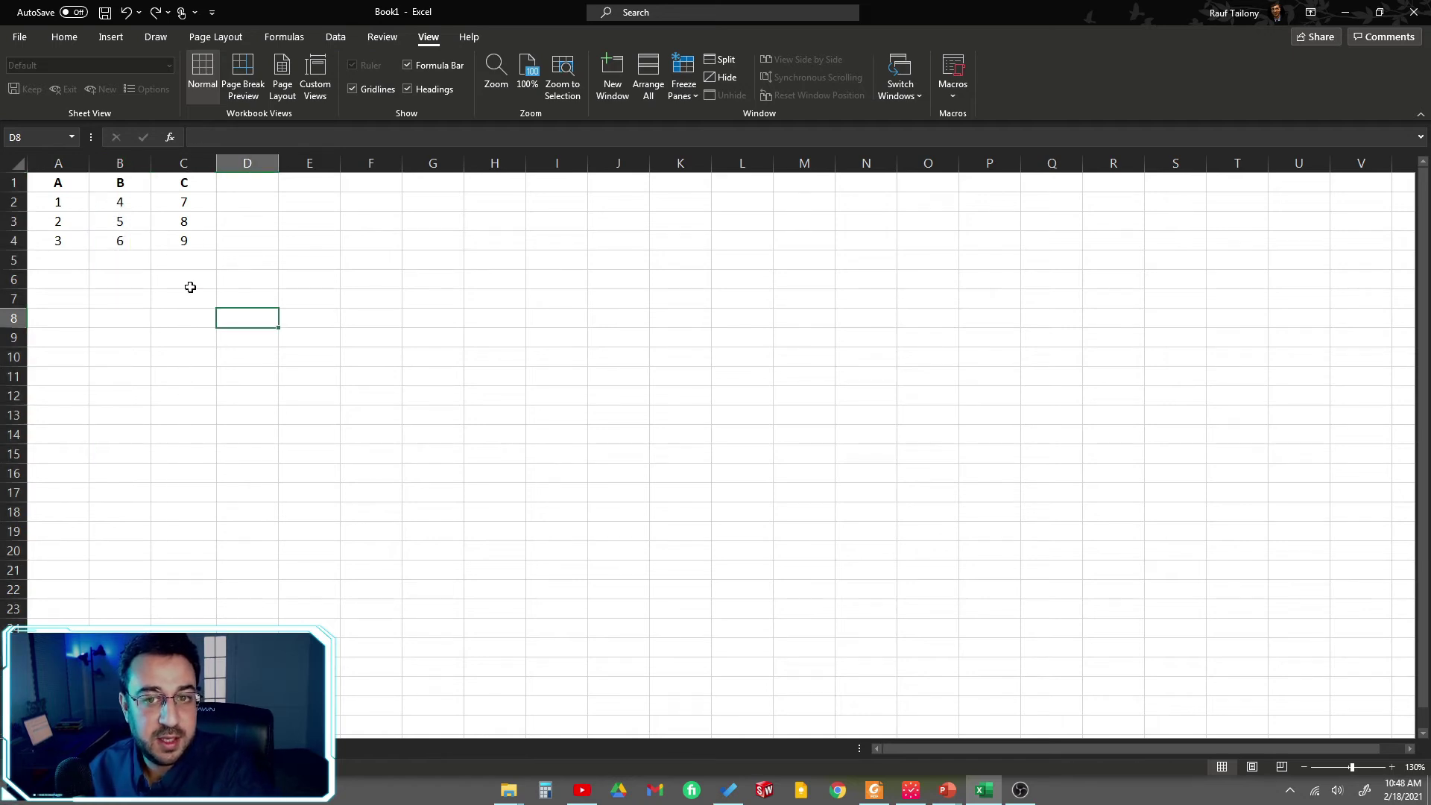
Step: Apply the 40% - Accent6 cell style to cell B3, which holds 5
click(117, 208)
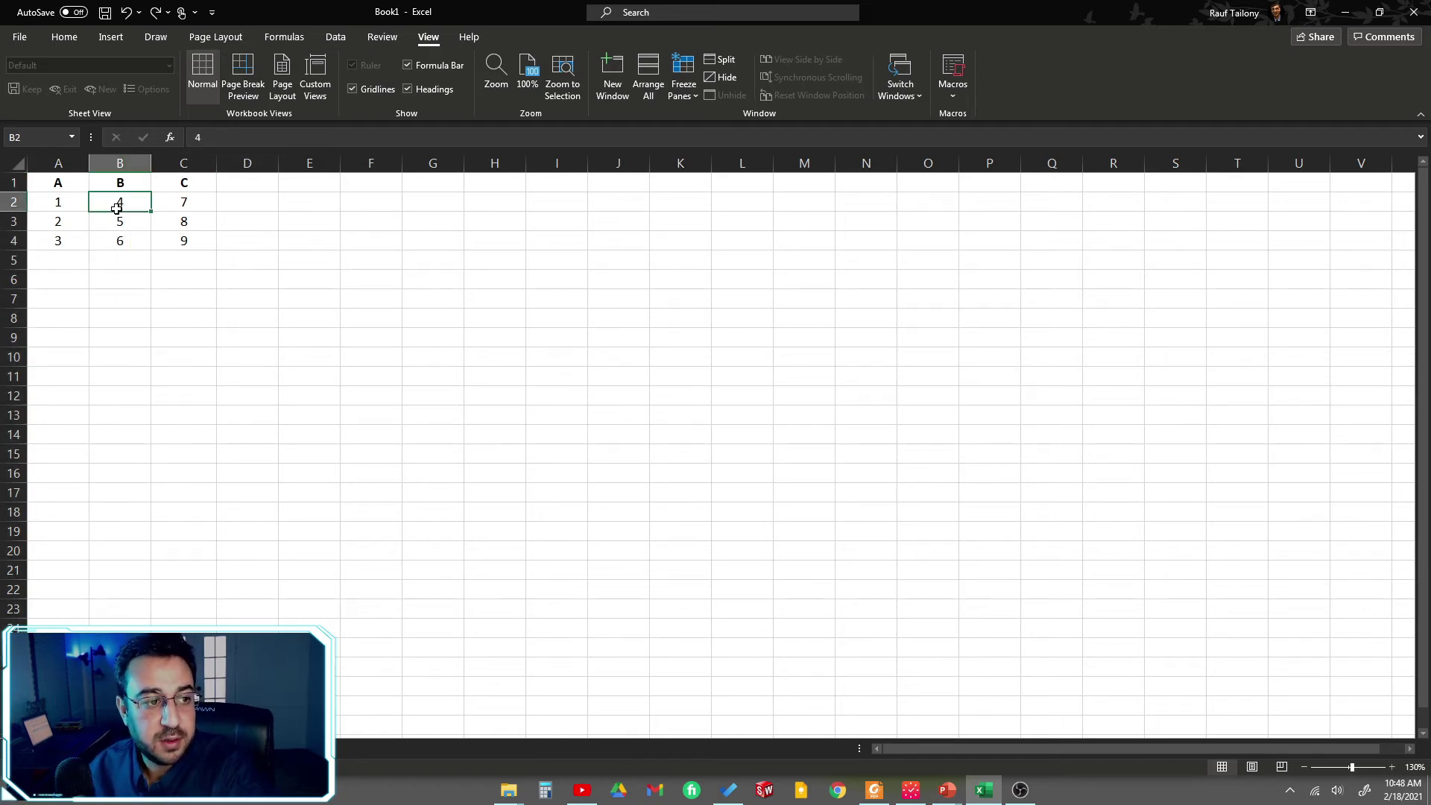
click(62, 202)
click(105, 222)
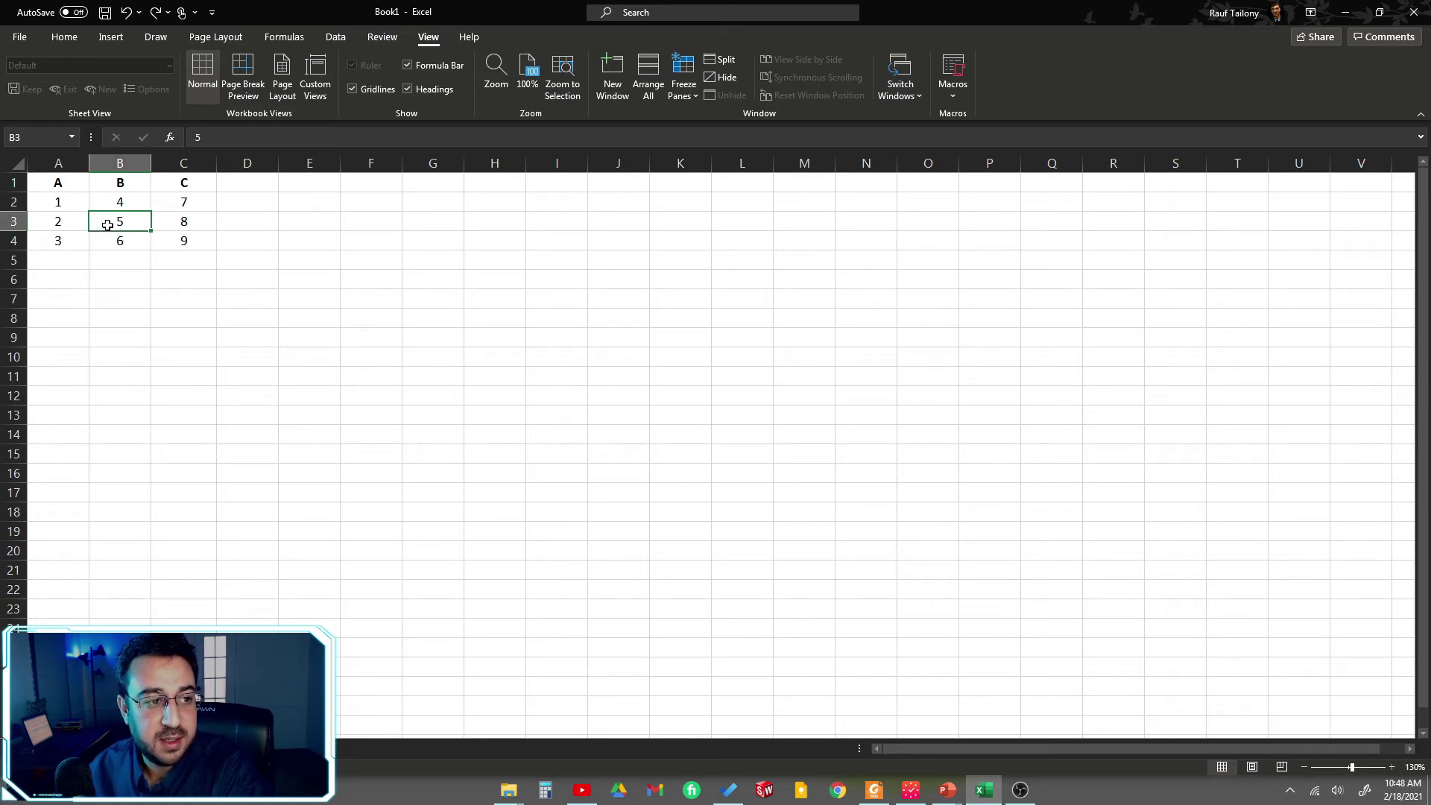
click(120, 199)
click(119, 222)
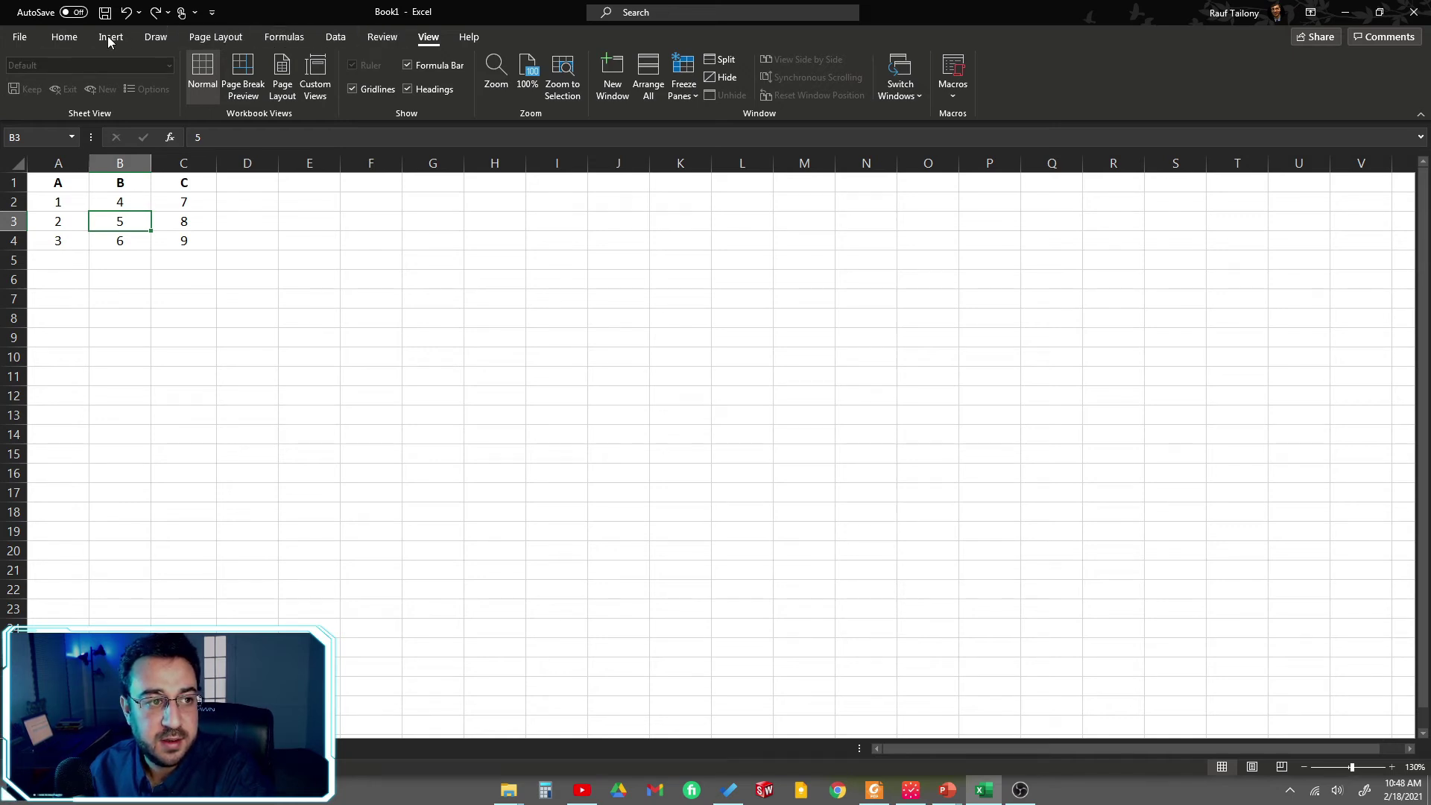
click(80, 38)
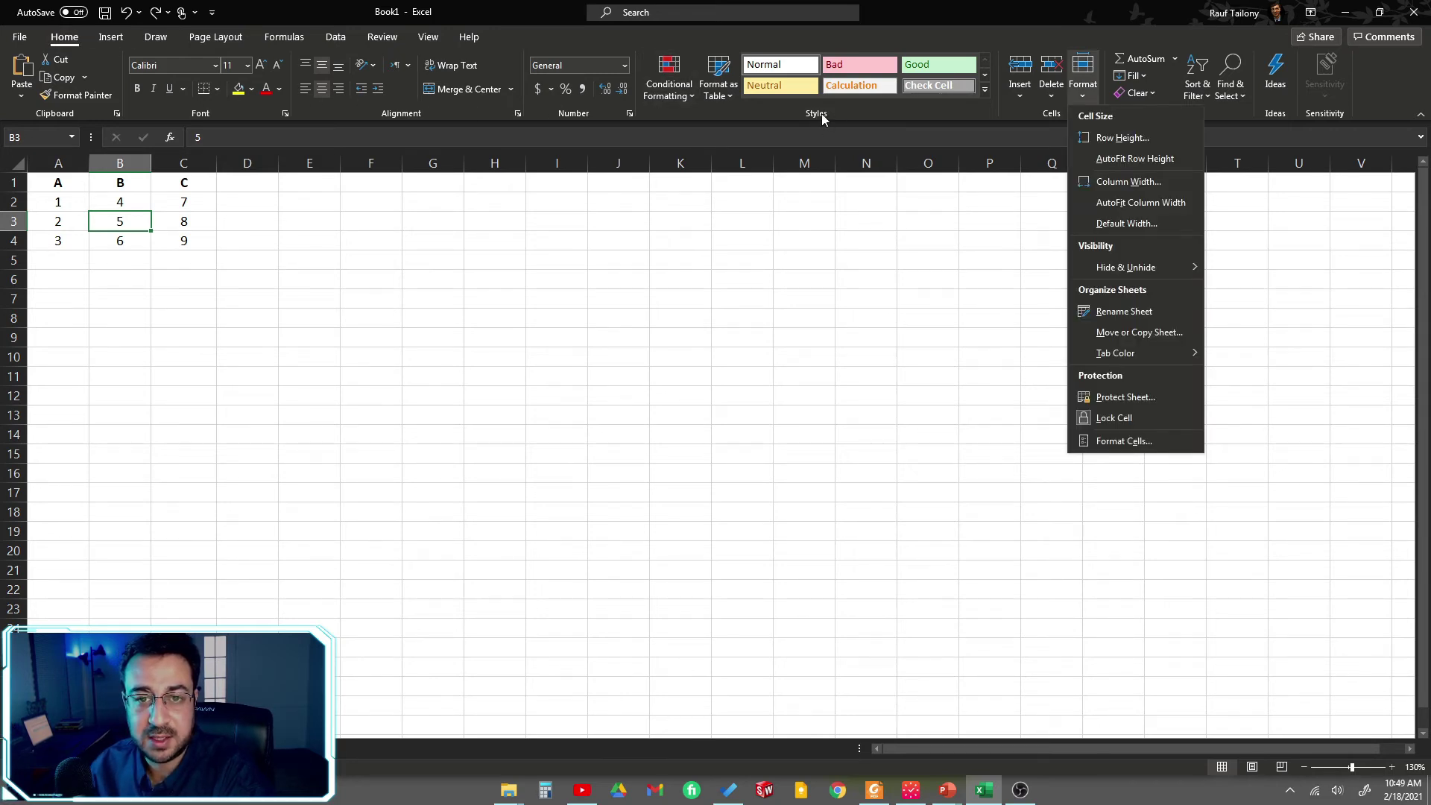
click(985, 91)
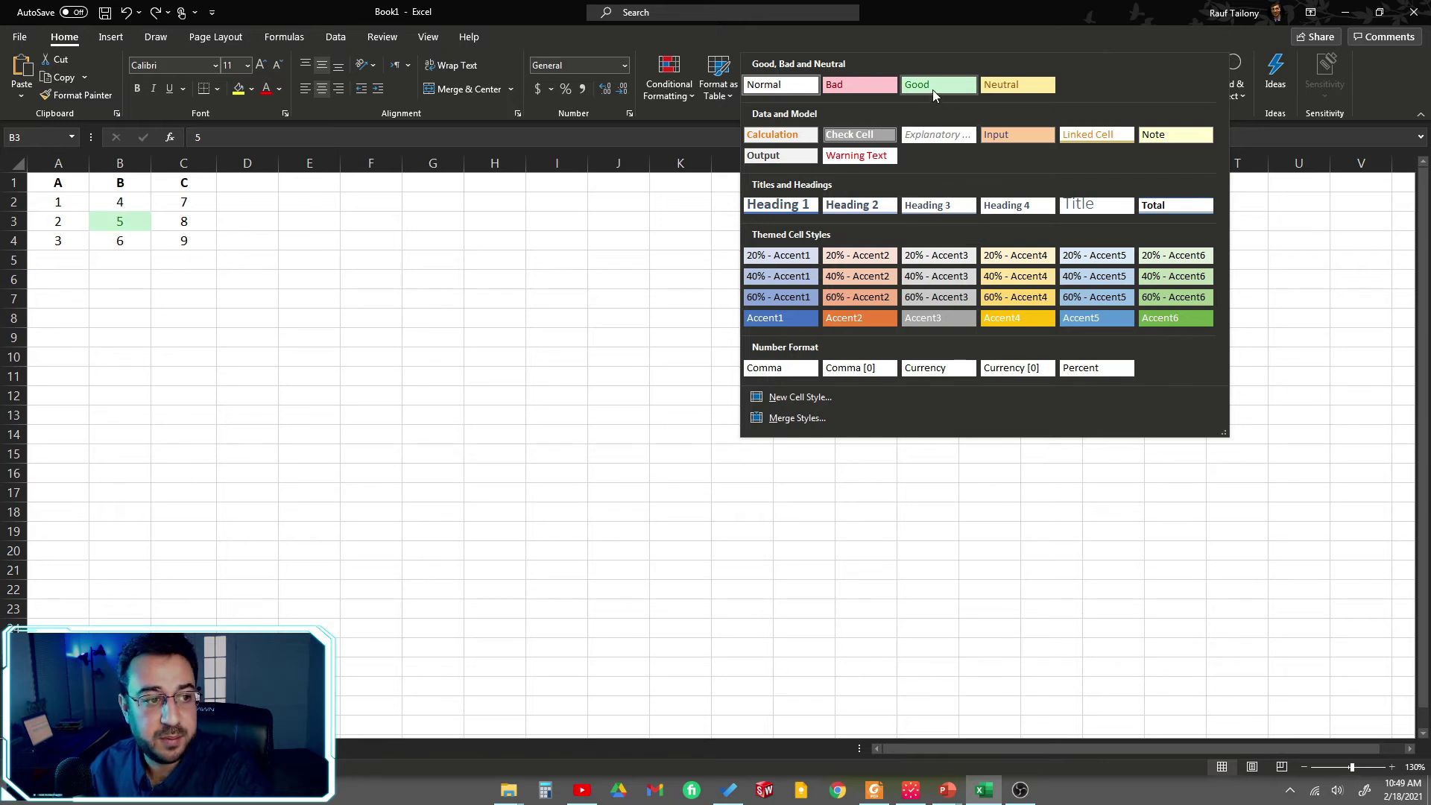
click(1155, 284)
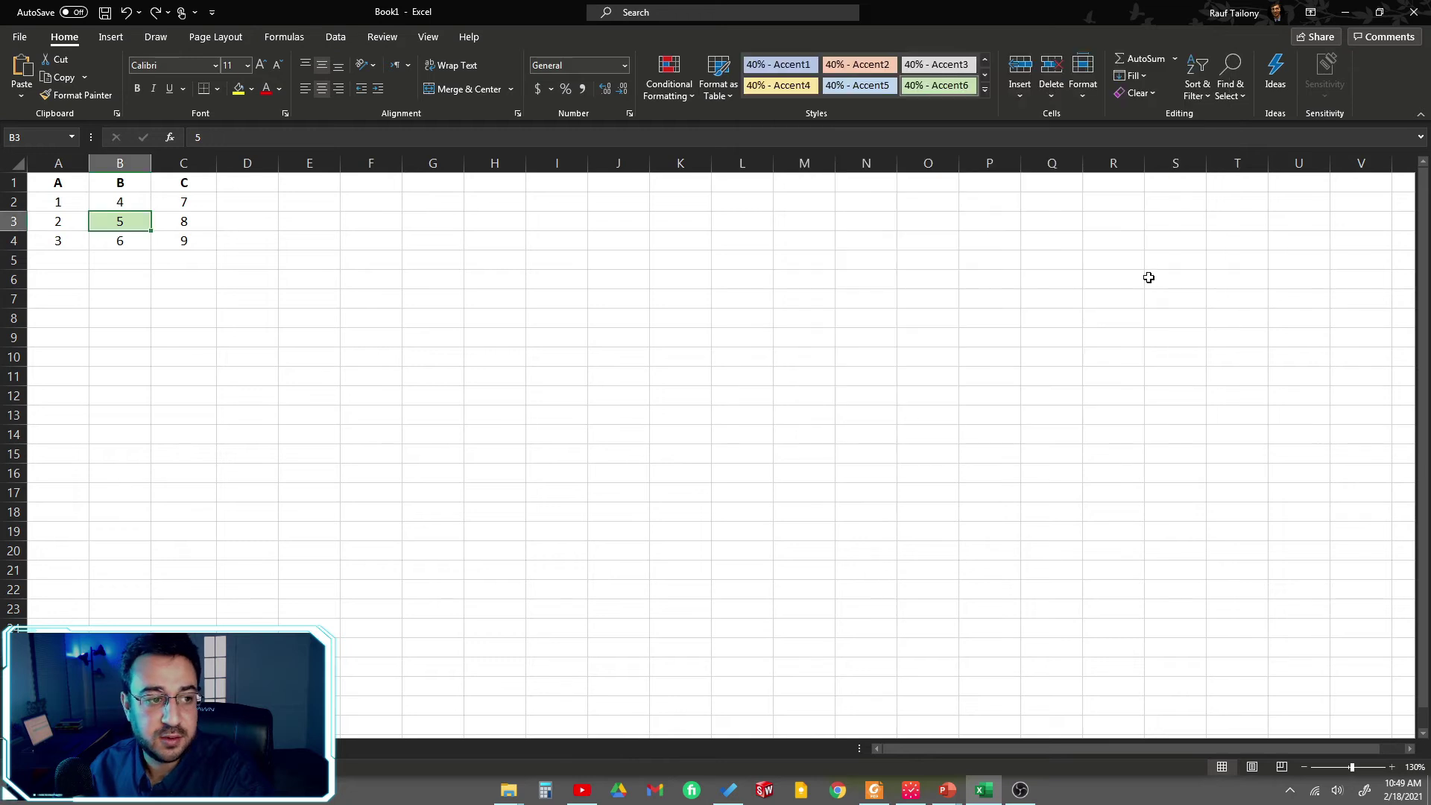
Step: Apply the 40% - Accent5 cell style to the data cells A2:C4, and undo the cell styling
click(254, 265)
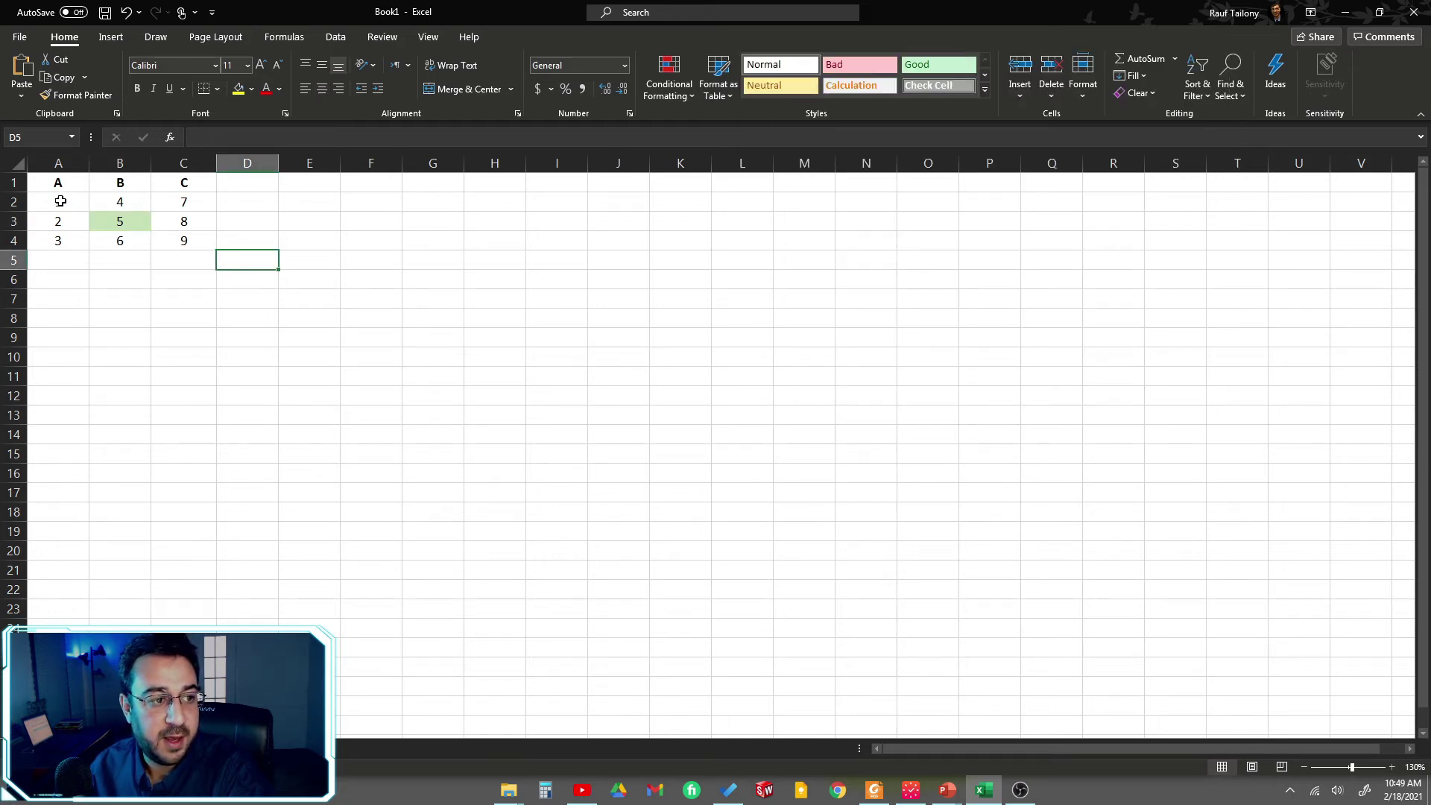
drag(61, 201, 176, 239)
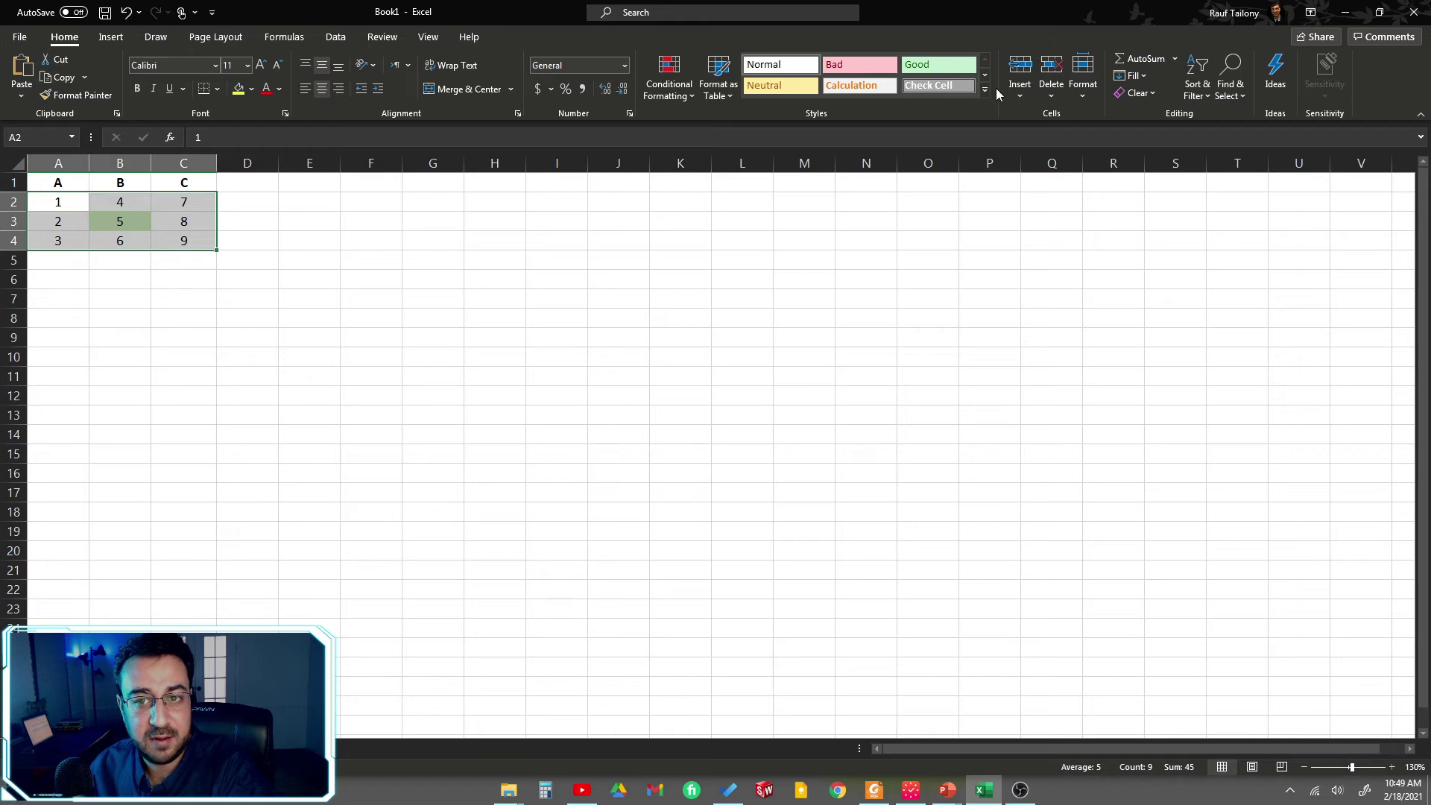
click(984, 89)
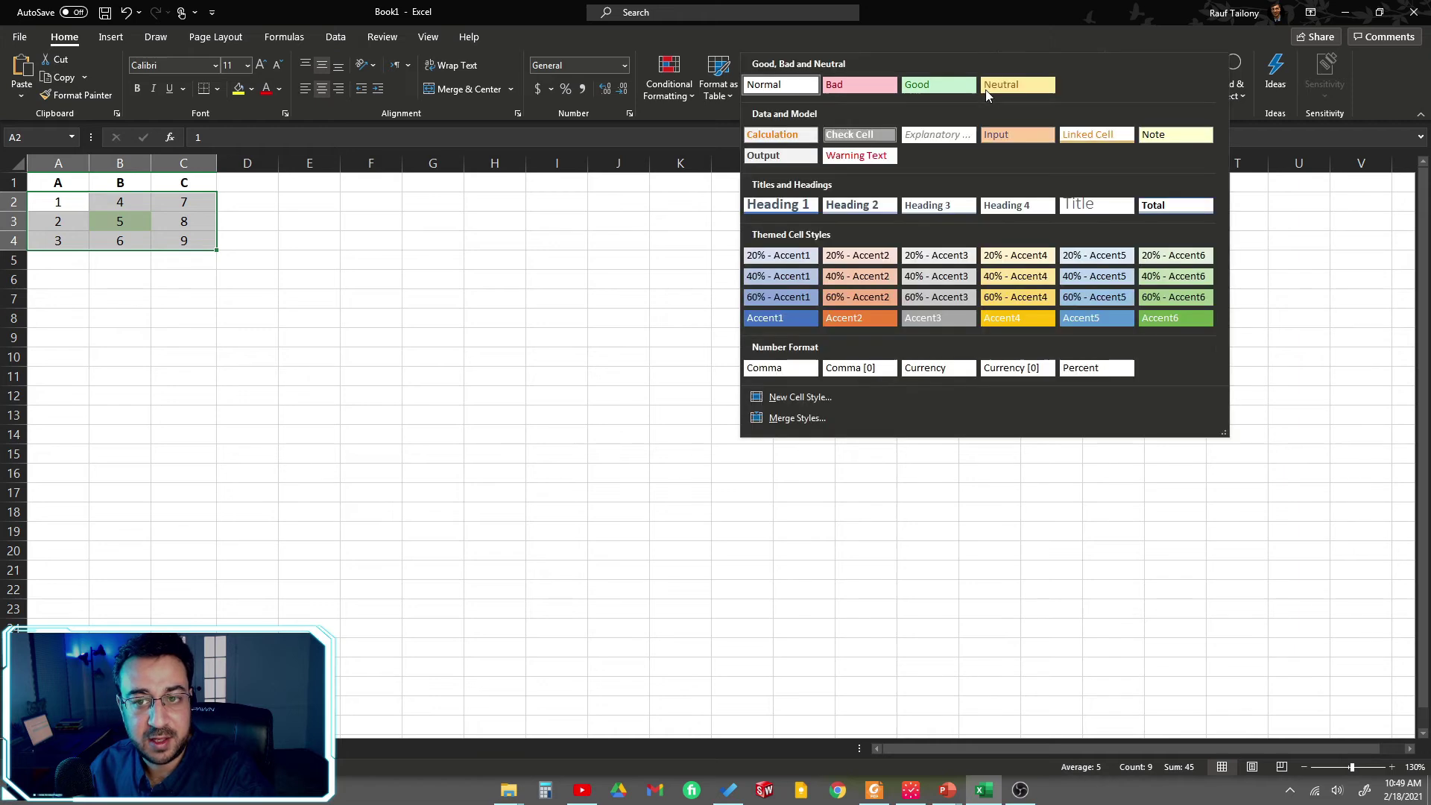
click(1103, 275)
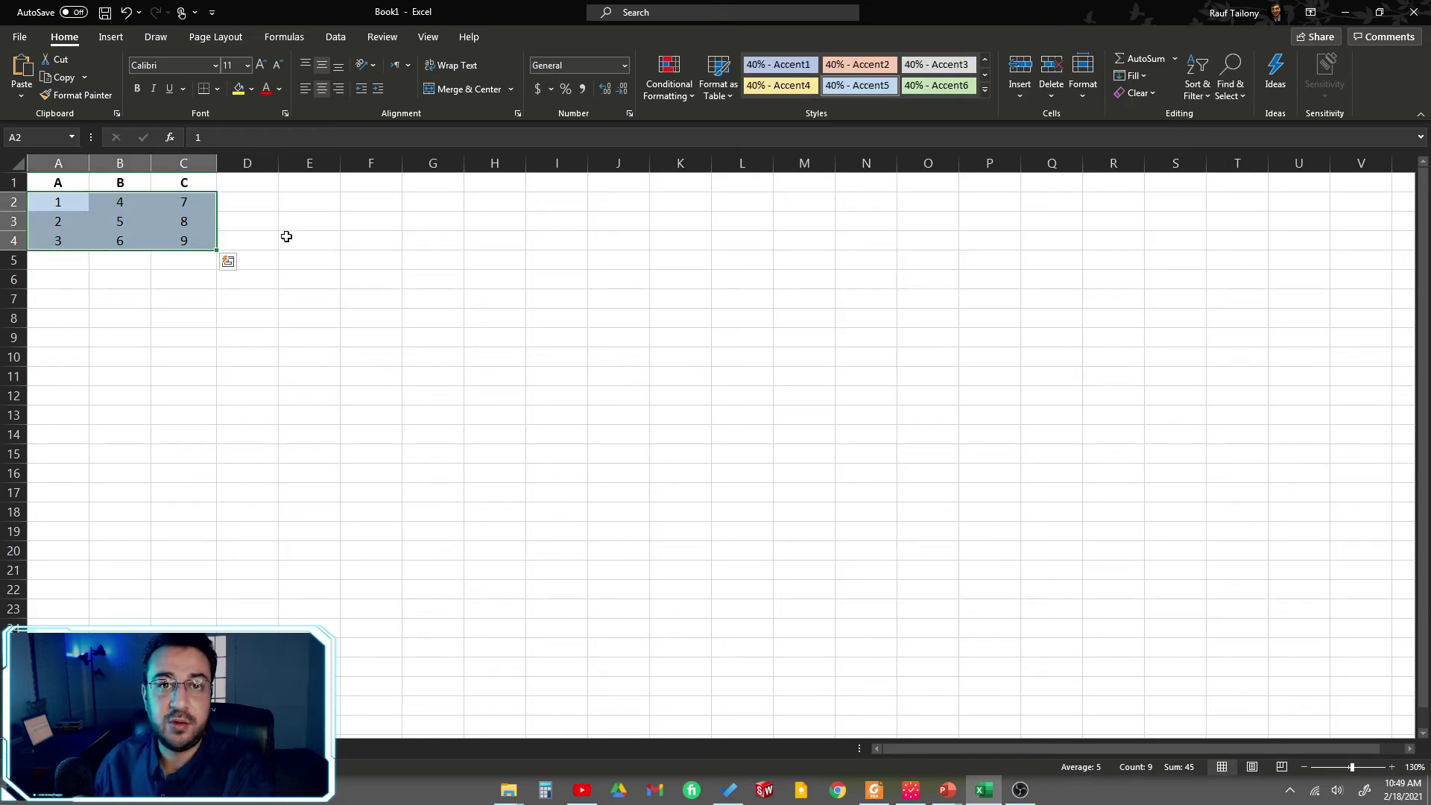
key(ctrl+z)
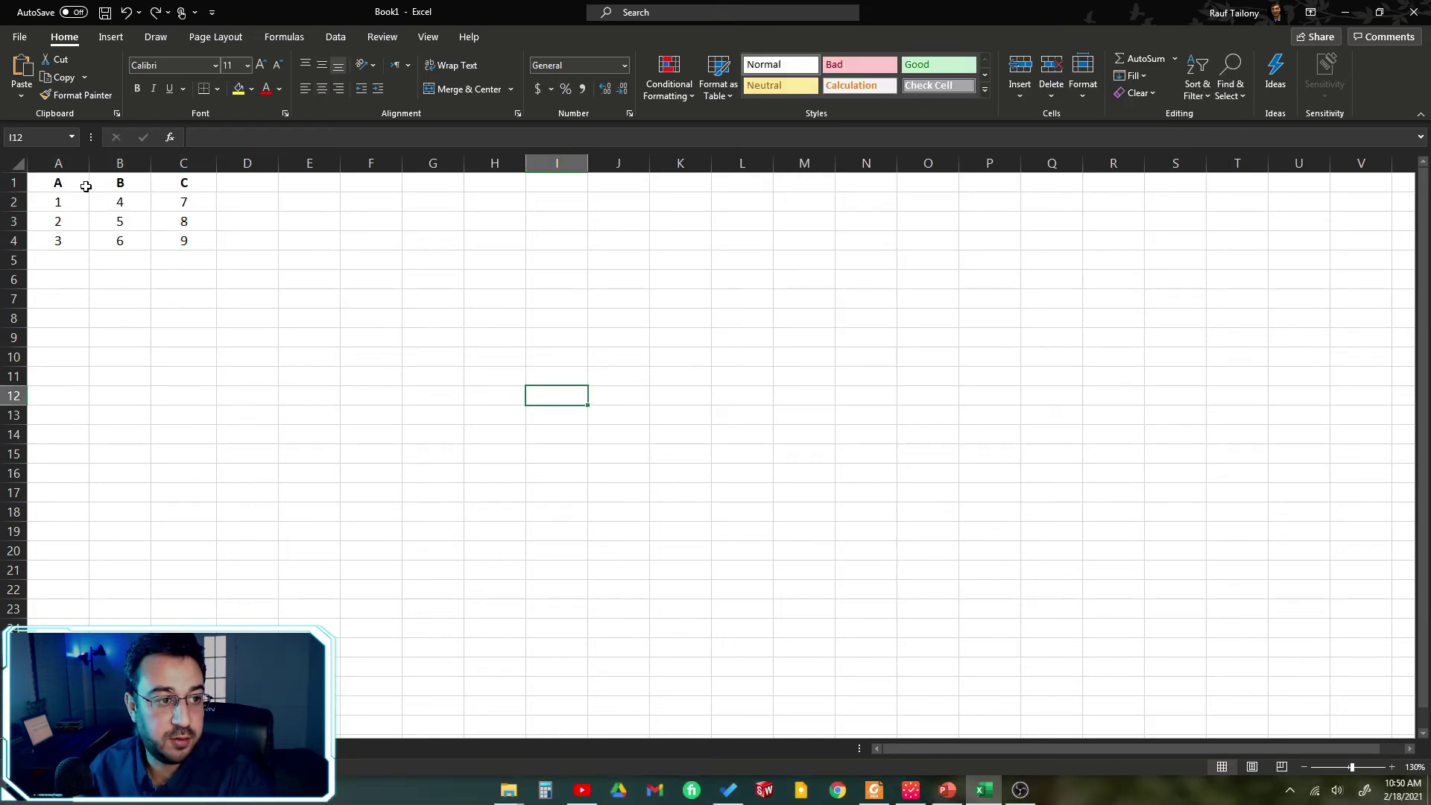
click(119, 164)
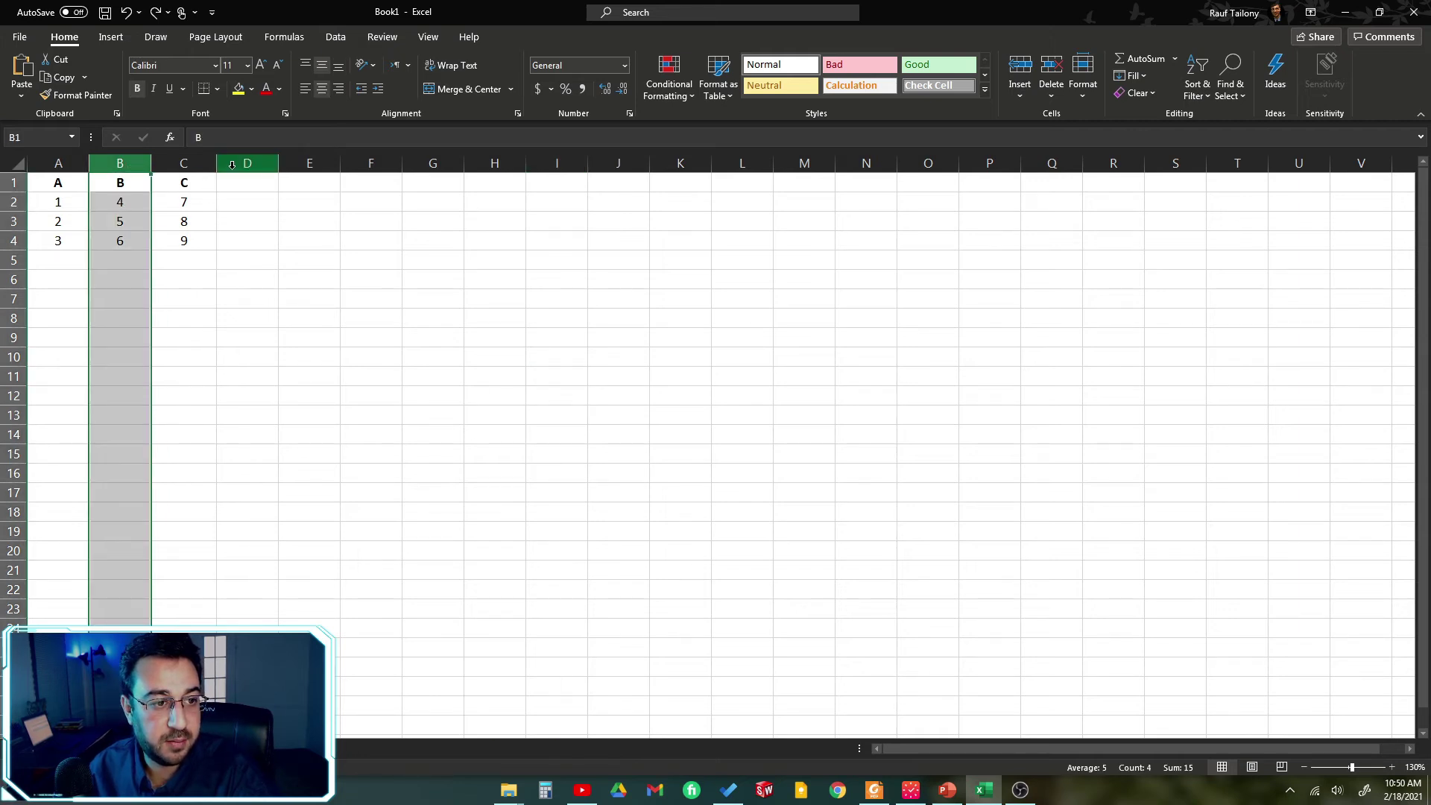
drag(49, 163, 193, 212)
click(266, 296)
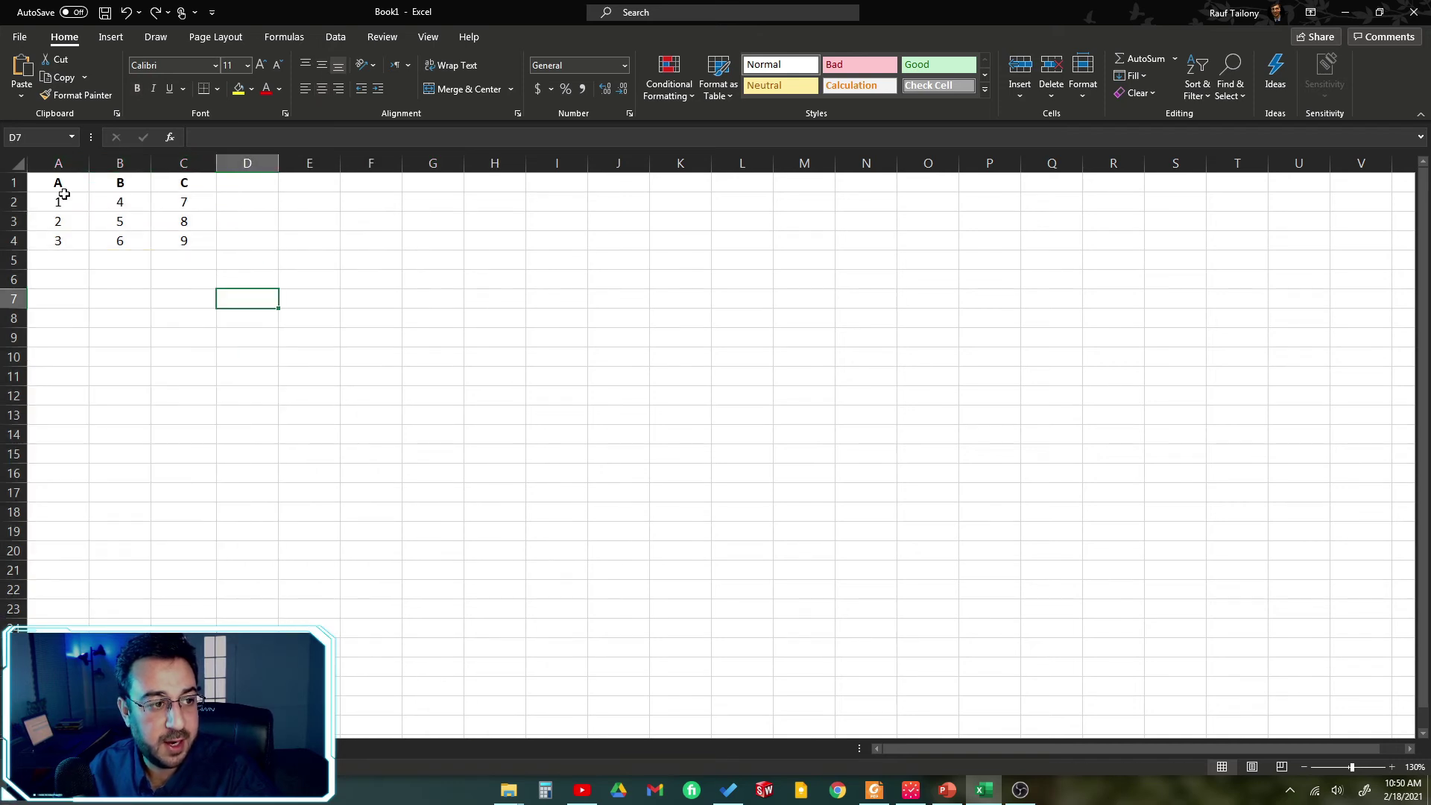
drag(64, 190, 174, 235)
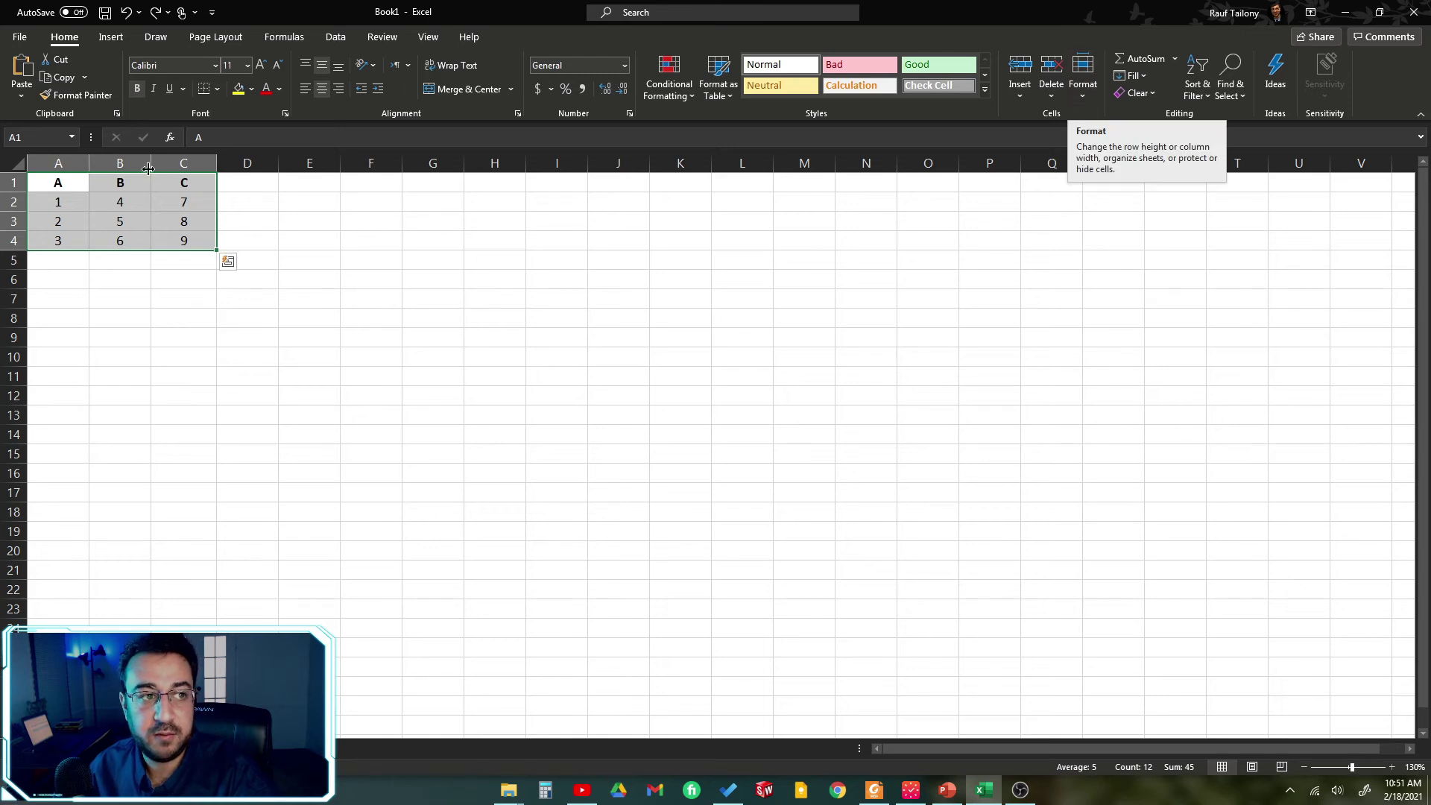
click(1084, 94)
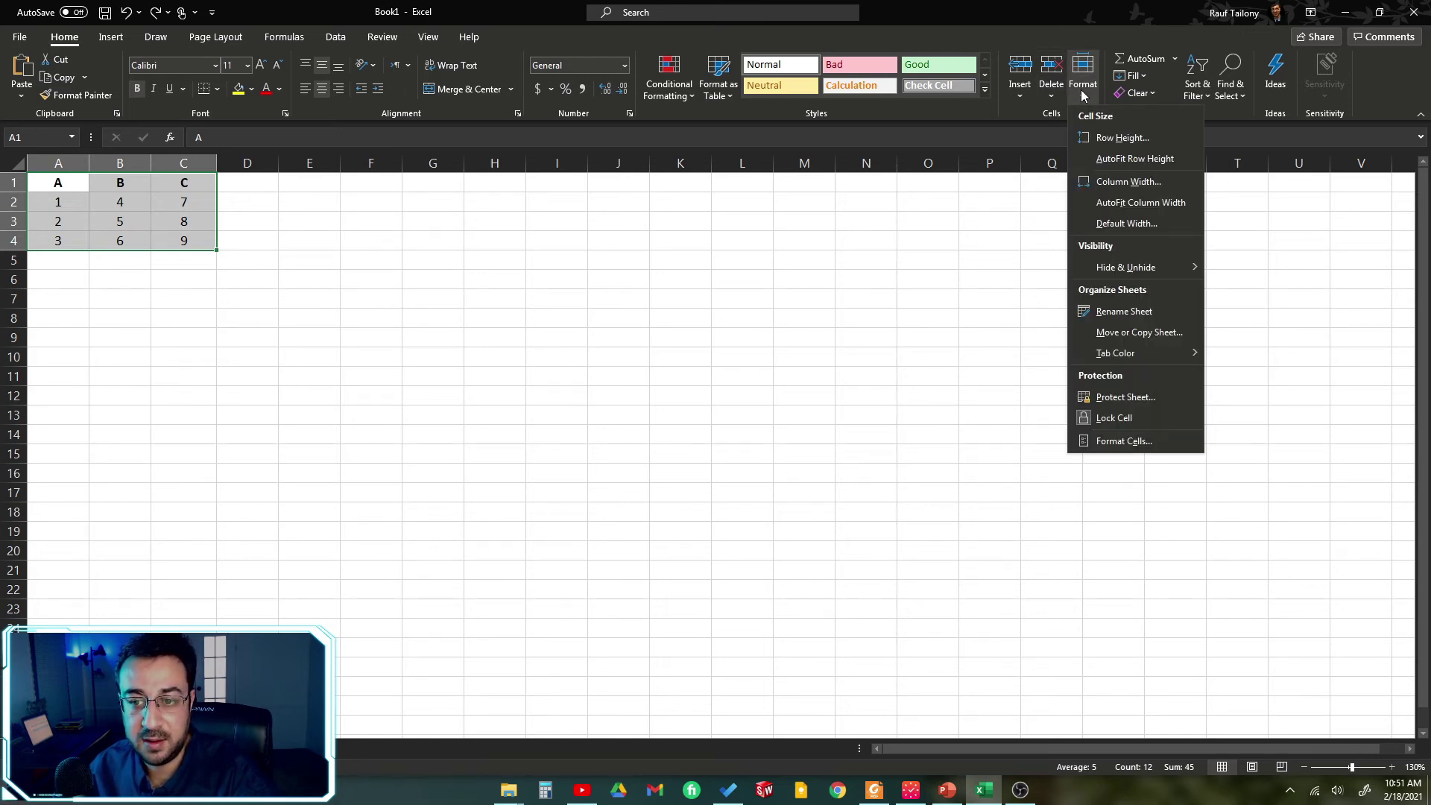
click(1128, 183)
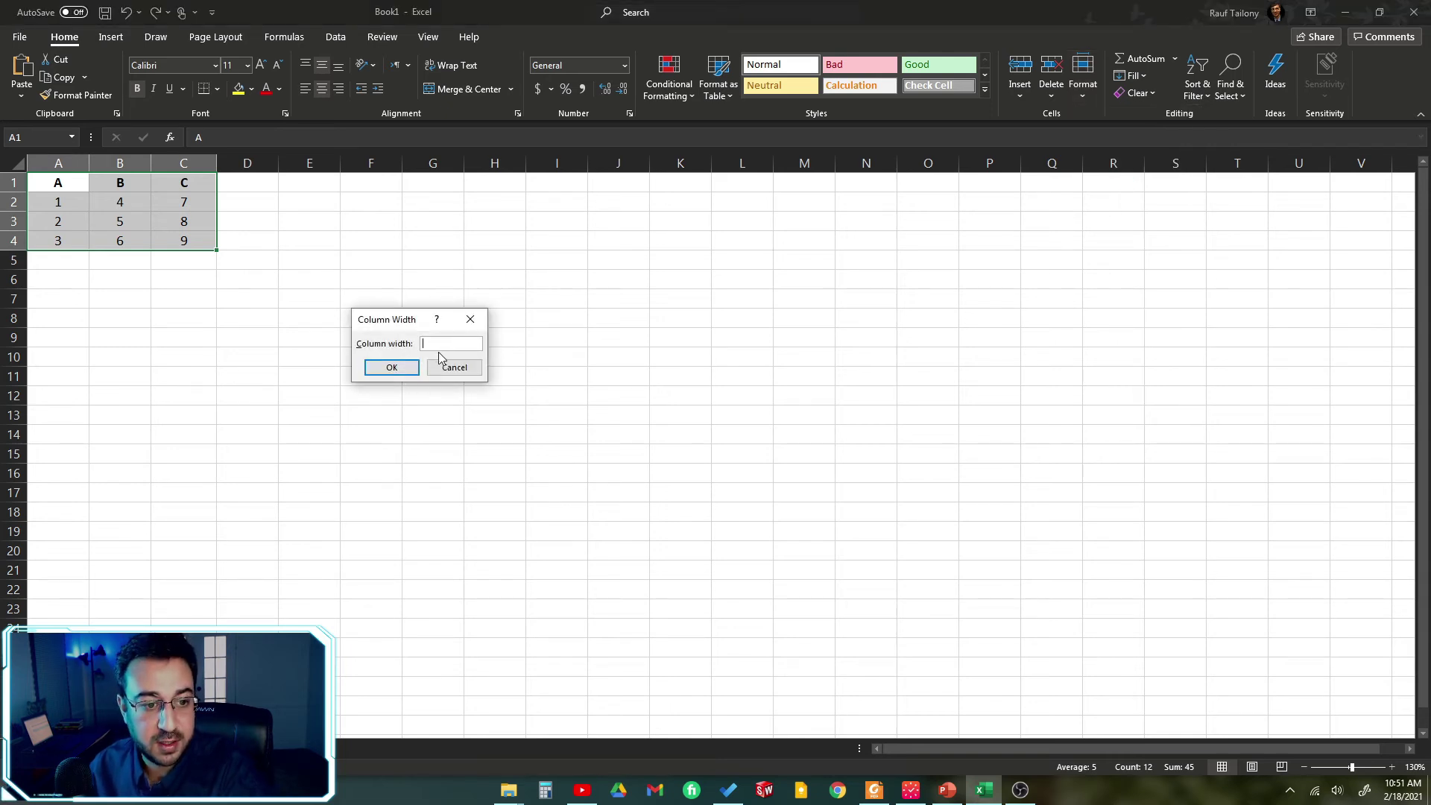
click(452, 366)
Step: Set the worksheet's standard column width to 20, and restore the original column widths
click(1083, 75)
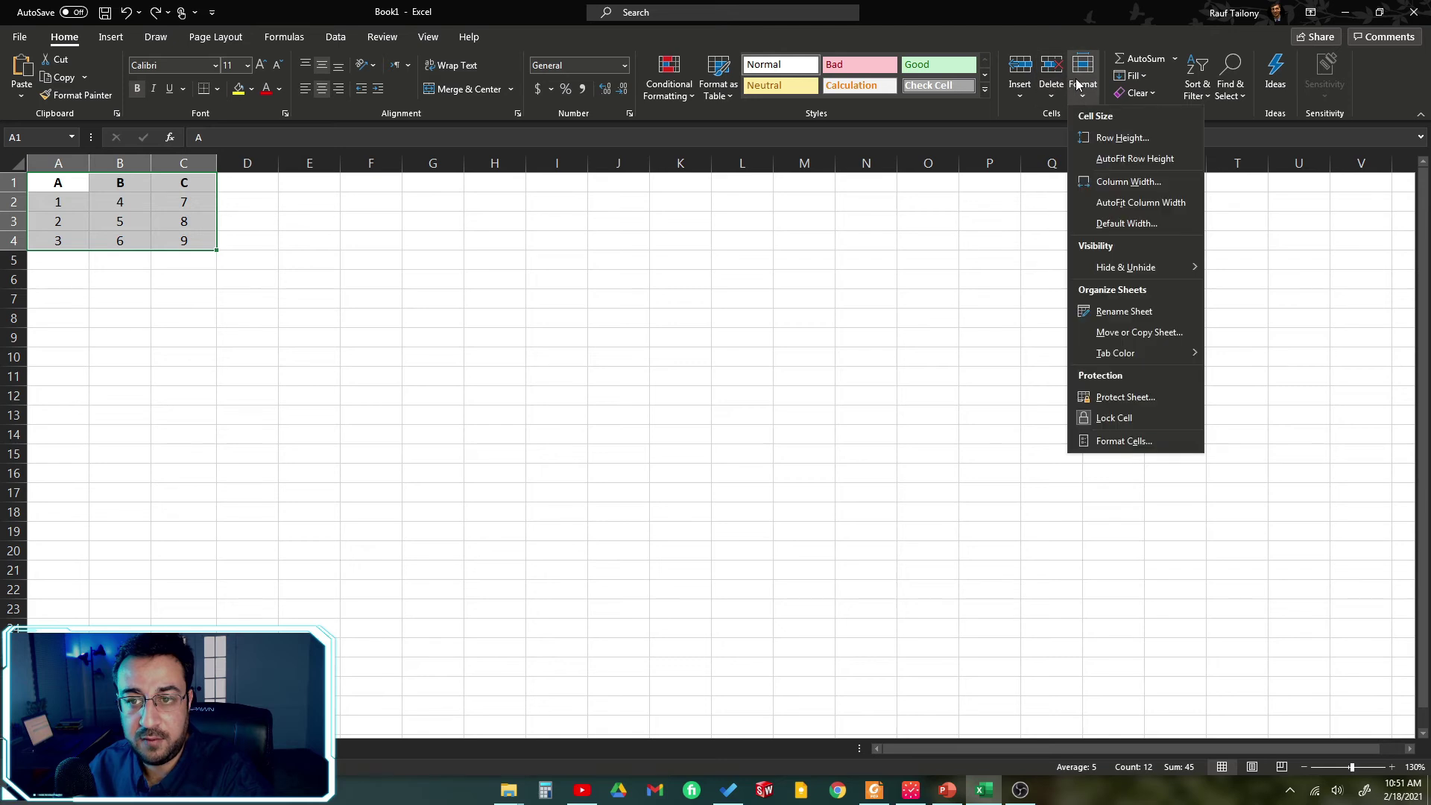
click(1126, 223)
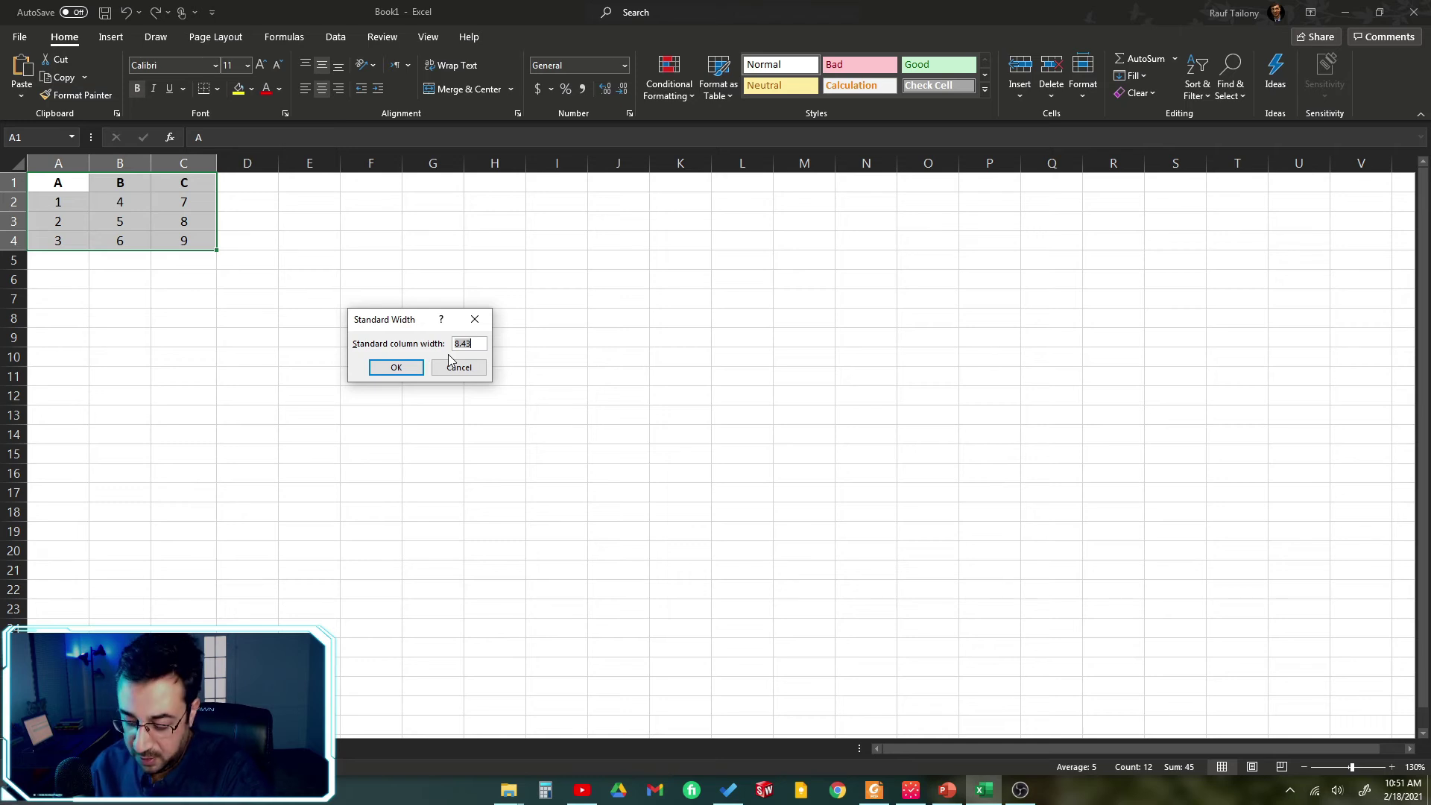
text(2)
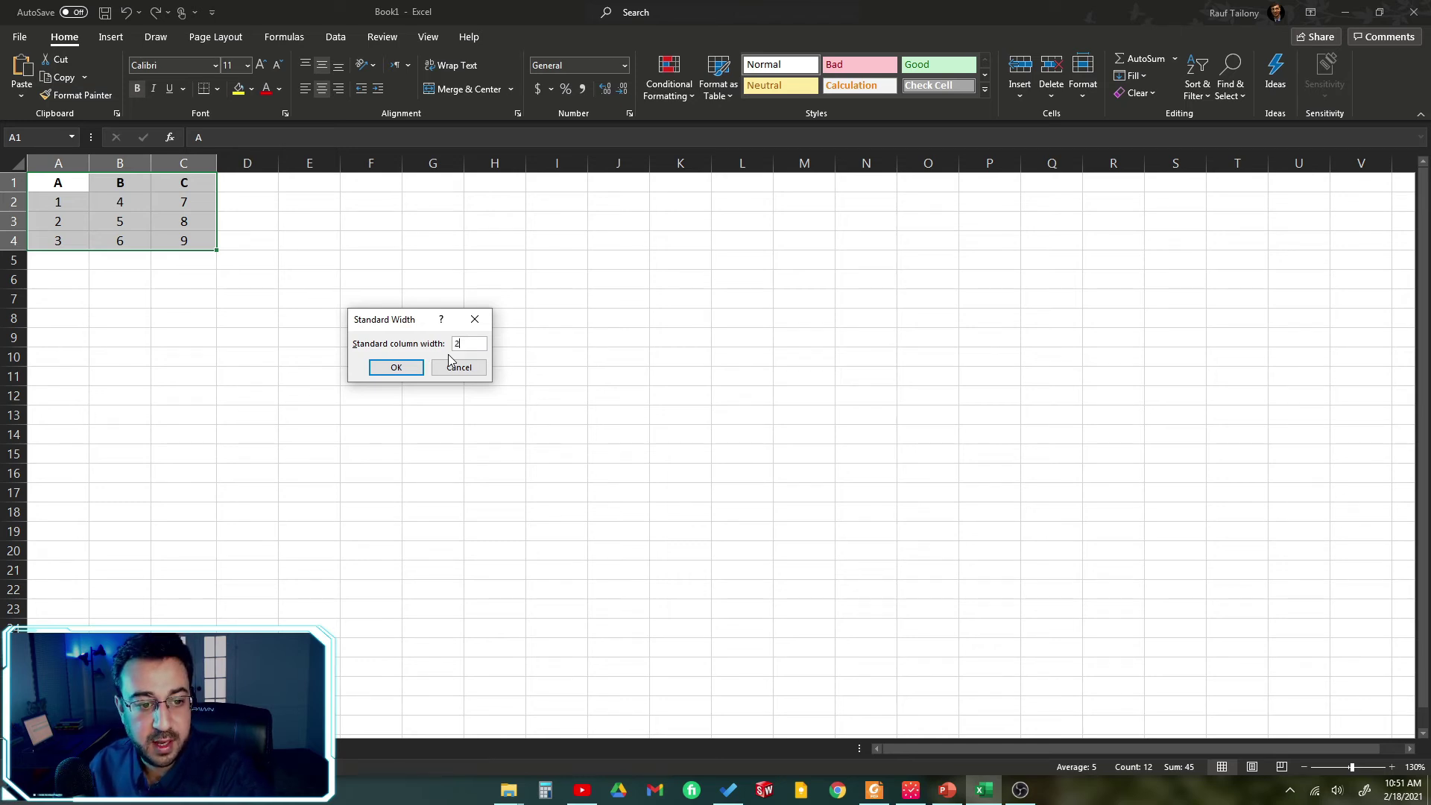
text(0)
click(389, 369)
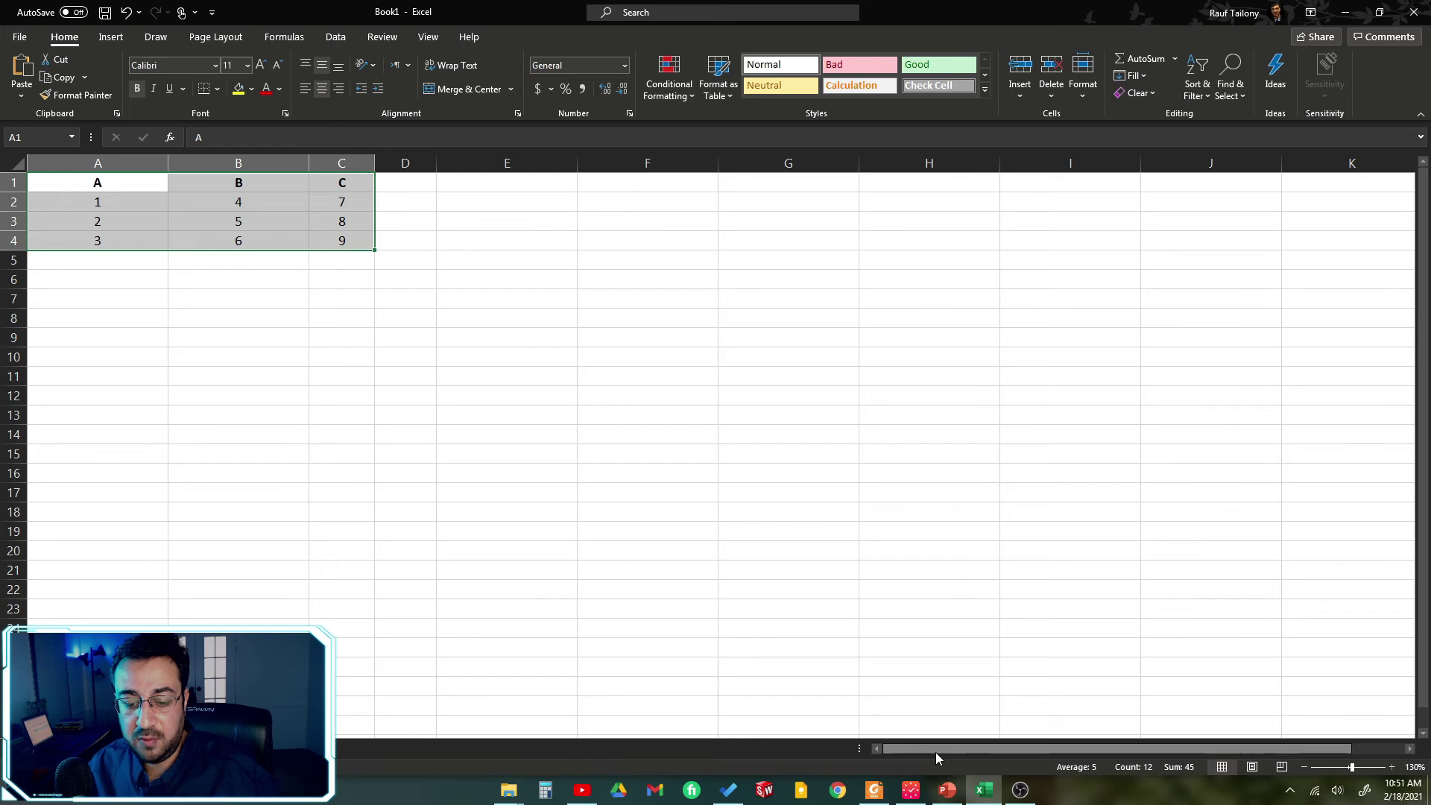
drag(937, 757, 984, 756)
drag(1074, 765, 1063, 766)
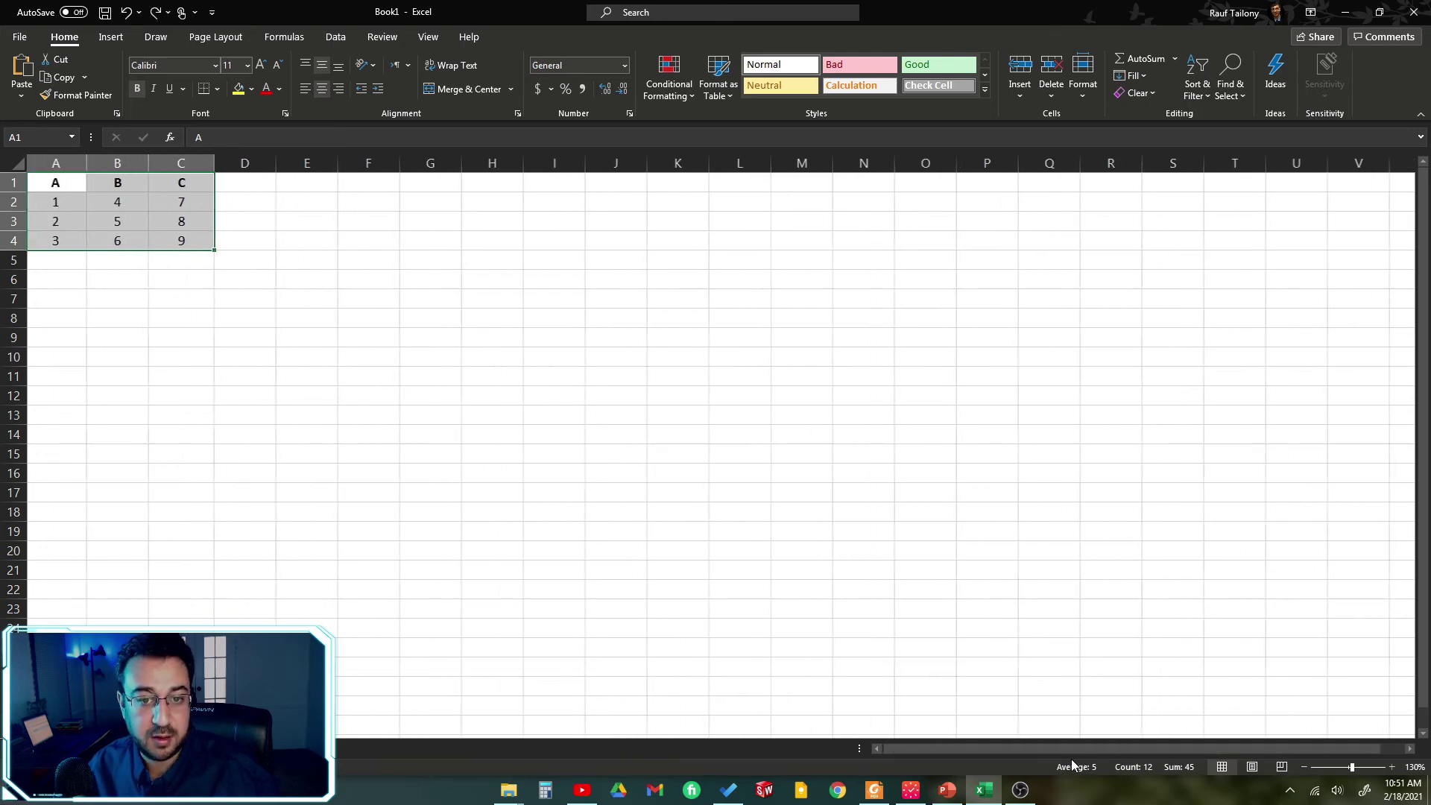
click(617, 363)
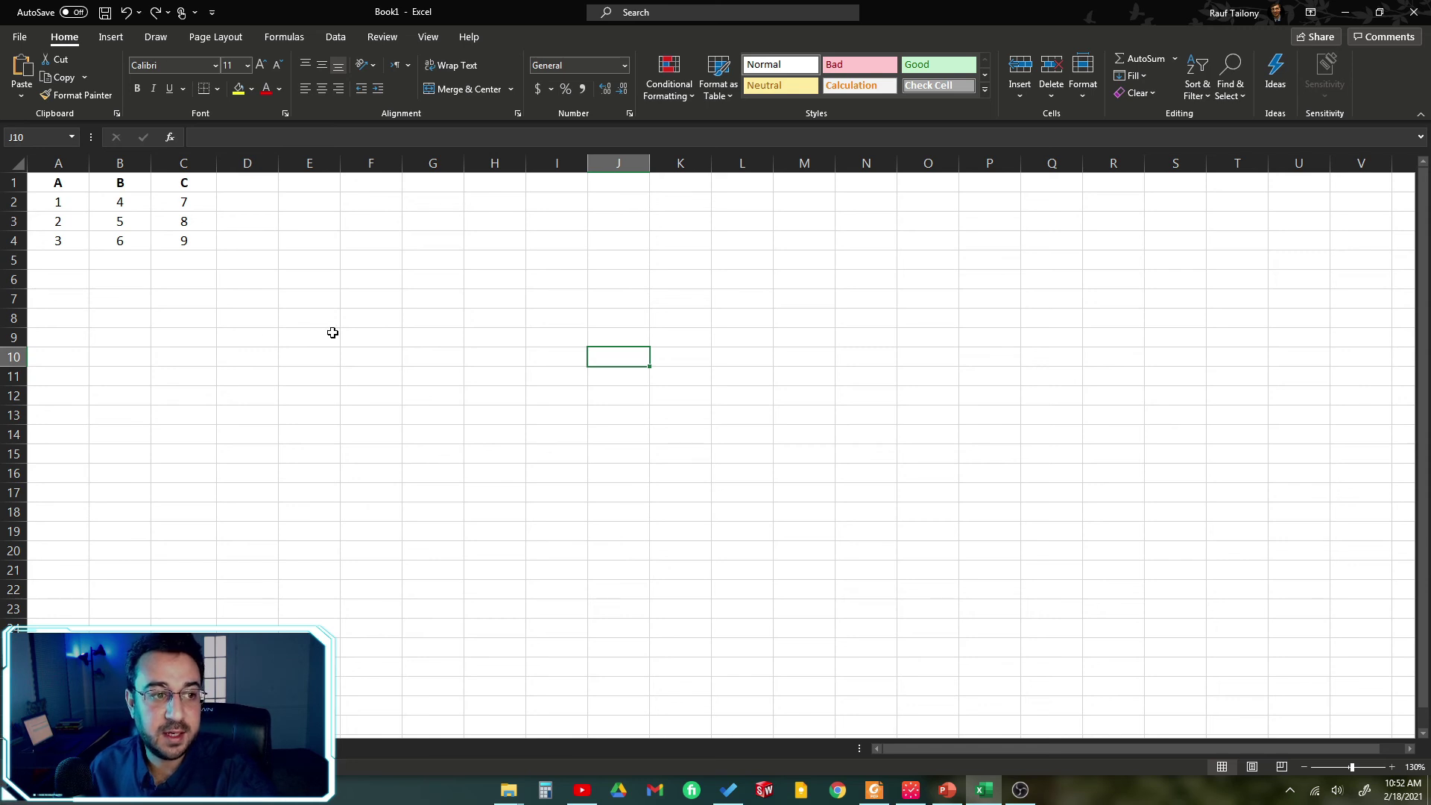
Step: Copy the table in A1:C4 and paste copies of it at cells Q1, A22 and Q21
drag(53, 185, 182, 240)
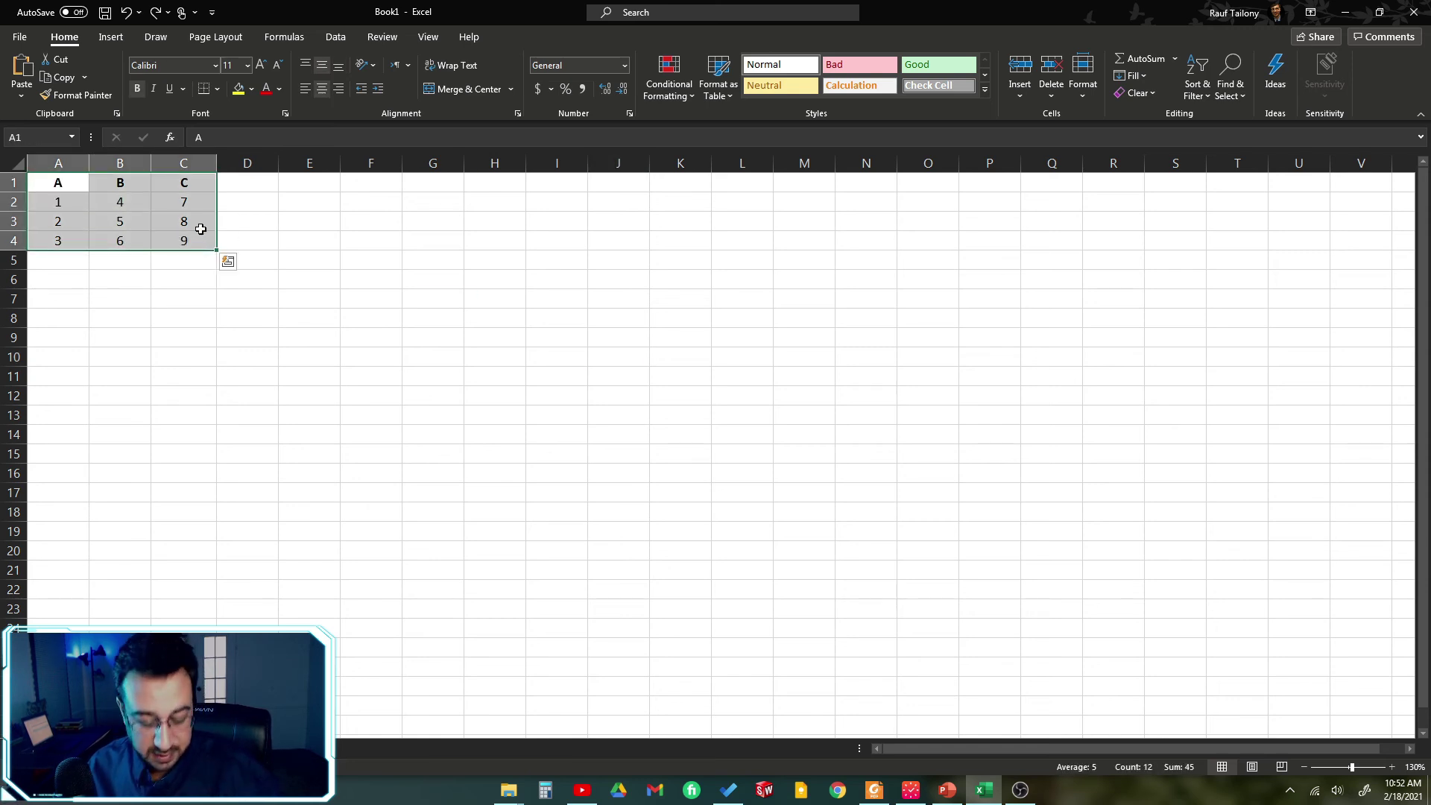
key(ctrl+c)
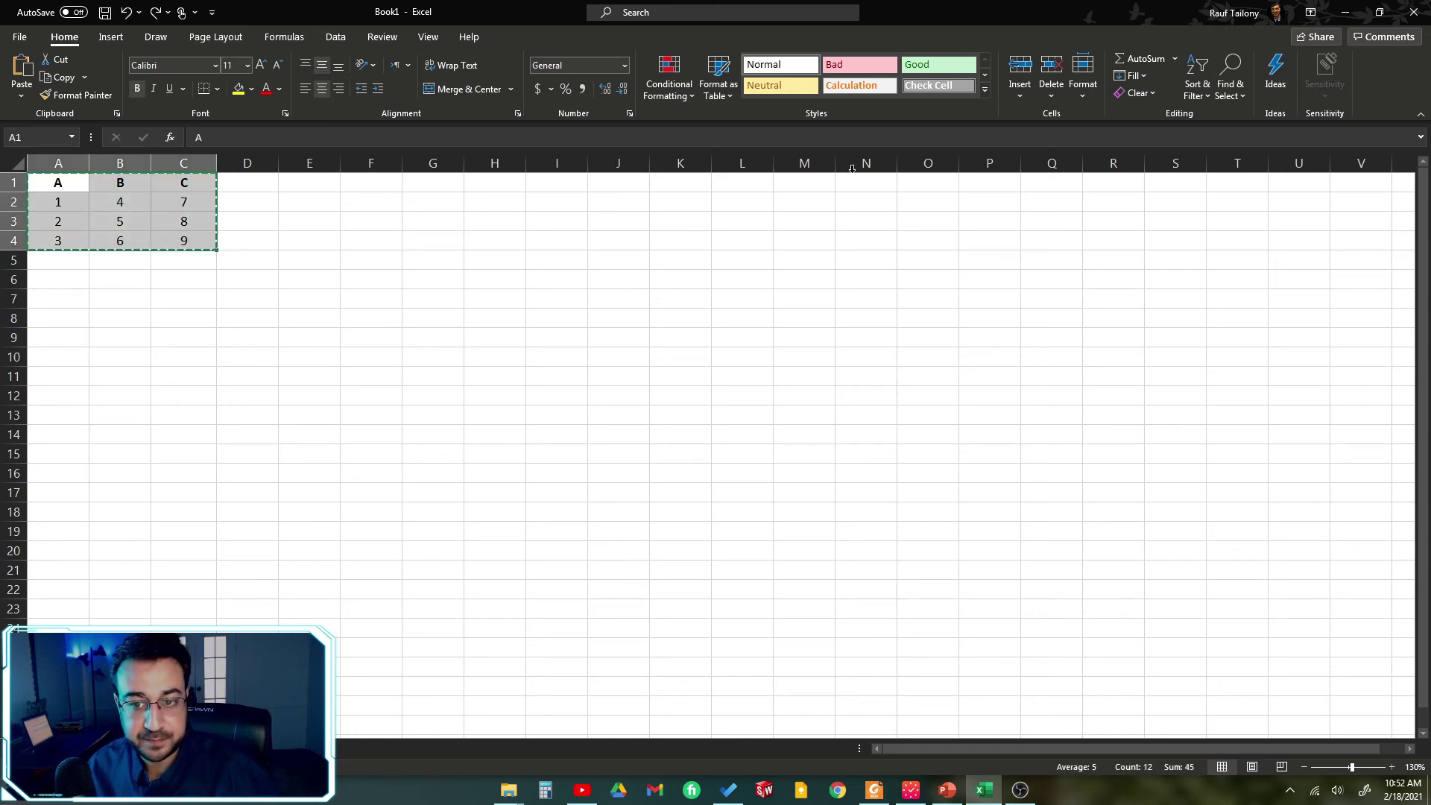
click(1057, 187)
key(ctrl+v)
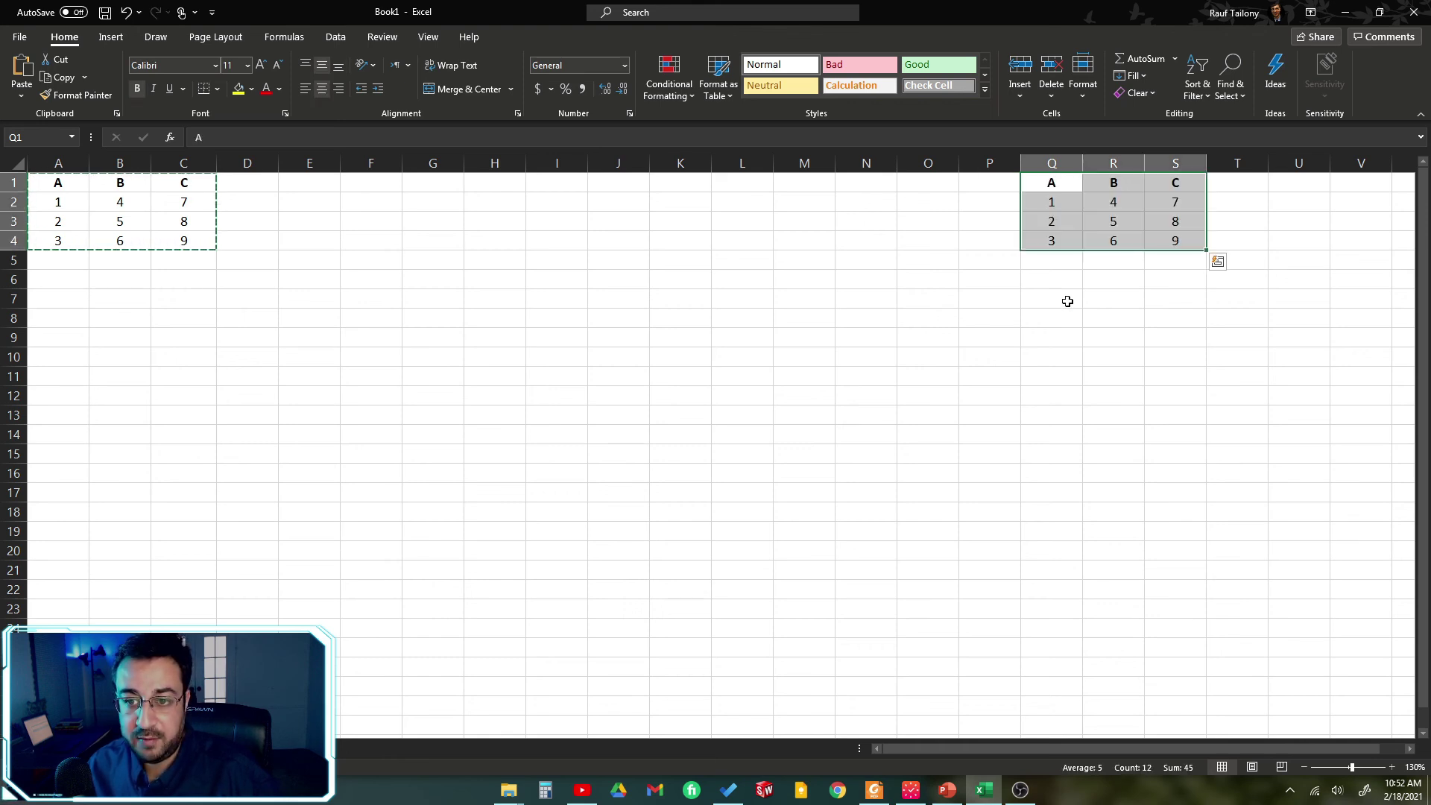
click(54, 595)
key(ctrl+v)
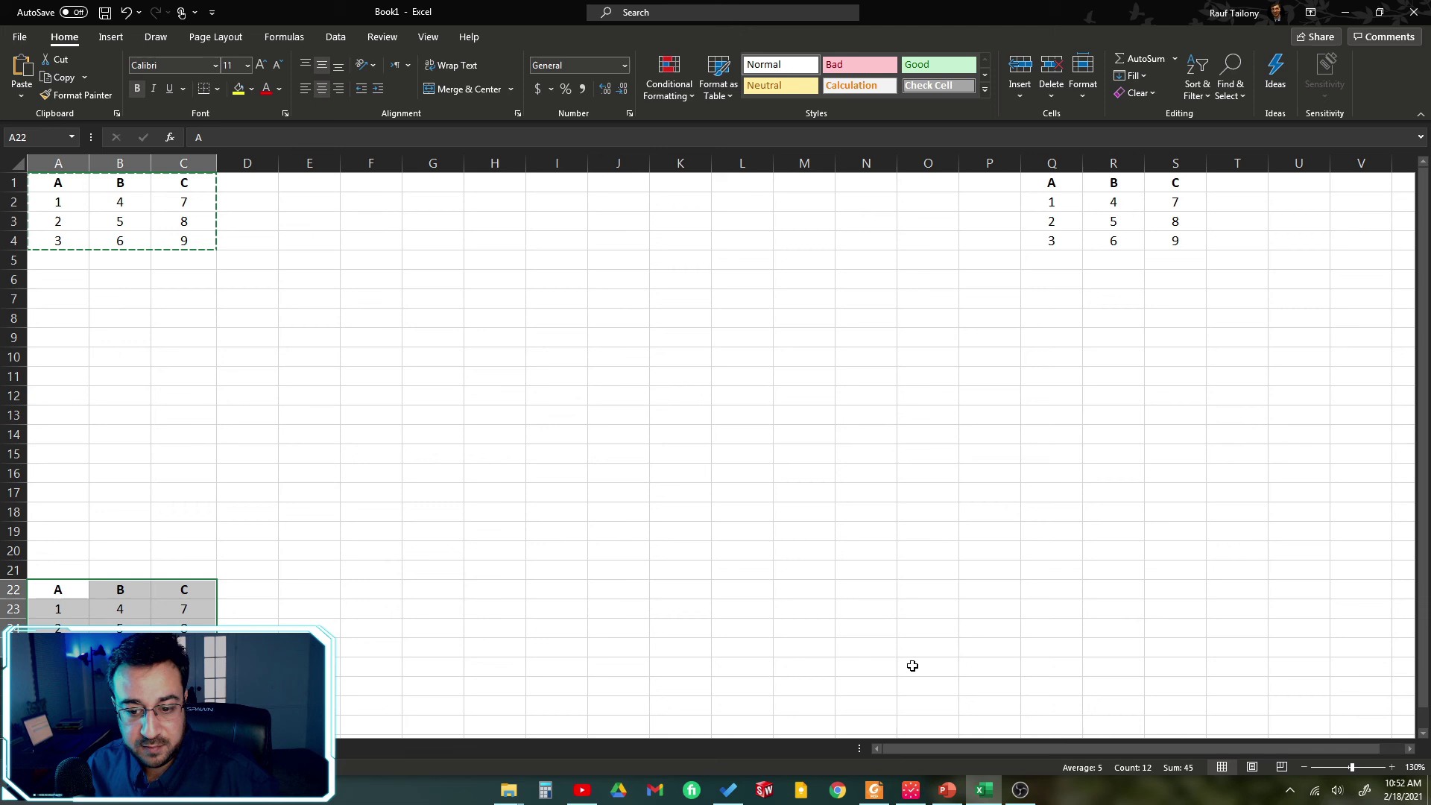
click(1042, 571)
key(ctrl+v)
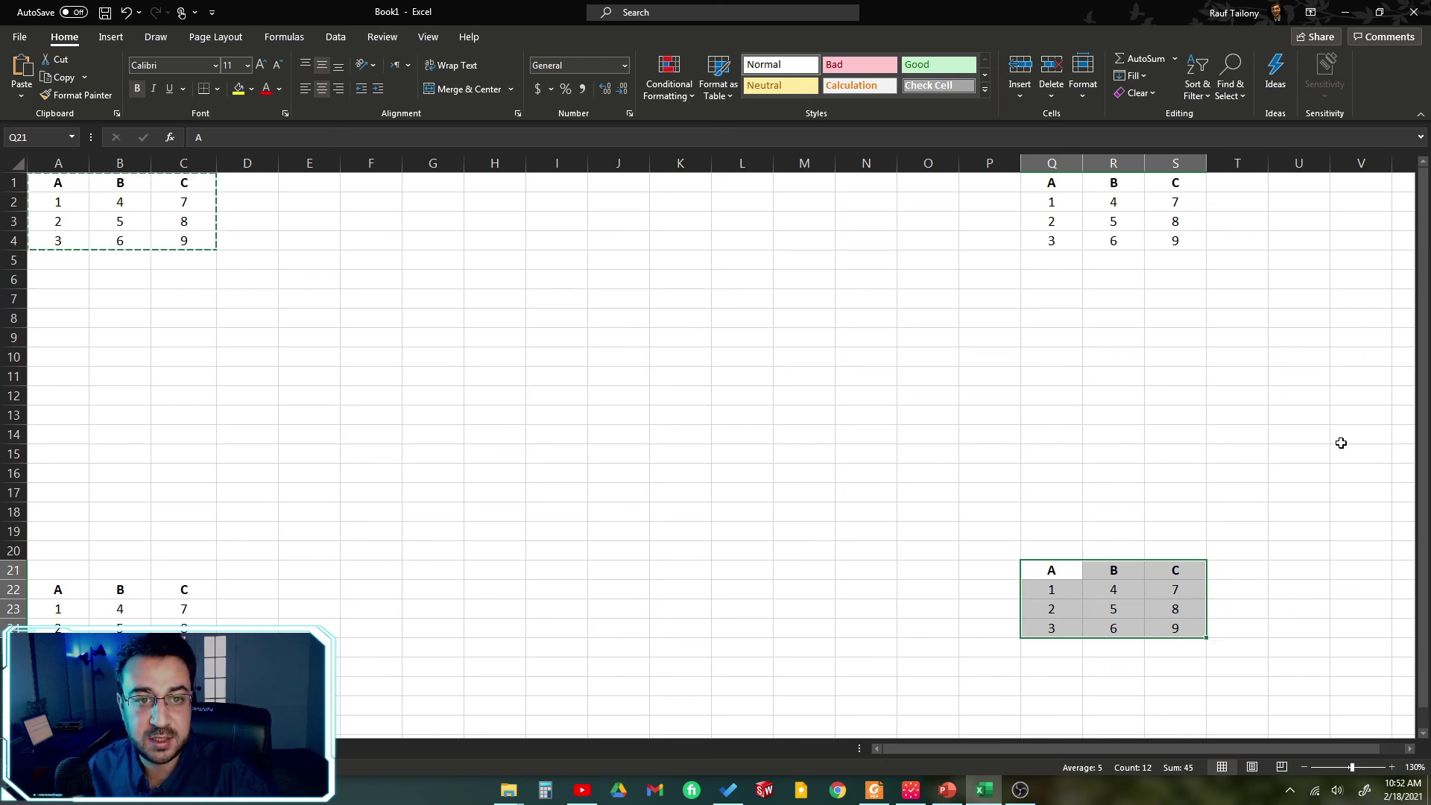
Step: Split the worksheet window into four panes at cell Q21
click(428, 37)
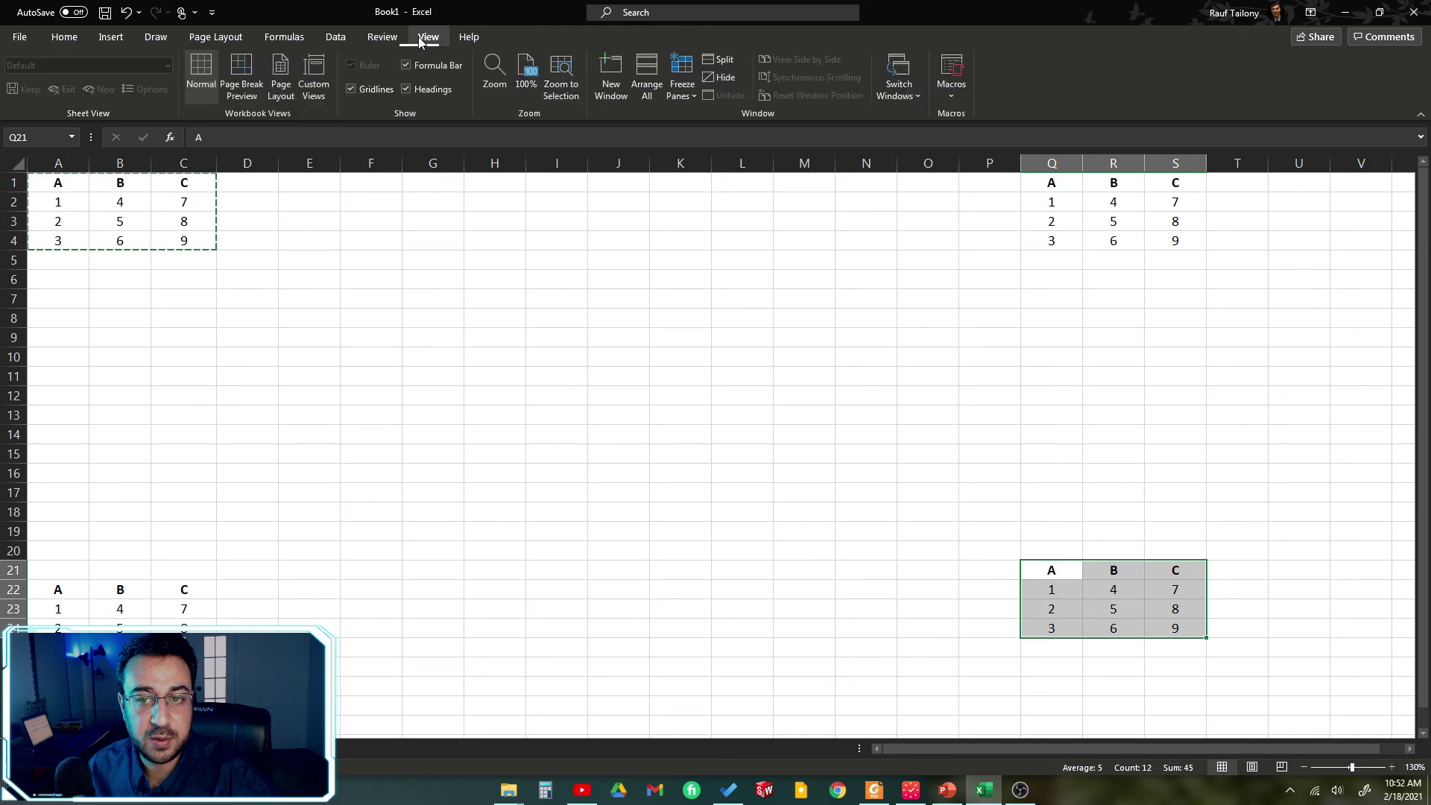
click(719, 58)
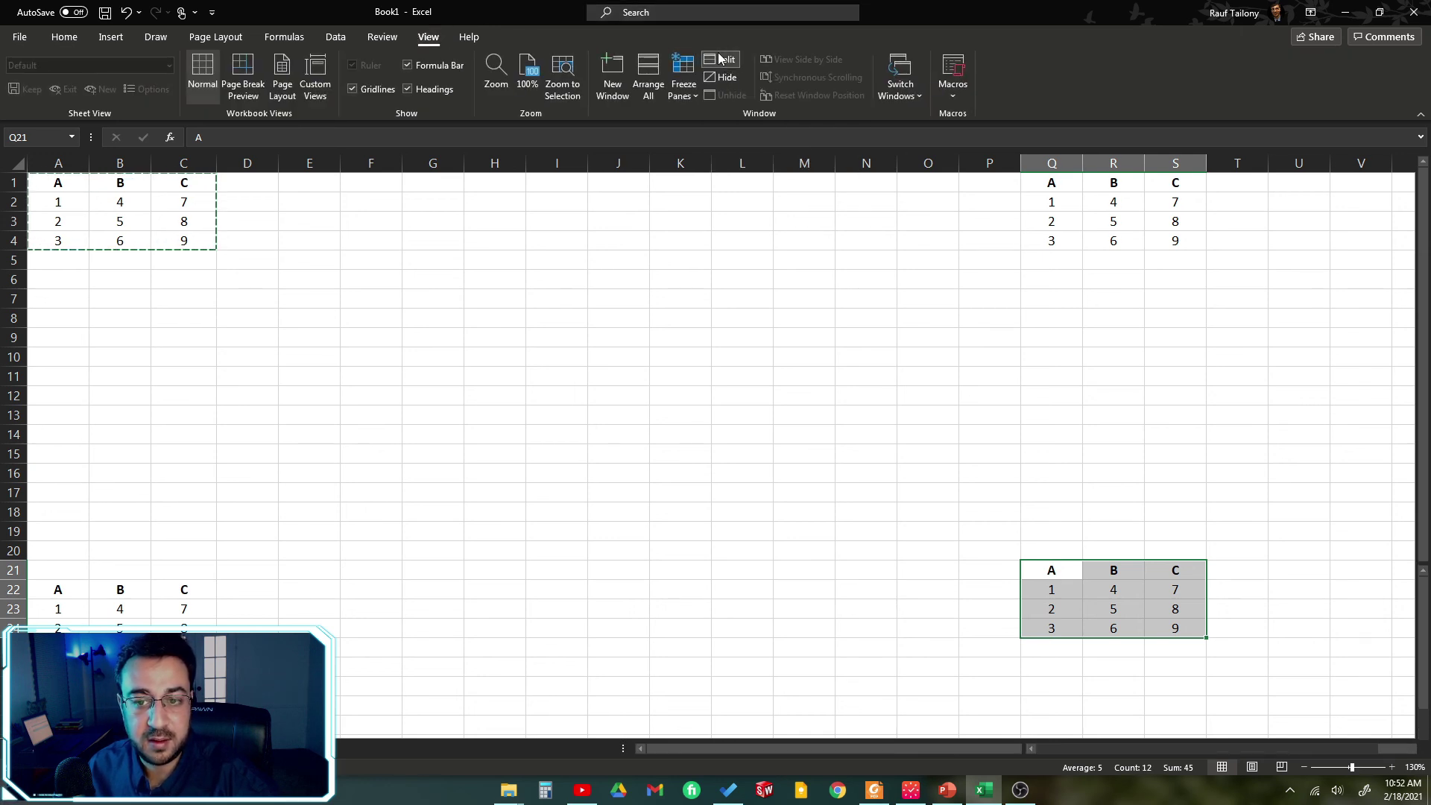
Step: Examine the four split panes by selecting cells in different panes and scrolling the upper-left one
click(537, 382)
click(1115, 337)
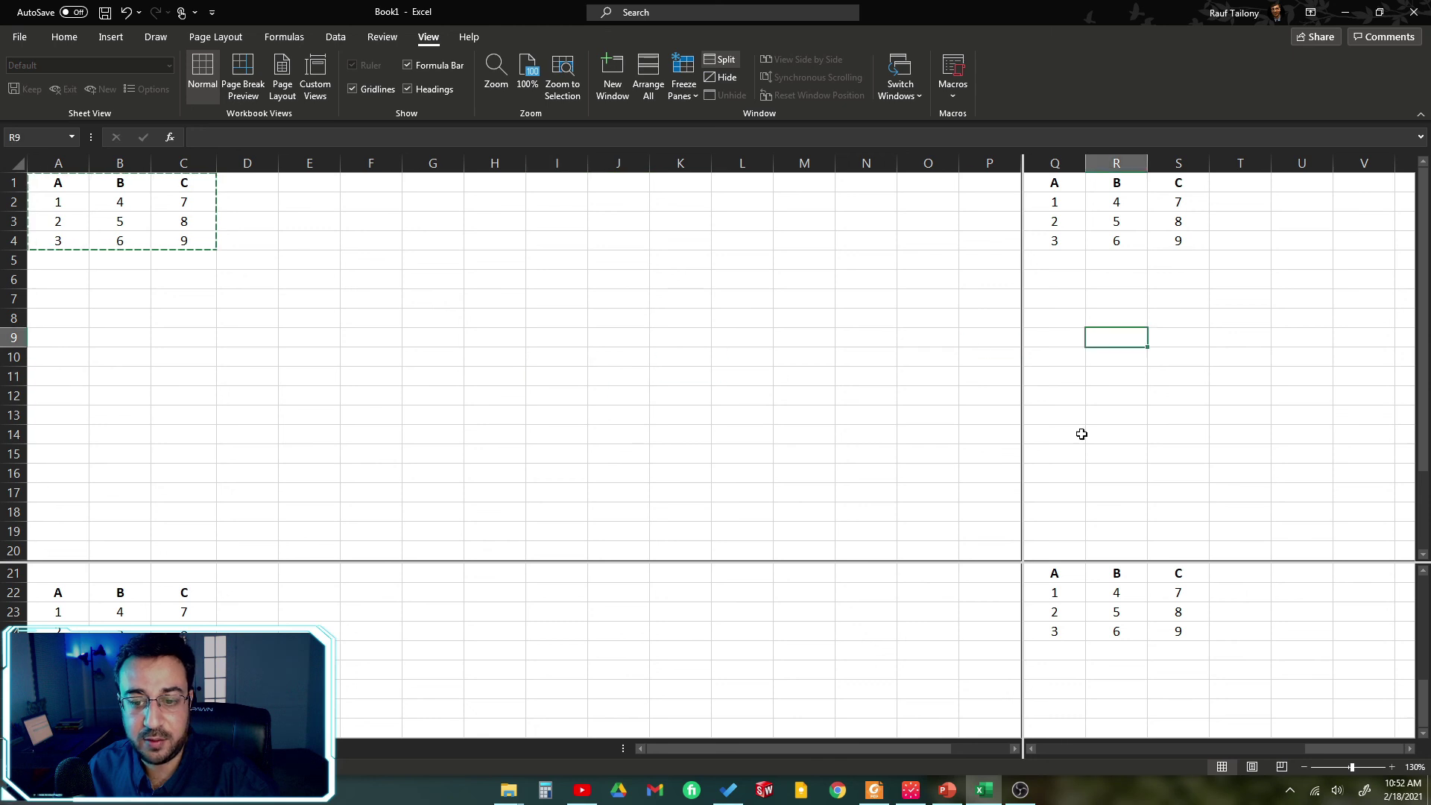
click(1008, 639)
click(1234, 705)
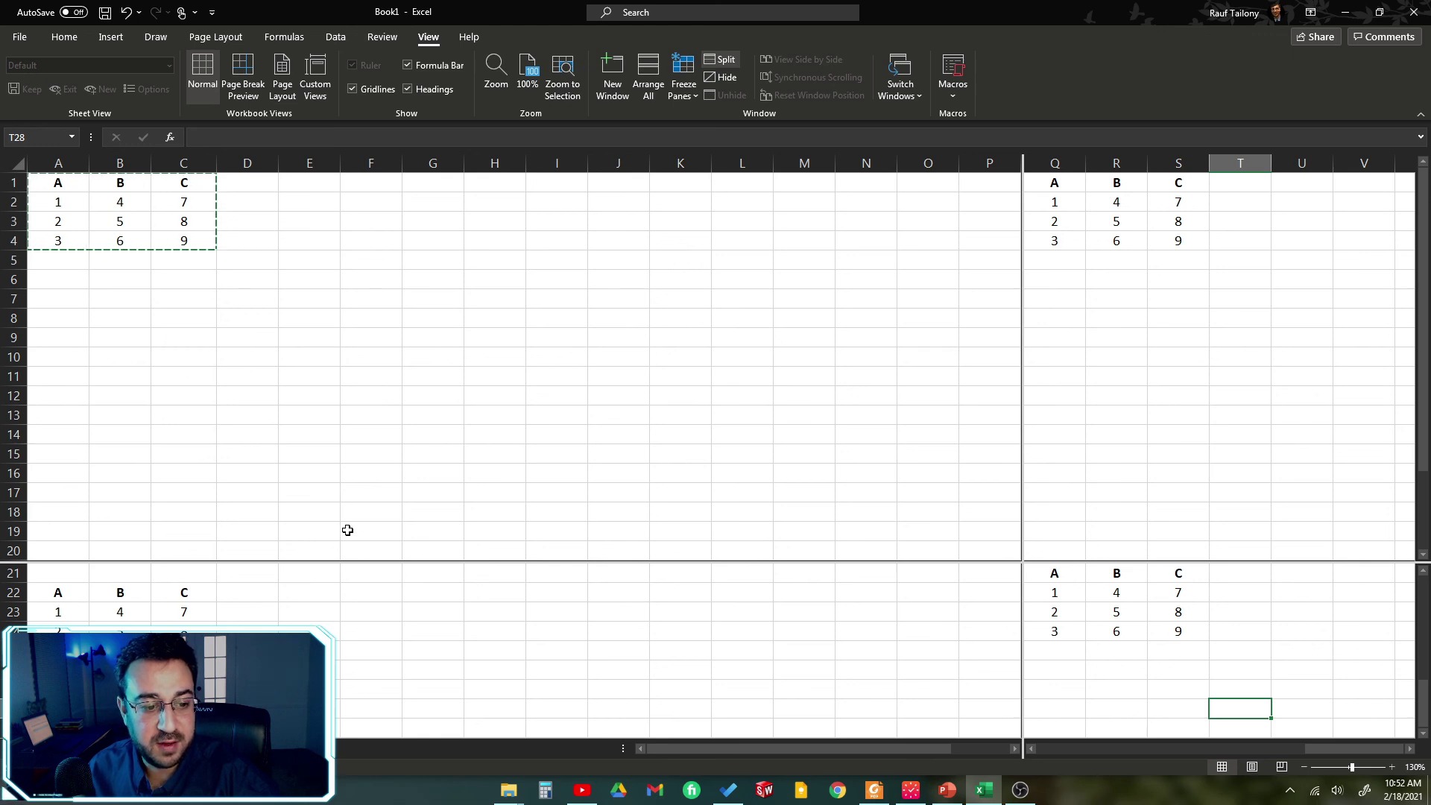
click(378, 358)
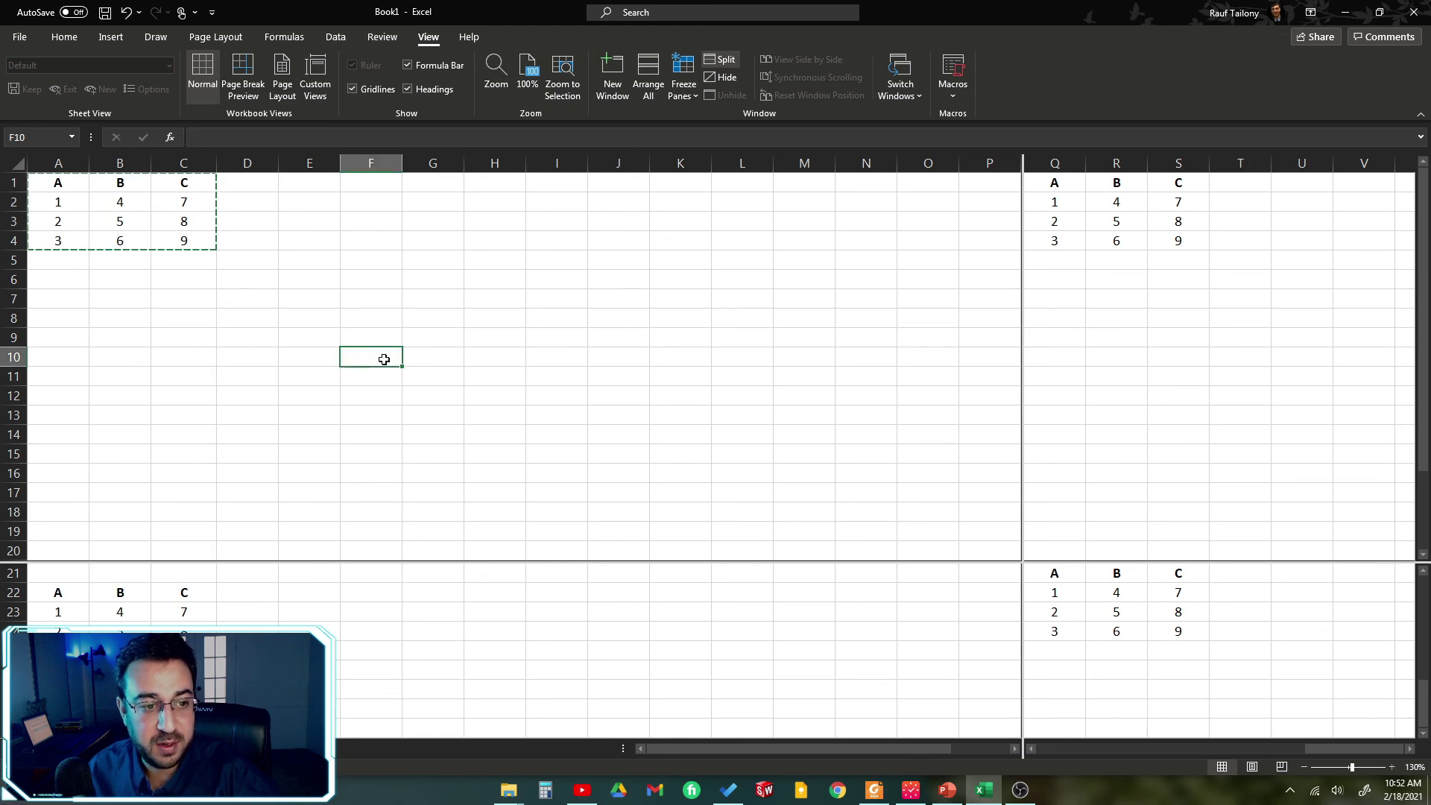
click(347, 279)
scroll(339, 257, down, 6)
scroll(328, 299, up, 6)
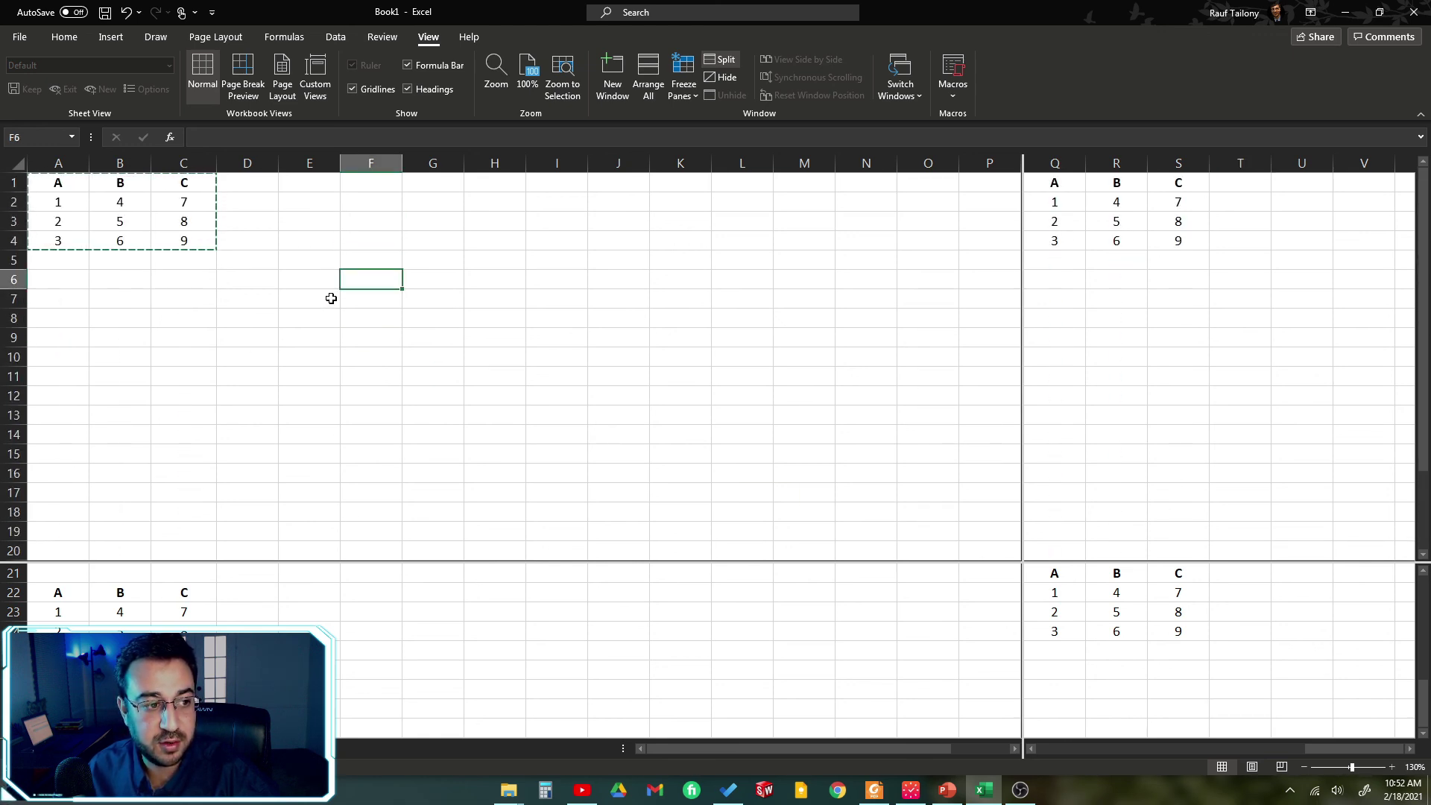
Step: Scroll through the rows in the two panes above the horizontal split to examine how they move together
scroll(329, 298, down, 10)
scroll(333, 297, up, 10)
scroll(355, 289, down, 10)
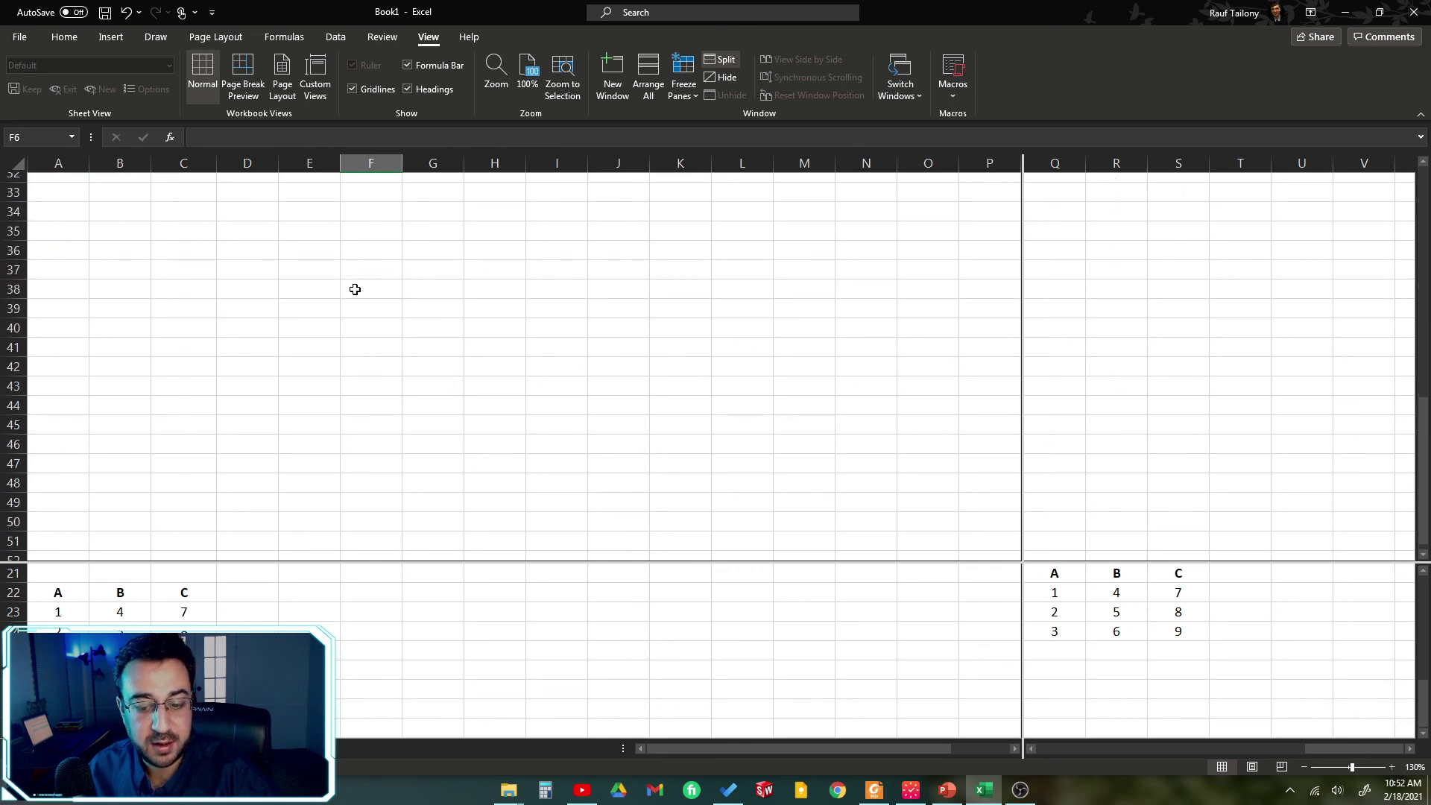
scroll(365, 283, up, 10)
scroll(338, 270, down, 8)
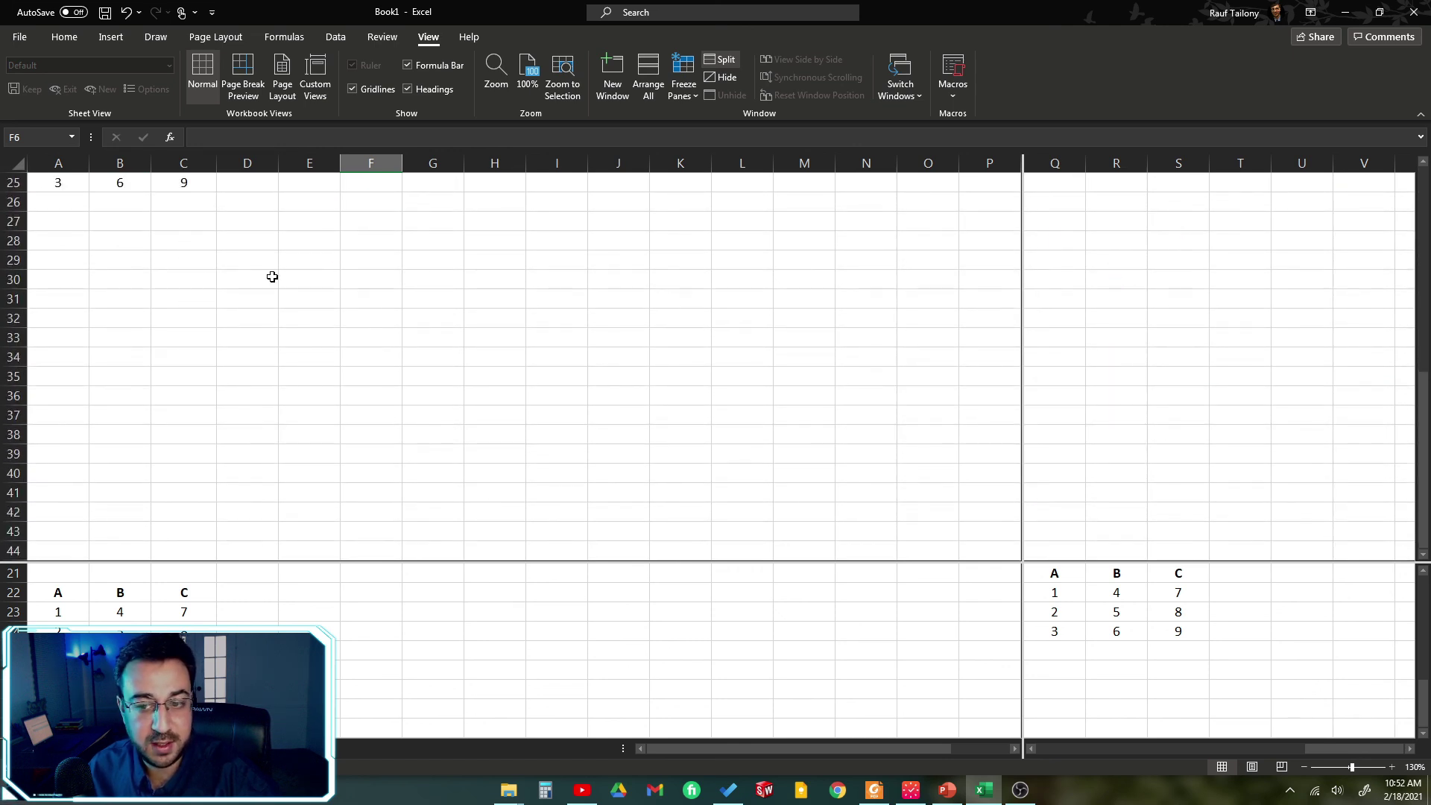
click(1178, 393)
scroll(1185, 444, up, 8)
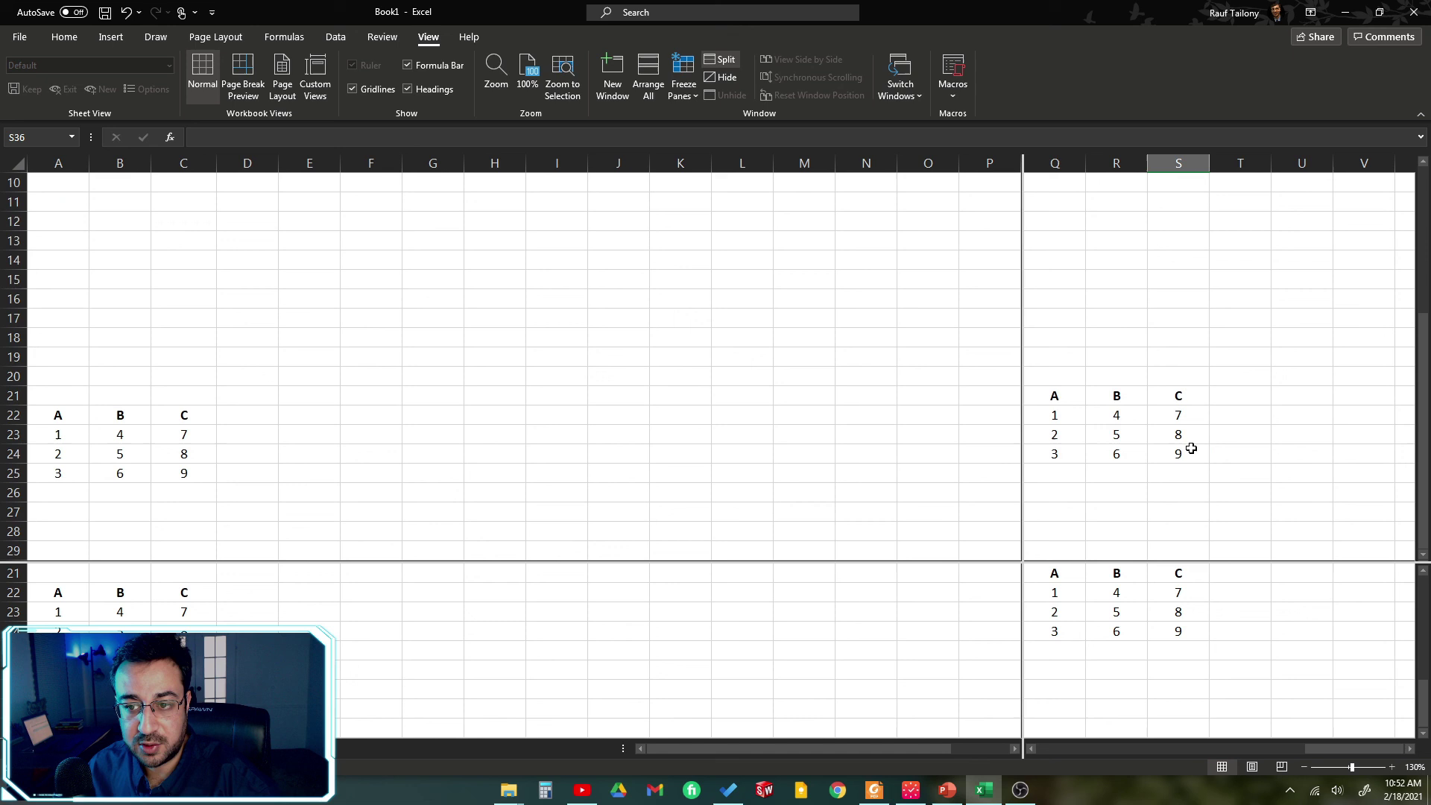
Step: Scroll through the rows in the two panes below the horizontal split to examine their movement independent of the upper panes
click(1149, 632)
scroll(1154, 641, down, 3)
scroll(820, 645, up, 5)
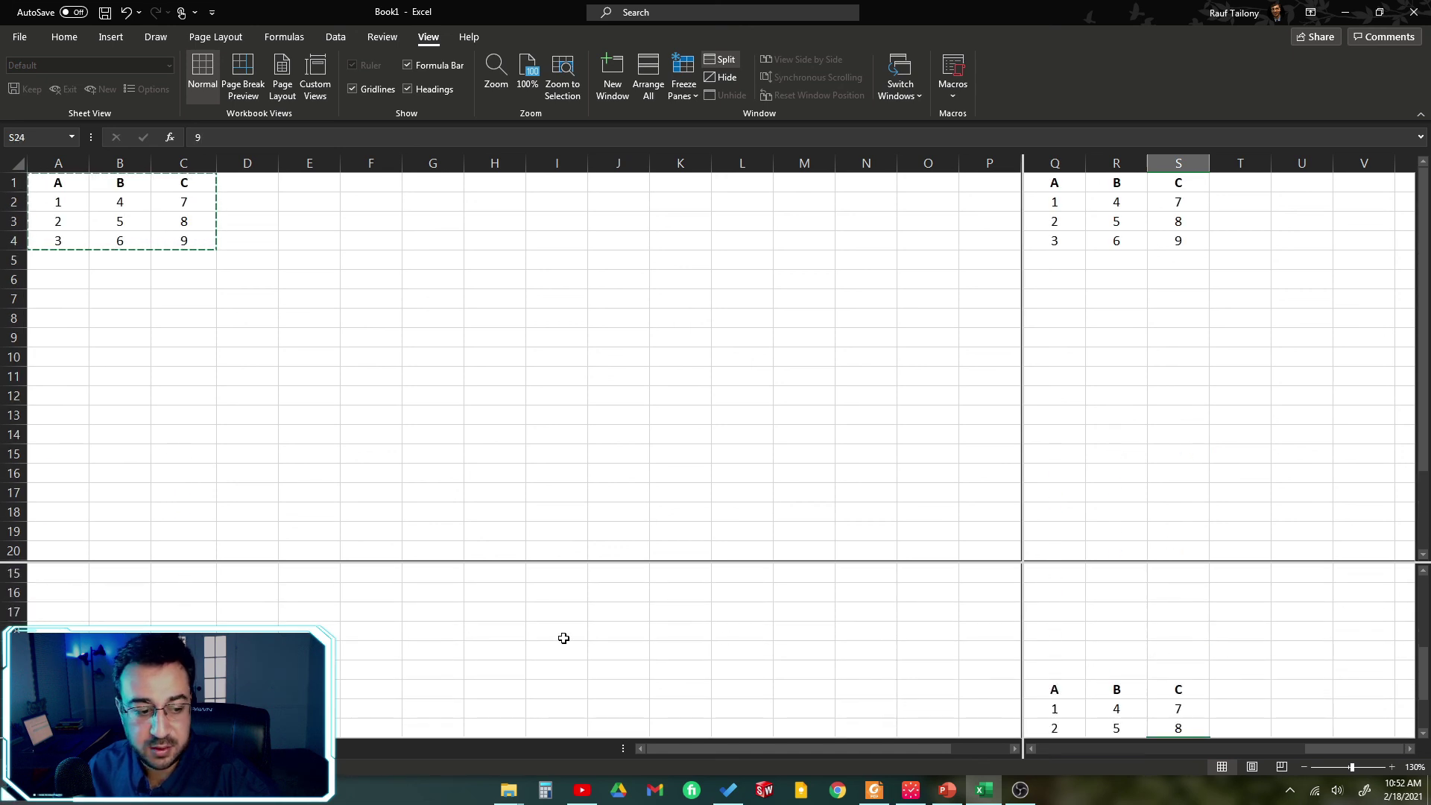
scroll(563, 638, down, 3)
click(373, 673)
scroll(373, 674, up, 3)
scroll(373, 673, down, 2)
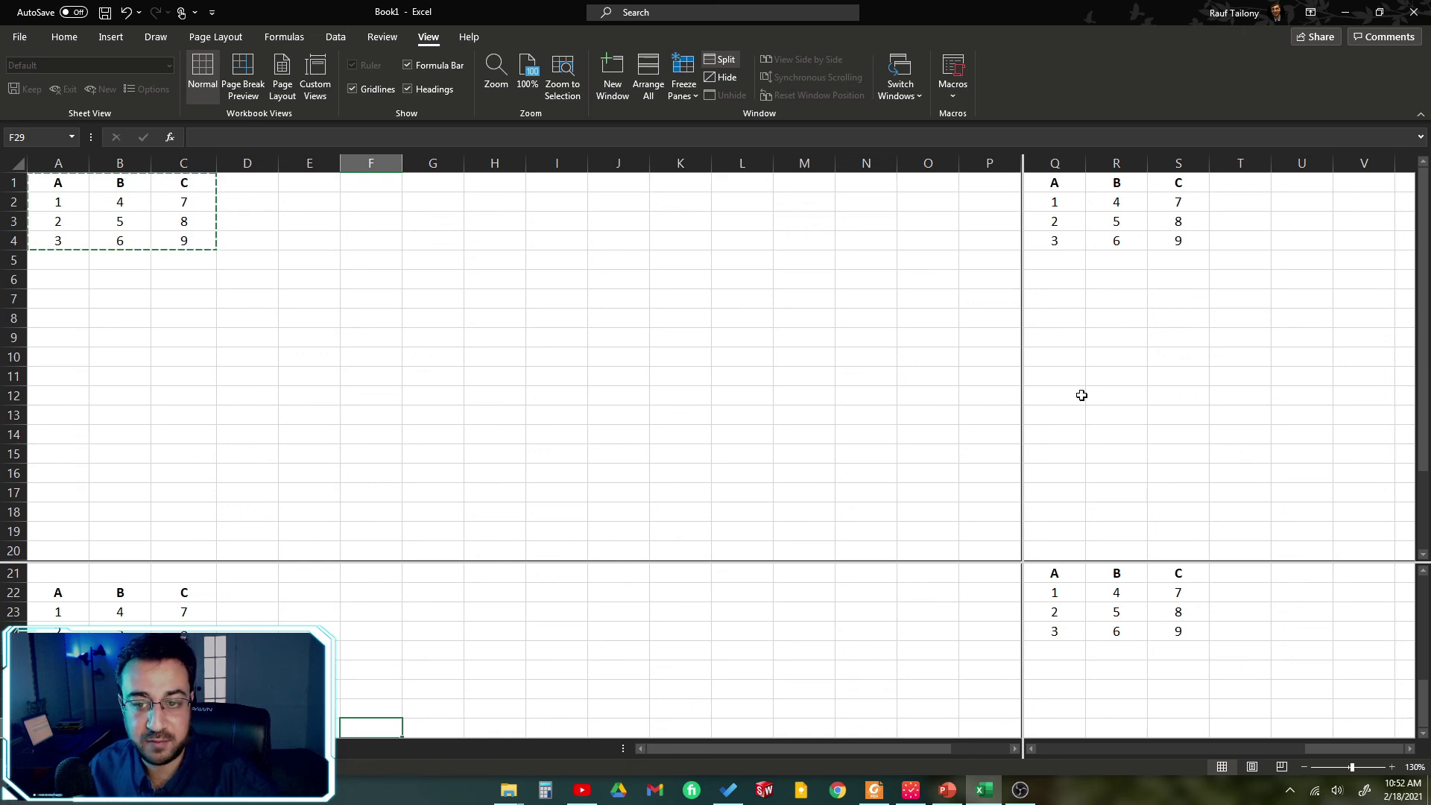
Step: Compare the four panes of the split worksheet by selecting empty cells in each of them
click(809, 324)
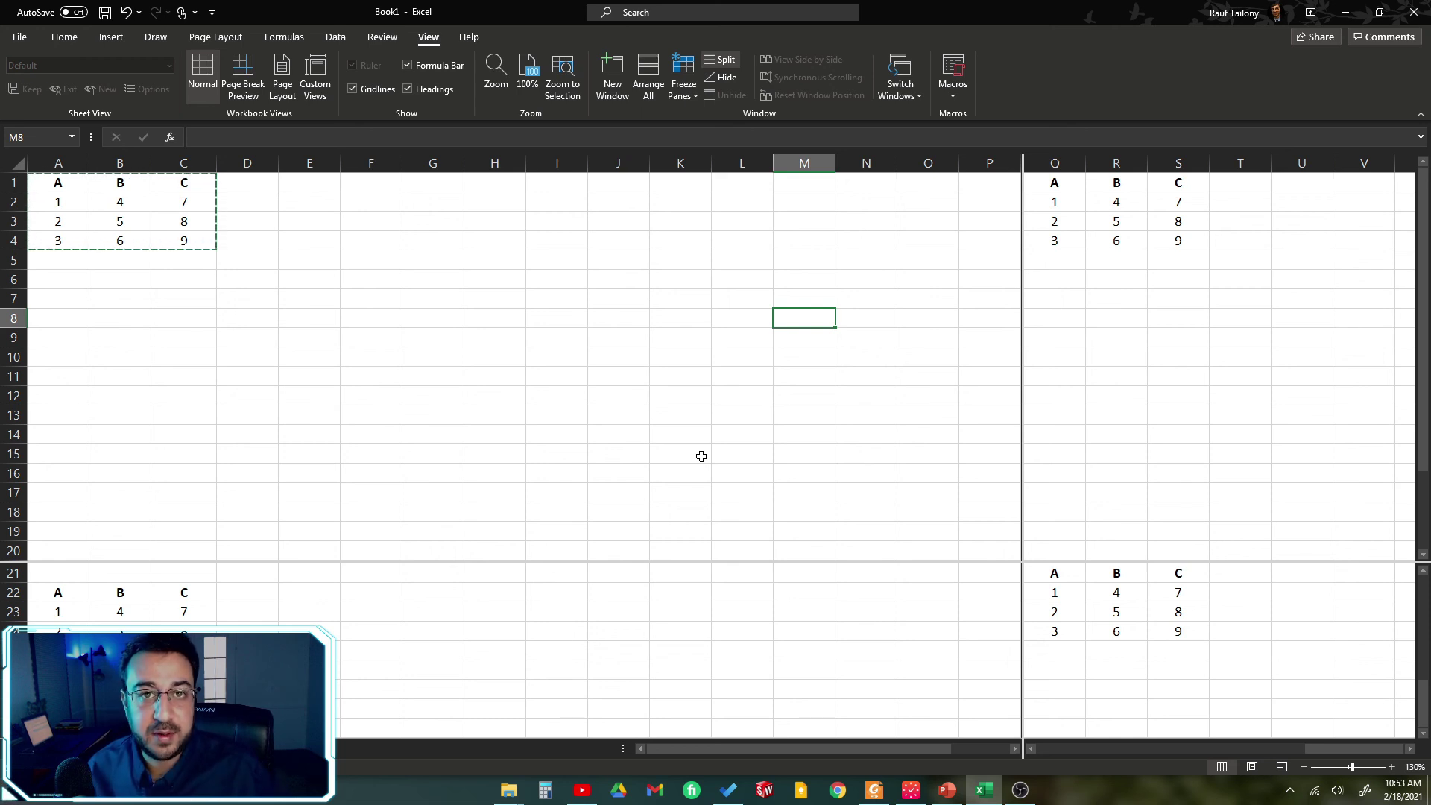
click(557, 337)
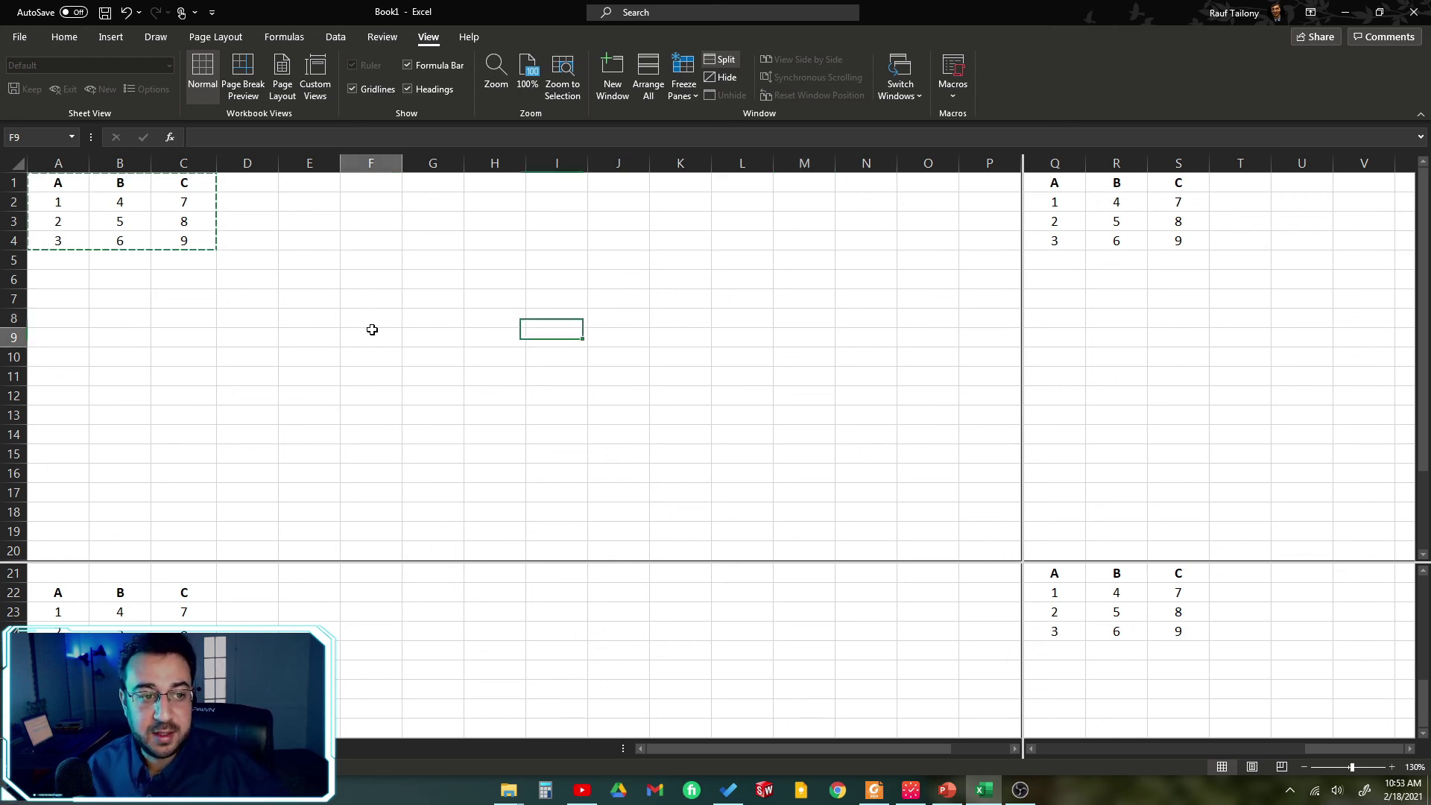
click(371, 331)
click(1220, 357)
click(1289, 674)
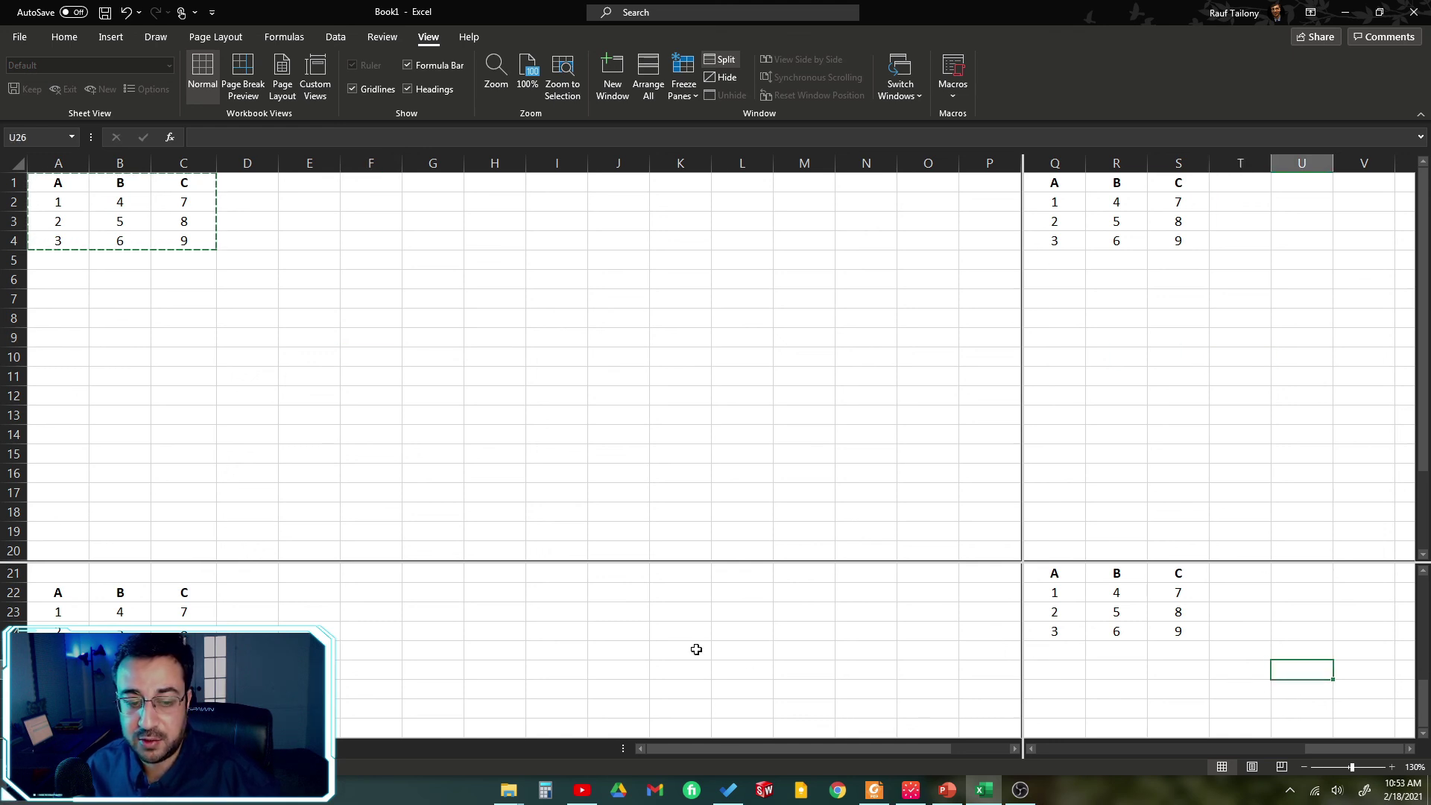
click(309, 631)
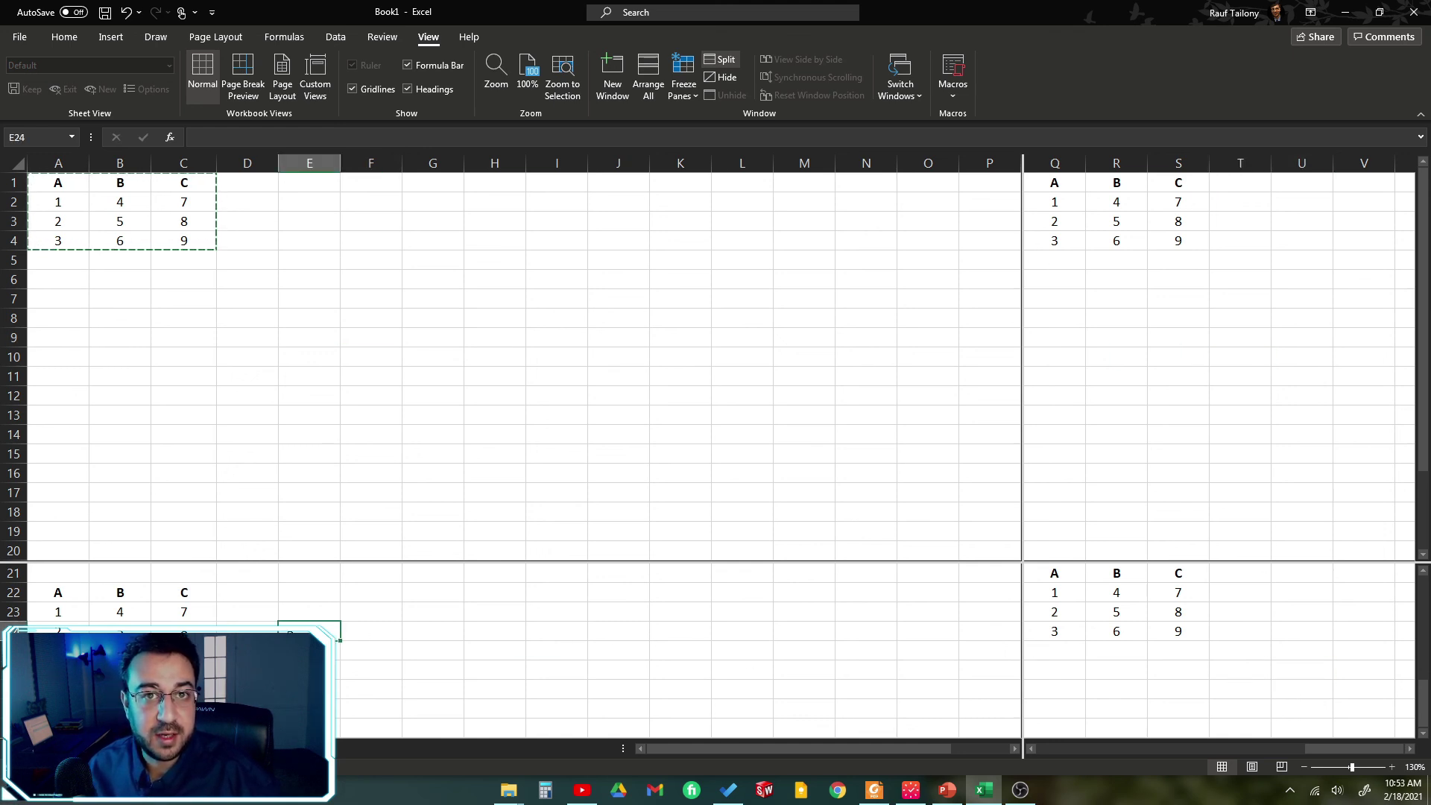
click(251, 231)
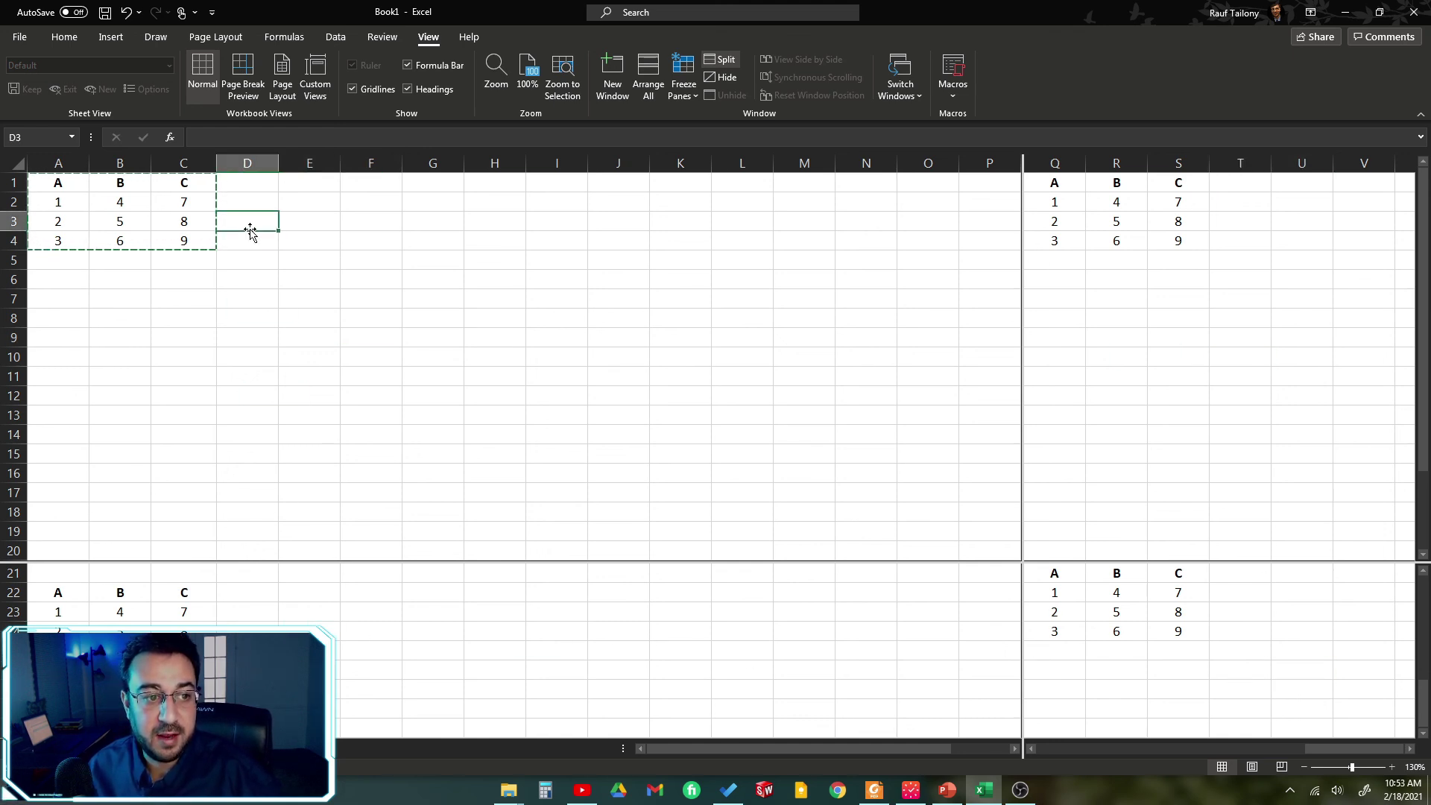
click(1284, 282)
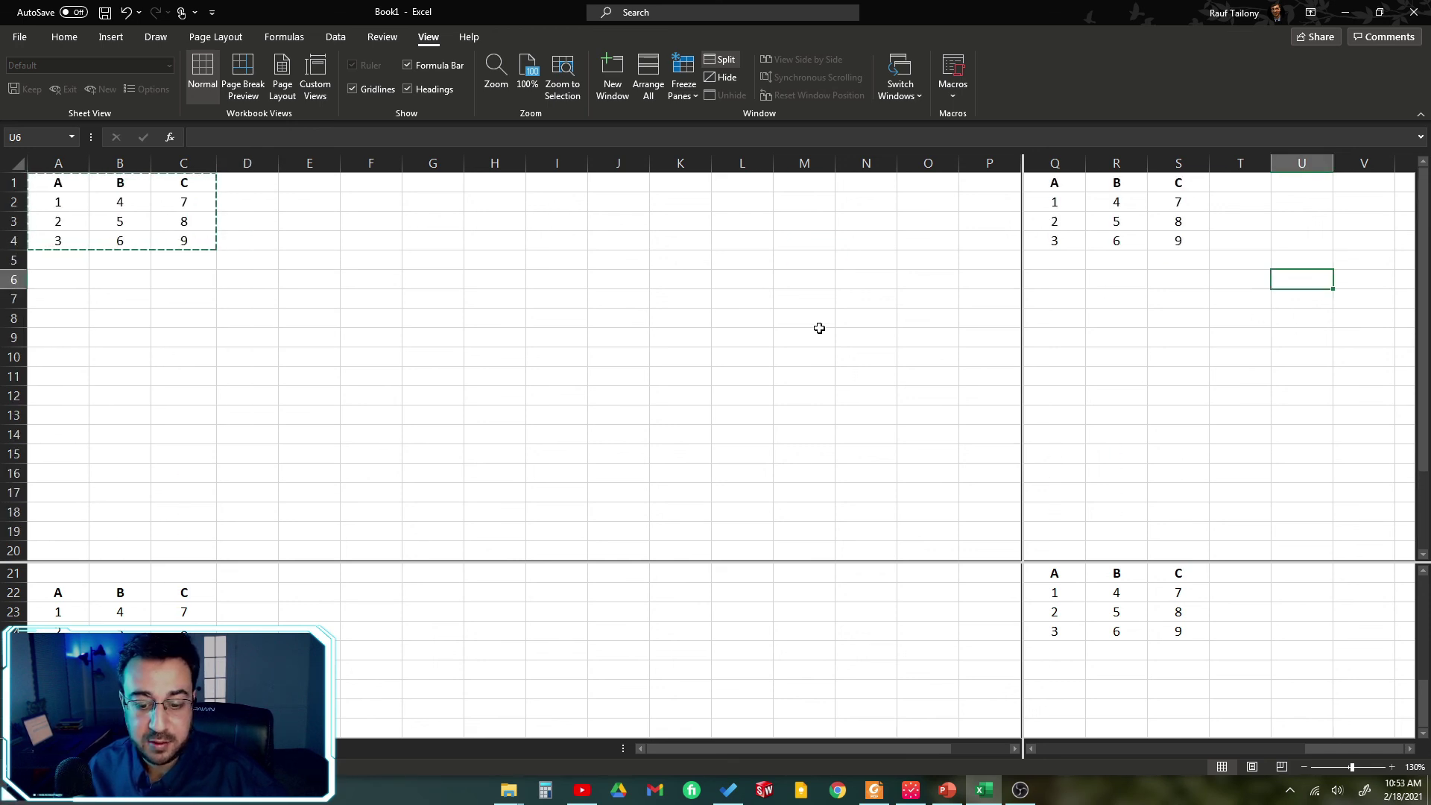